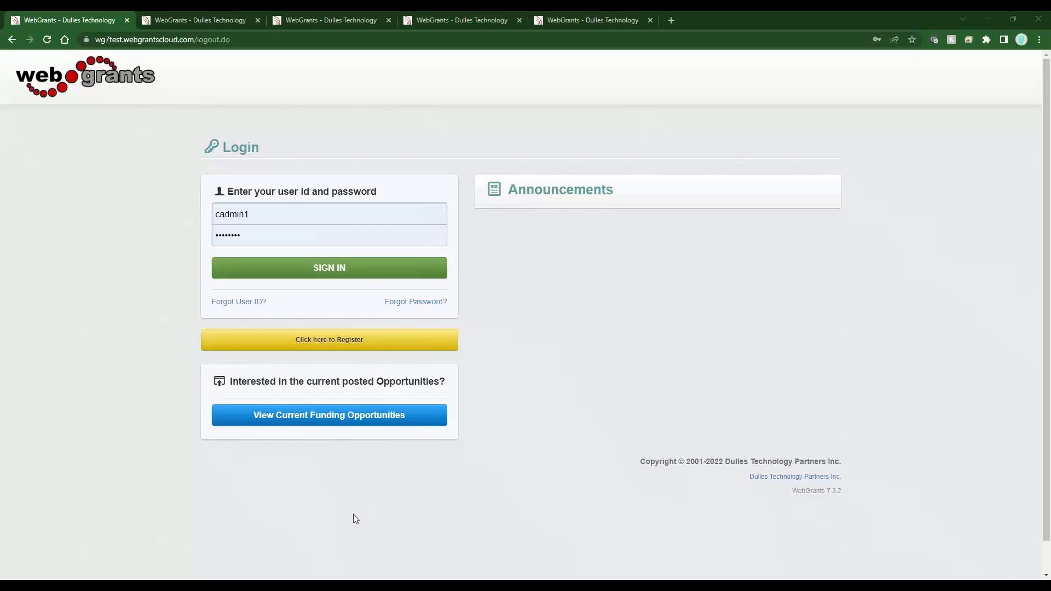
# Sign in and examine the Site Visits form listed among the 1949 funding opportunity's grant forms
pyautogui.click(322, 279)
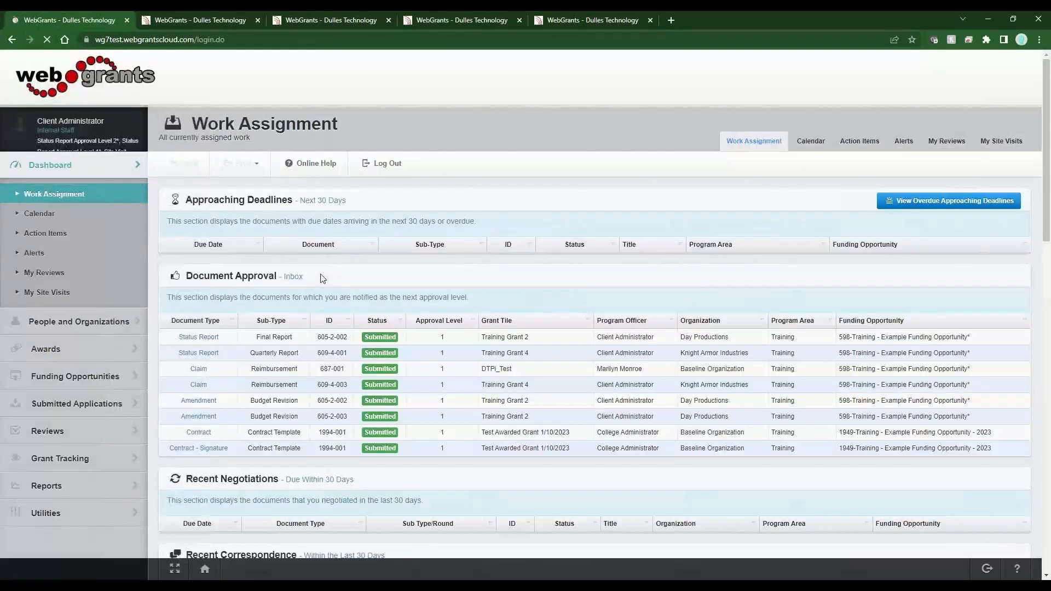
pyautogui.click(209, 18)
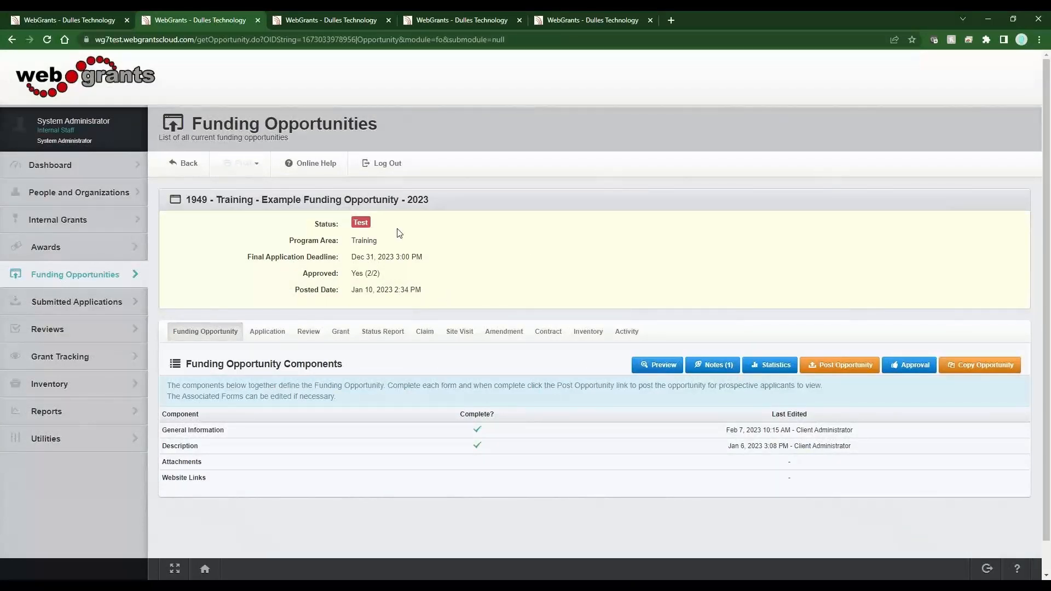
pyautogui.click(346, 334)
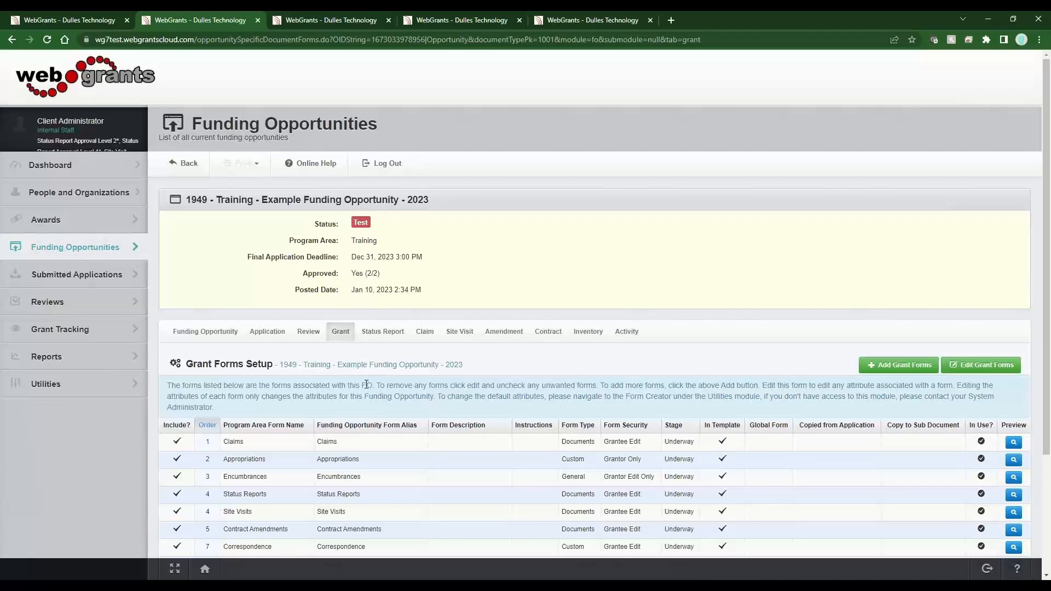
pyautogui.scroll(-3, 366, 385)
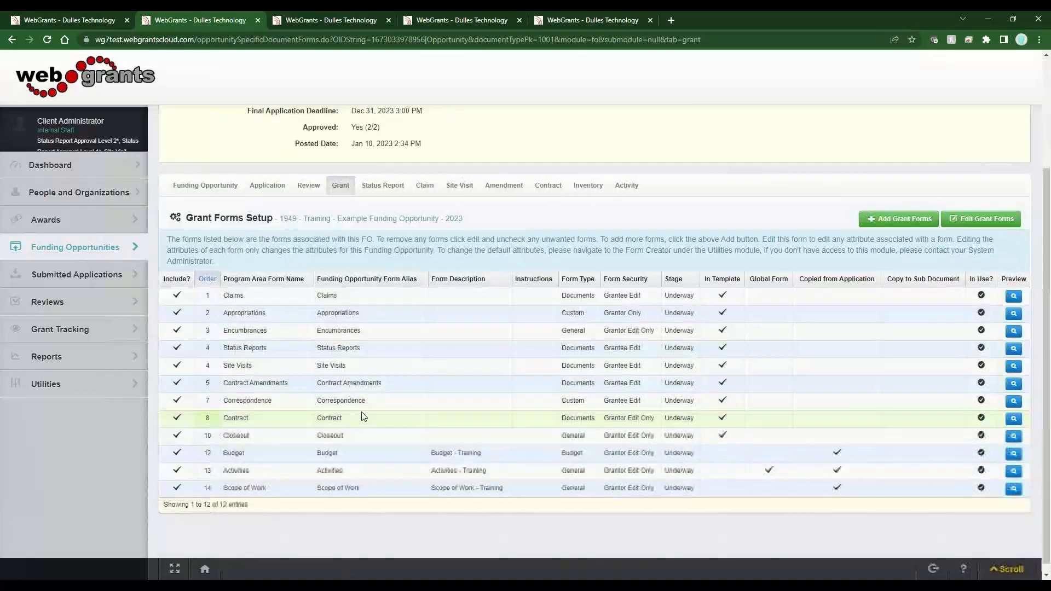
pyautogui.moveTo(349, 365); pyautogui.dragTo(318, 369)
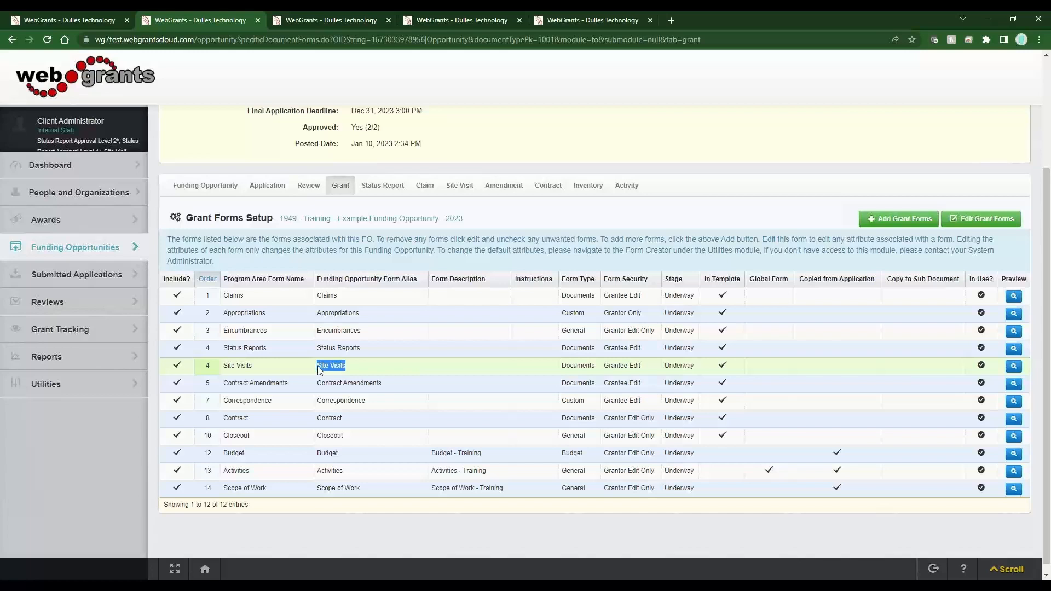
pyautogui.moveTo(318, 367); pyautogui.dragTo(348, 369)
# Examine the funding opportunity's site visit forms setup and its site visit type
pyautogui.click(471, 188)
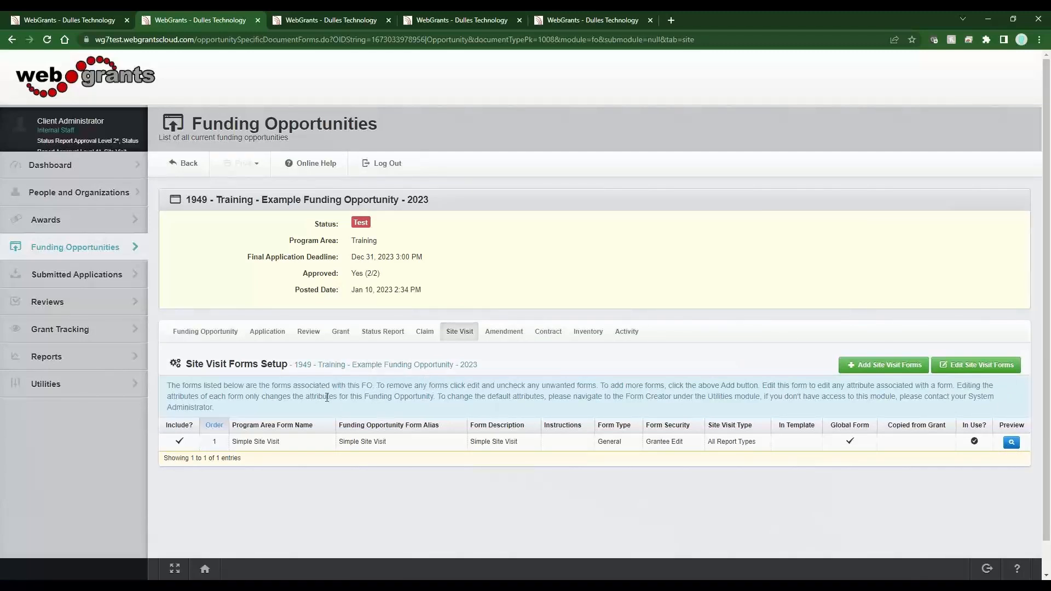
pyautogui.moveTo(760, 443); pyautogui.dragTo(707, 443)
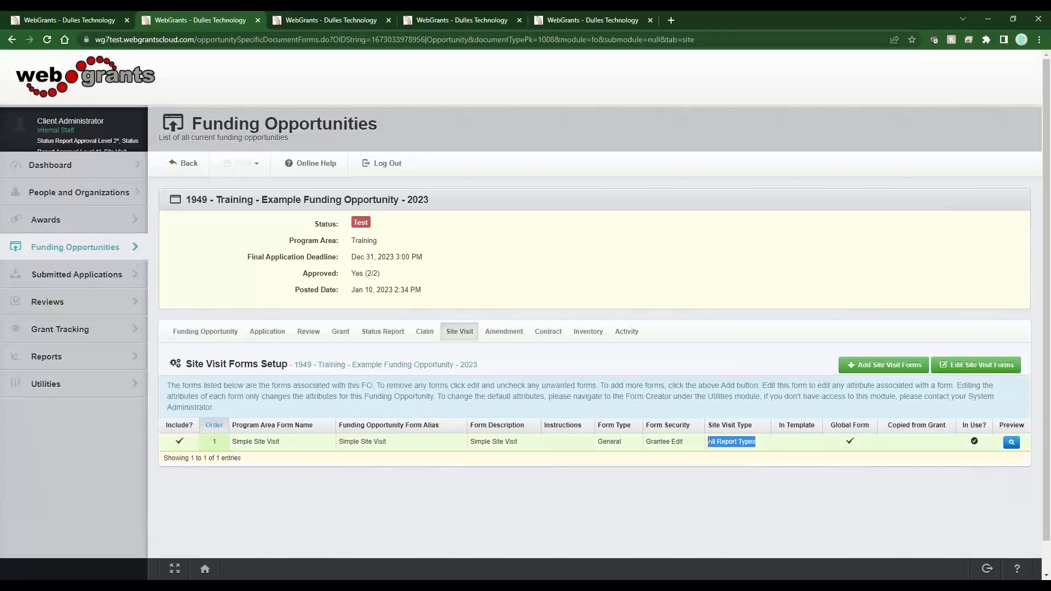
pyautogui.moveTo(708, 442); pyautogui.dragTo(693, 477)
pyautogui.click(694, 481)
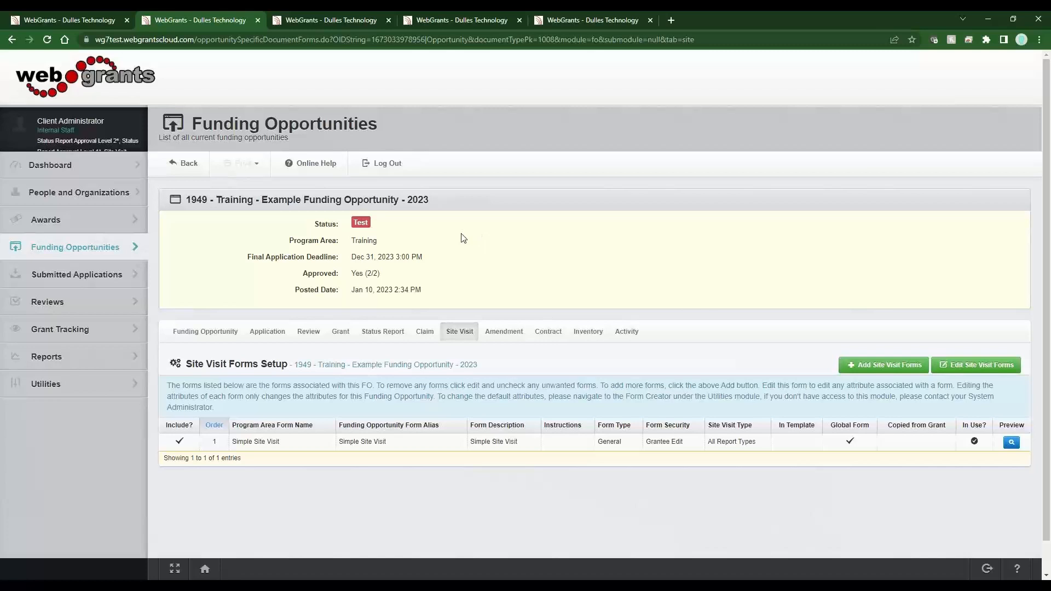
# Examine the client administrator's user roles, especially the site visit approval and assignor roles
pyautogui.click(320, 19)
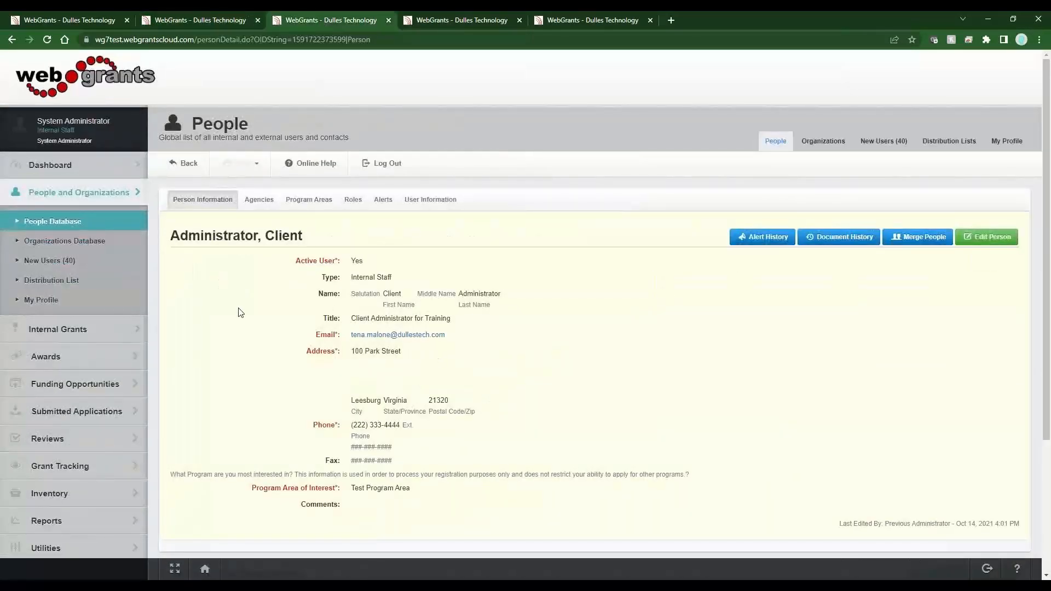
pyautogui.moveTo(406, 280); pyautogui.dragTo(349, 277)
pyautogui.click(353, 200)
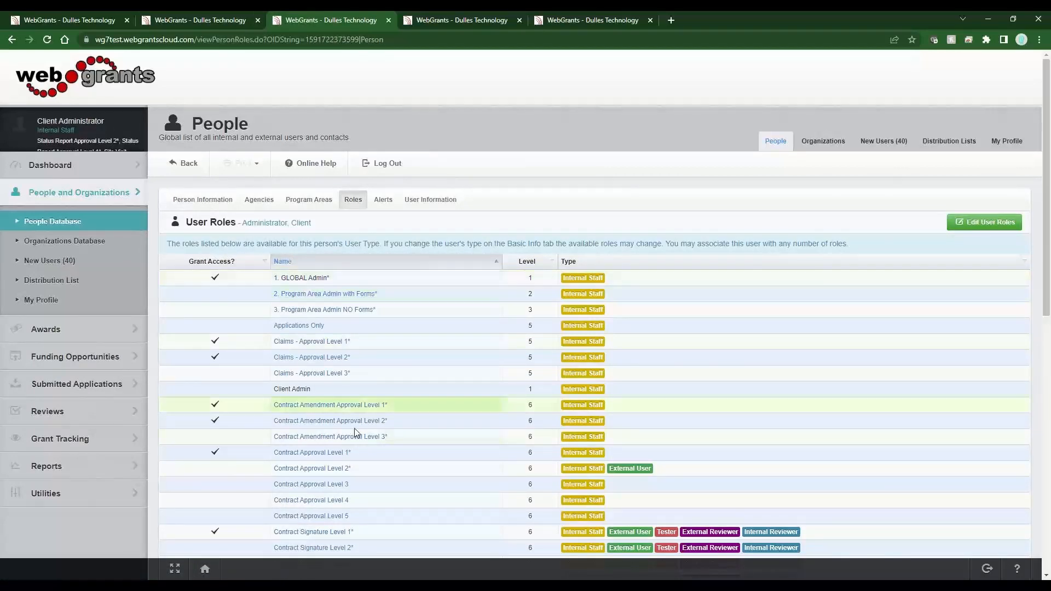
pyautogui.scroll(-15, 355, 429)
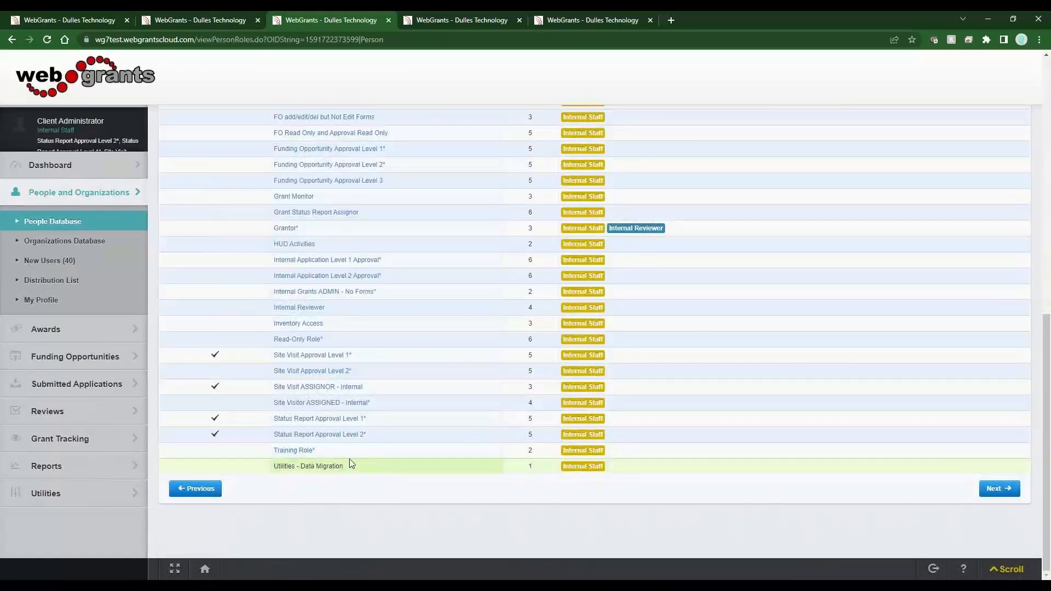
pyautogui.moveTo(373, 387)
pyautogui.mouseDown()
pyautogui.moveTo(302, 386)
pyautogui.moveTo(372, 386)
pyautogui.mouseUp()
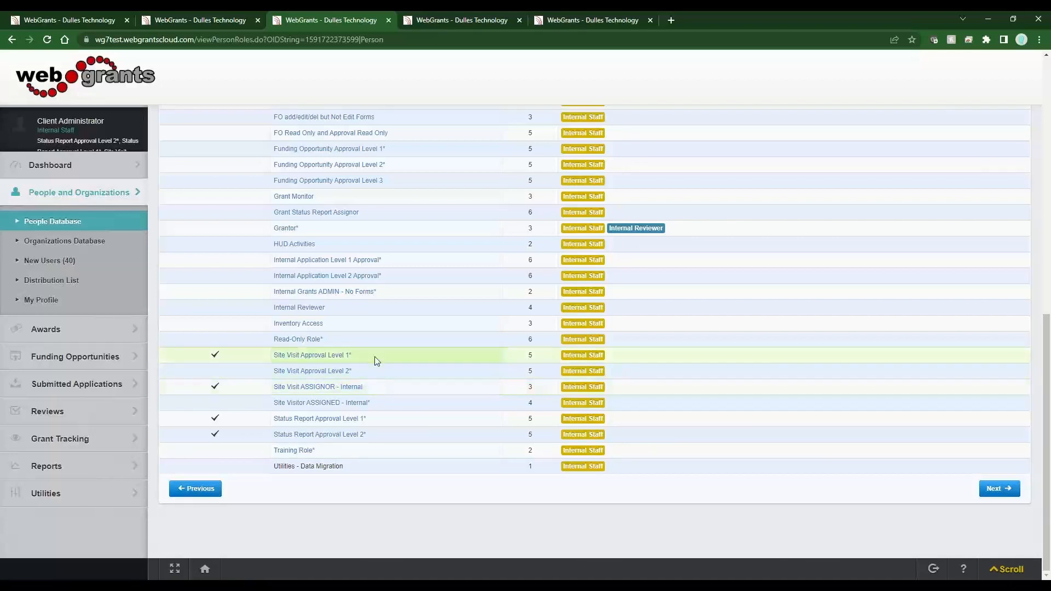
pyautogui.moveTo(376, 356)
pyautogui.mouseDown()
pyautogui.moveTo(276, 357)
pyautogui.moveTo(380, 360)
pyautogui.mouseUp()
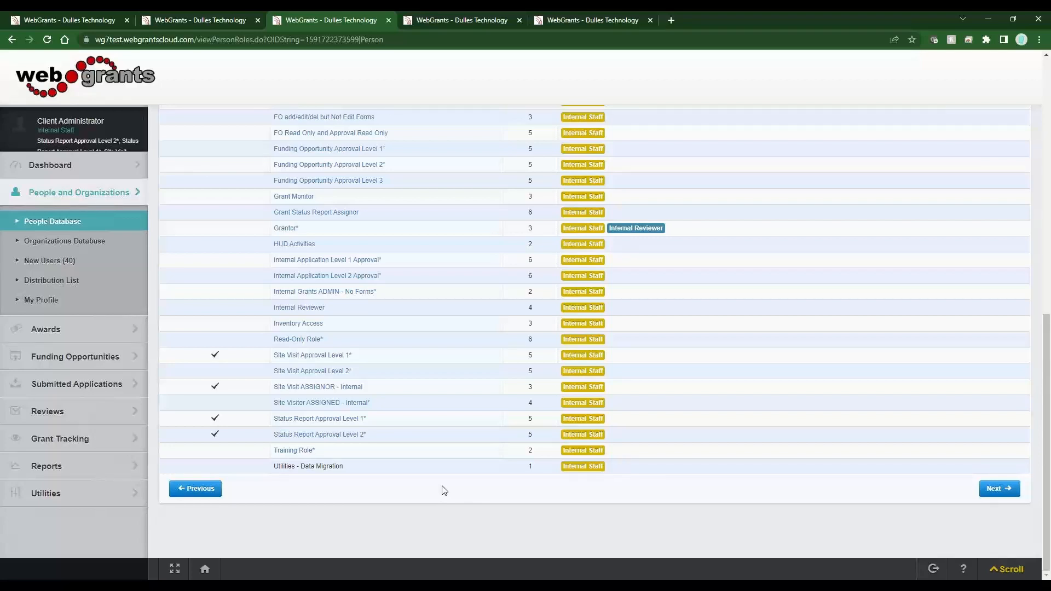
# Set the funding opportunity's Site Visit approval levels to 1 in its General Information and save the form
pyautogui.click(207, 21)
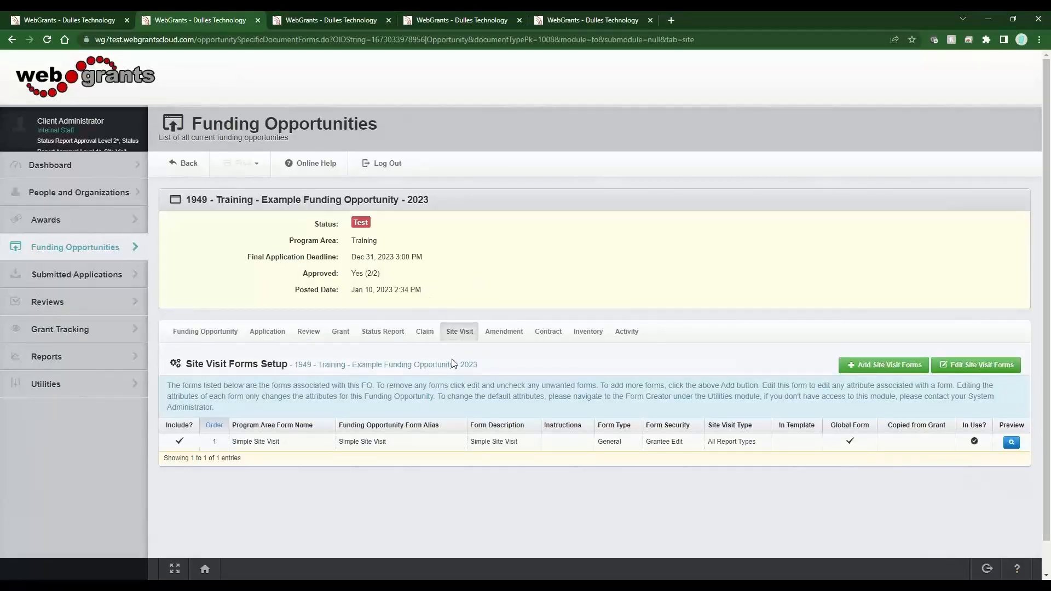
pyautogui.click(225, 338)
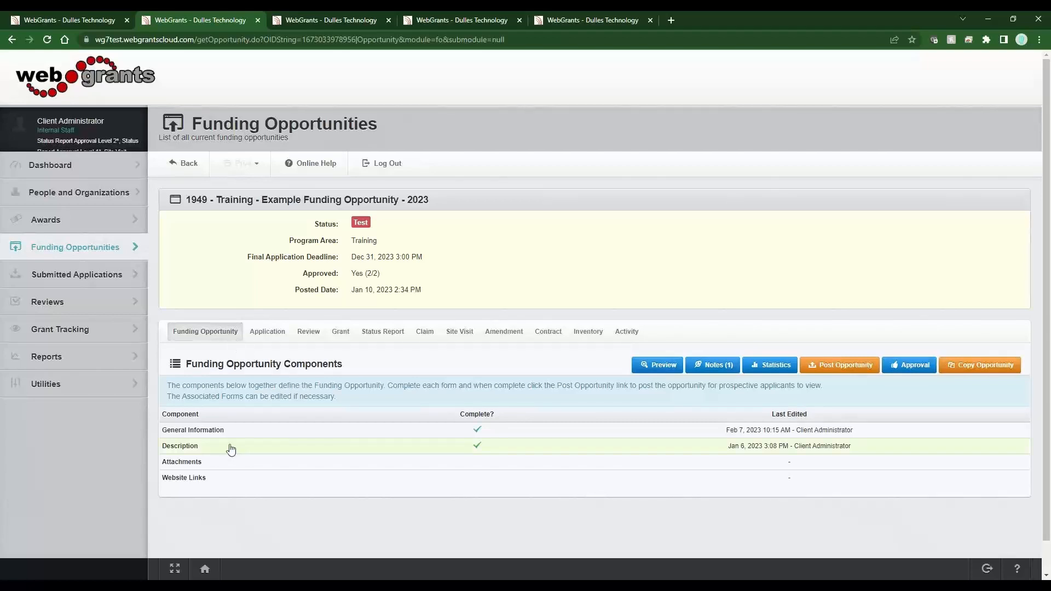
pyautogui.click(192, 430)
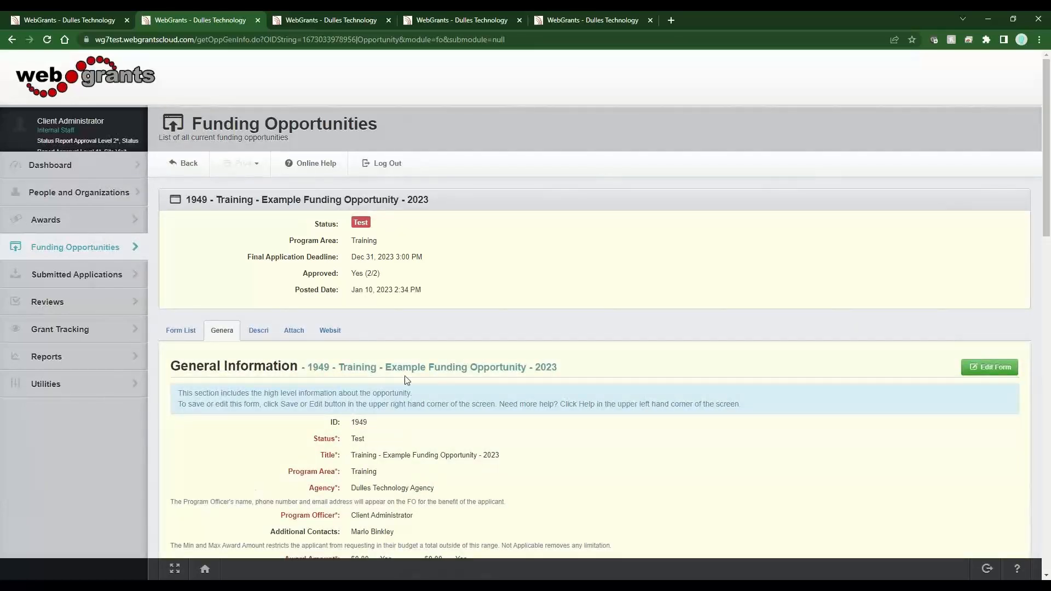
pyautogui.click(979, 374)
pyautogui.scroll(-9, 640, 374)
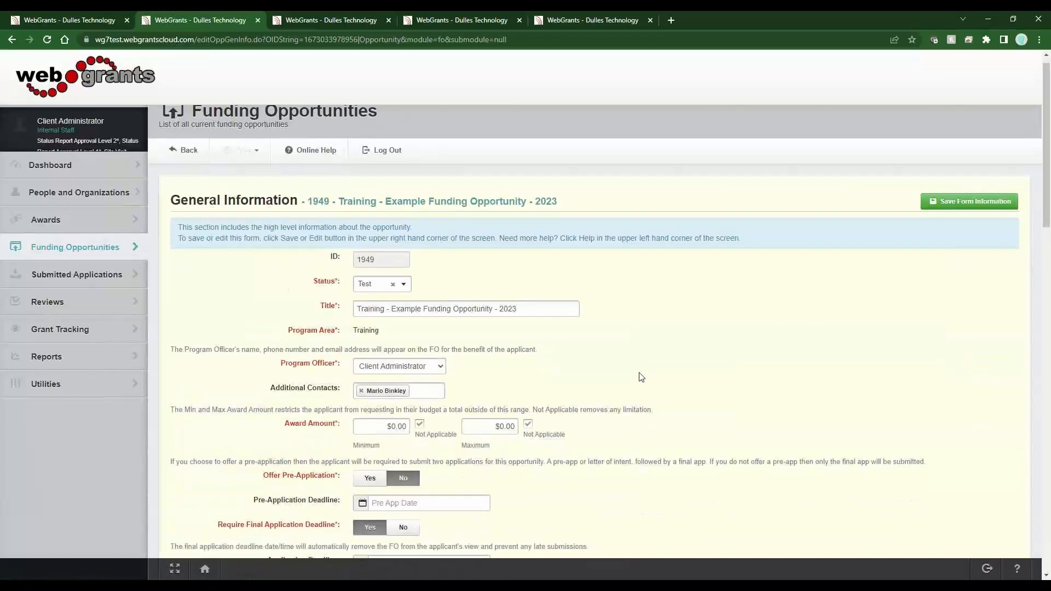
pyautogui.scroll(-8, 646, 373)
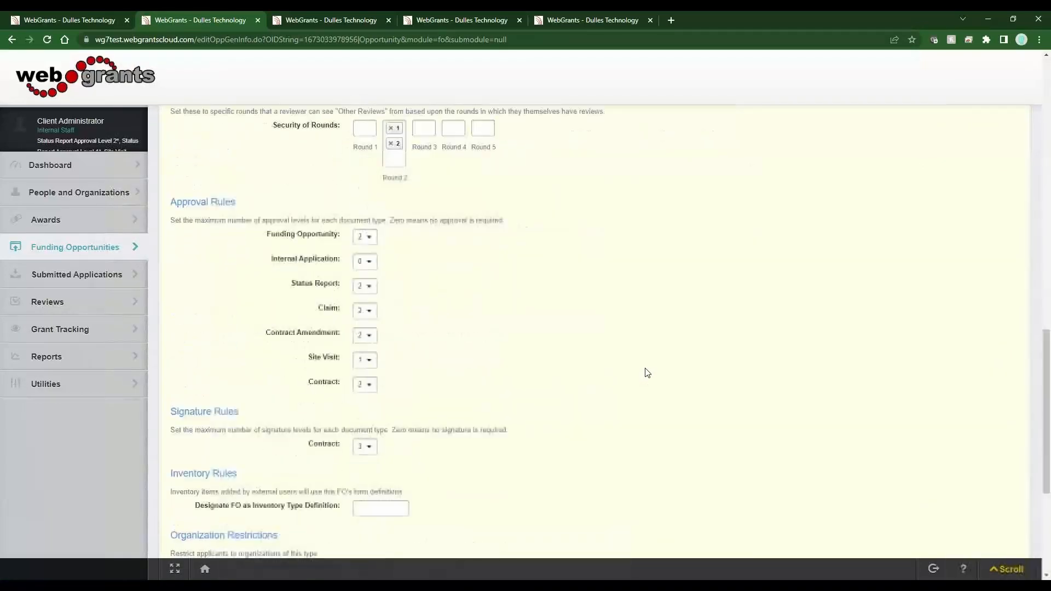
pyautogui.moveTo(337, 361); pyautogui.dragTo(305, 363)
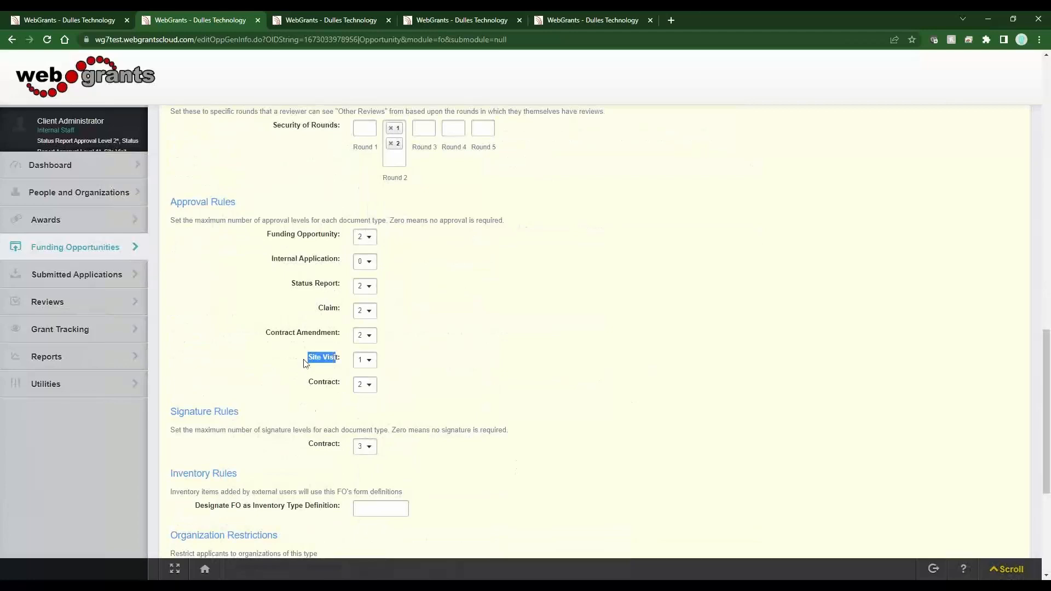
pyautogui.click(365, 360)
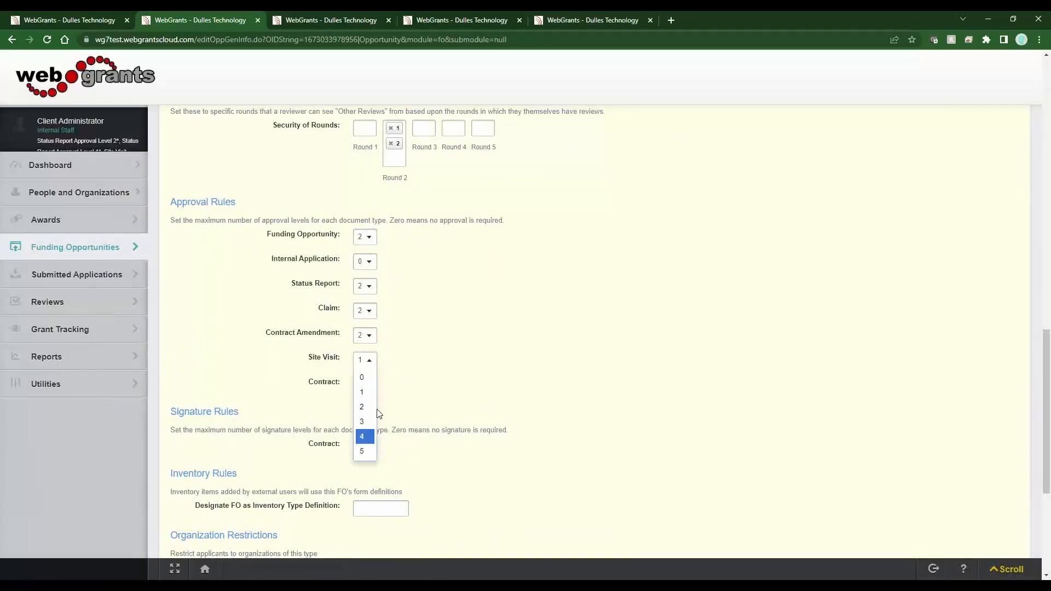
pyautogui.click(375, 393)
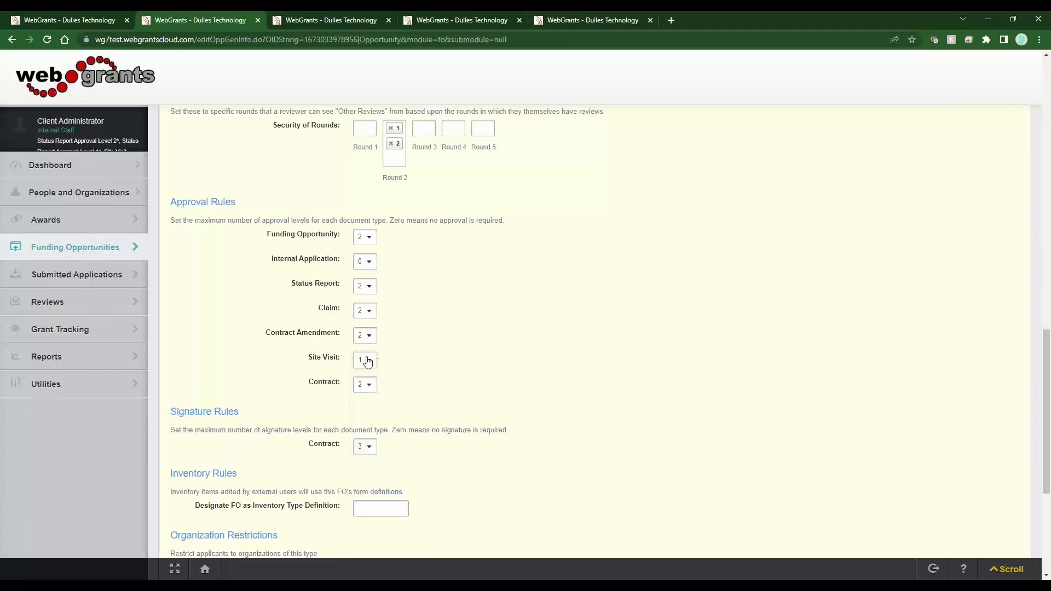
pyautogui.scroll(15, 418, 444)
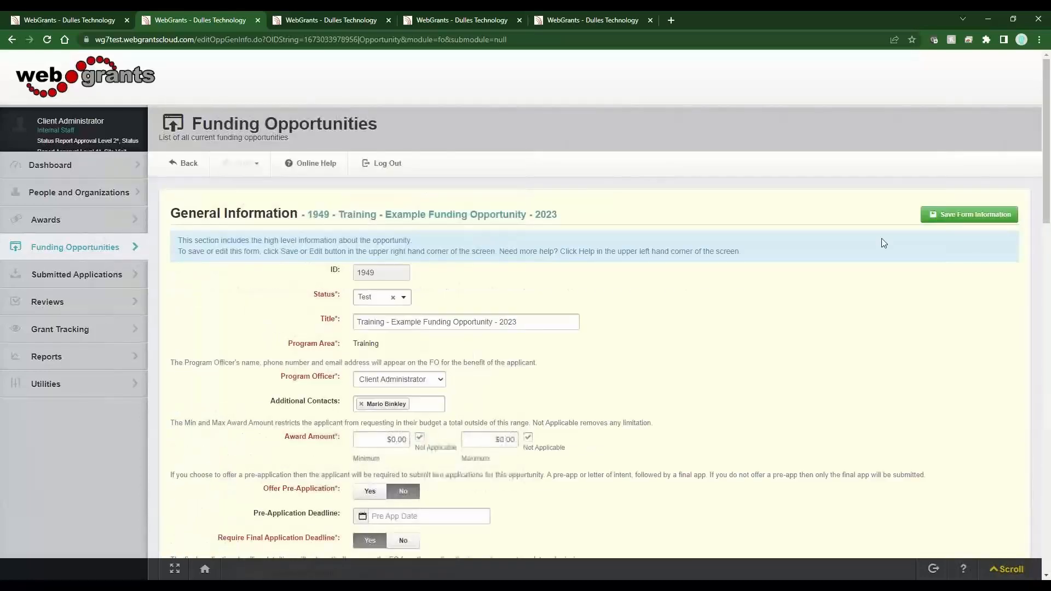
pyautogui.click(937, 216)
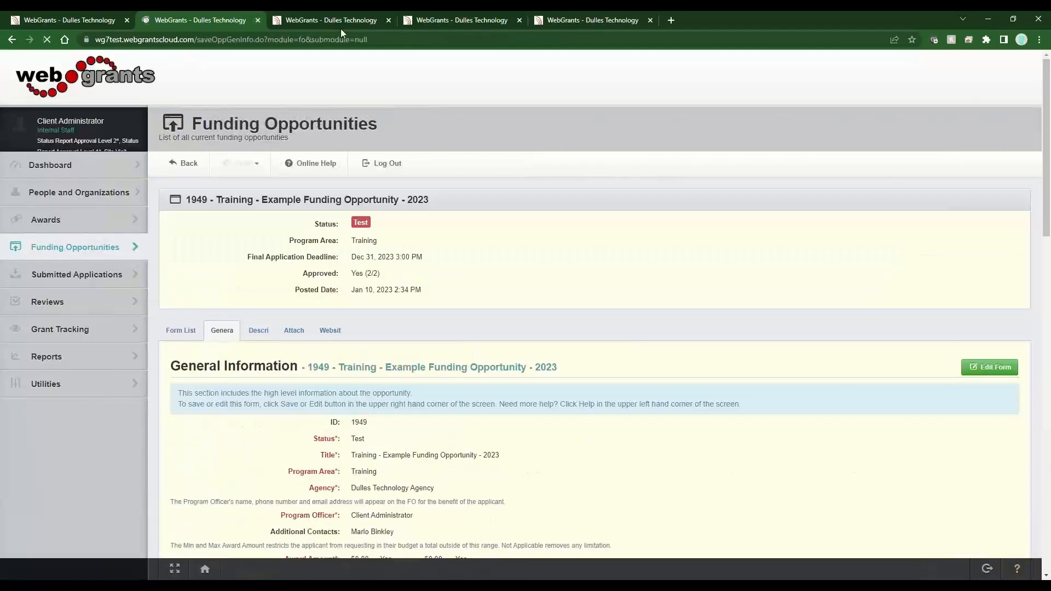
# Compare the client administrator's roles with the external tester's user roles, including the Site Visitor ASSIGNED - External role
pyautogui.click(340, 21)
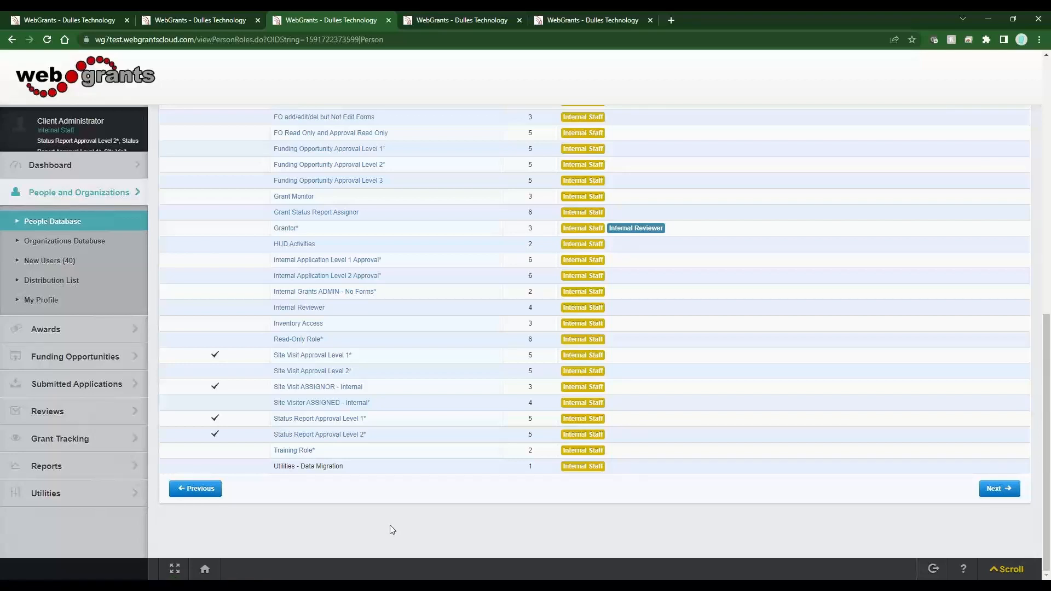
pyautogui.scroll(12, 390, 524)
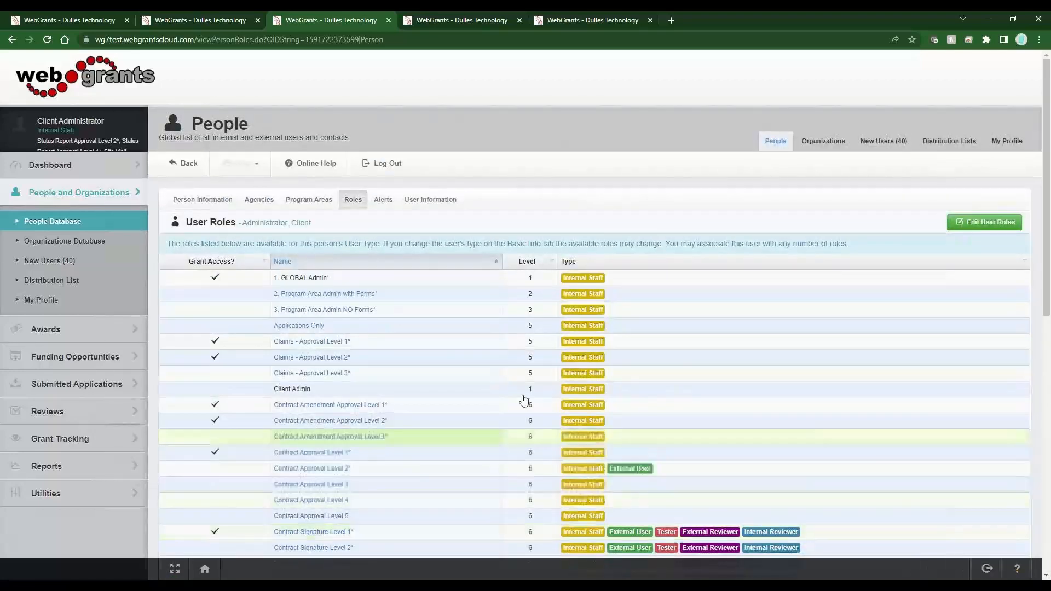
pyautogui.click(446, 25)
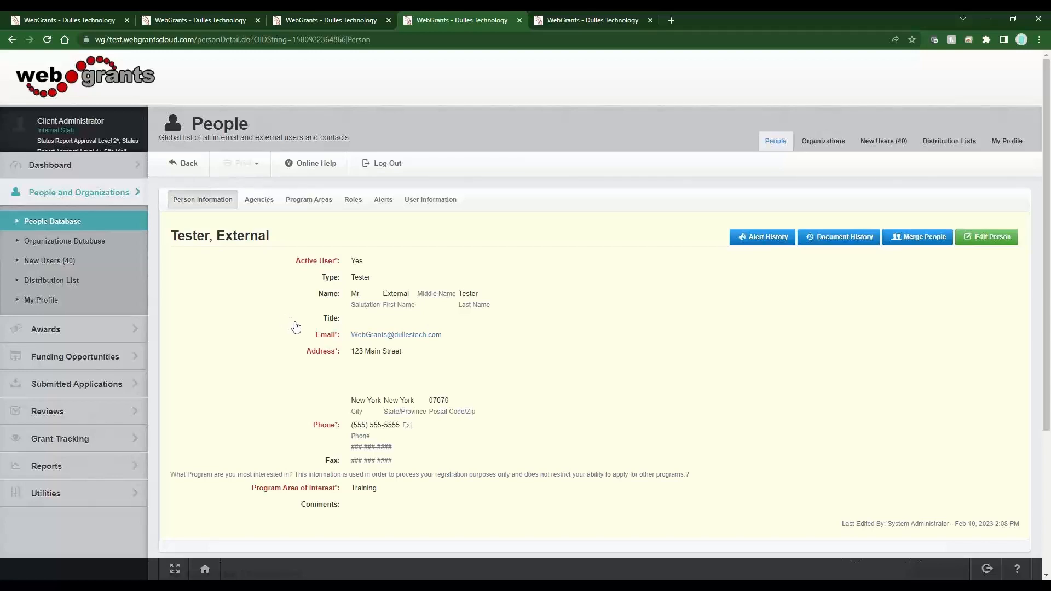
pyautogui.click(356, 204)
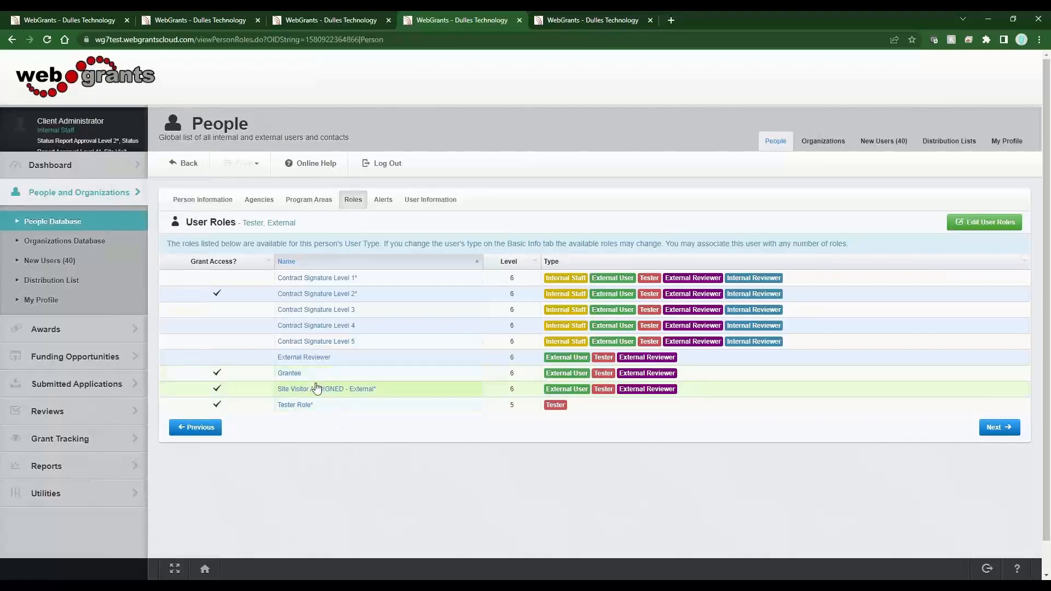
pyautogui.moveTo(379, 391); pyautogui.dragTo(370, 425)
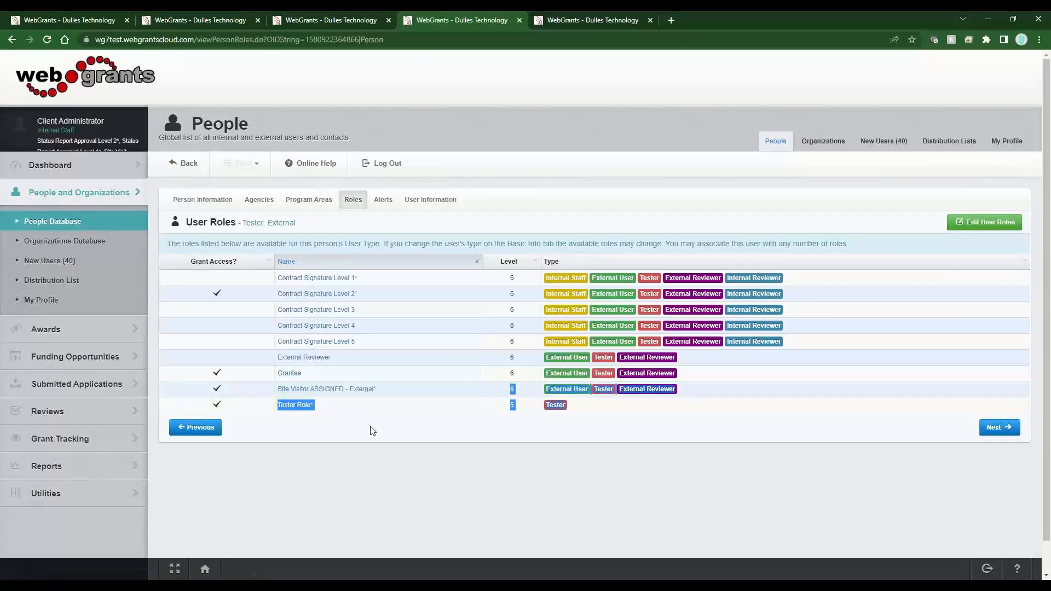
pyautogui.click(370, 425)
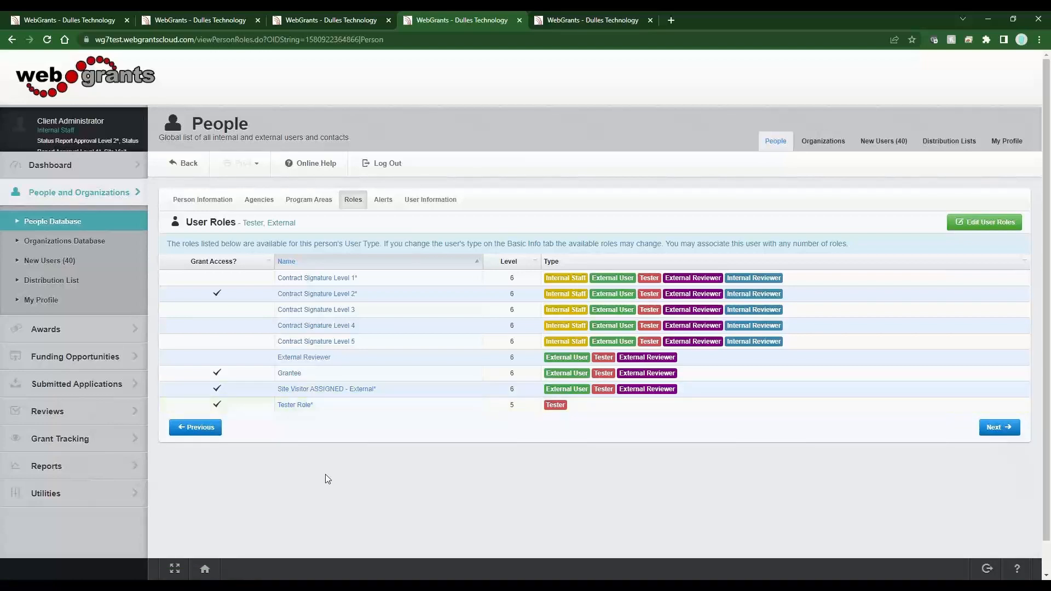
pyautogui.moveTo(302, 377); pyautogui.dragTo(279, 375)
pyautogui.click(312, 377)
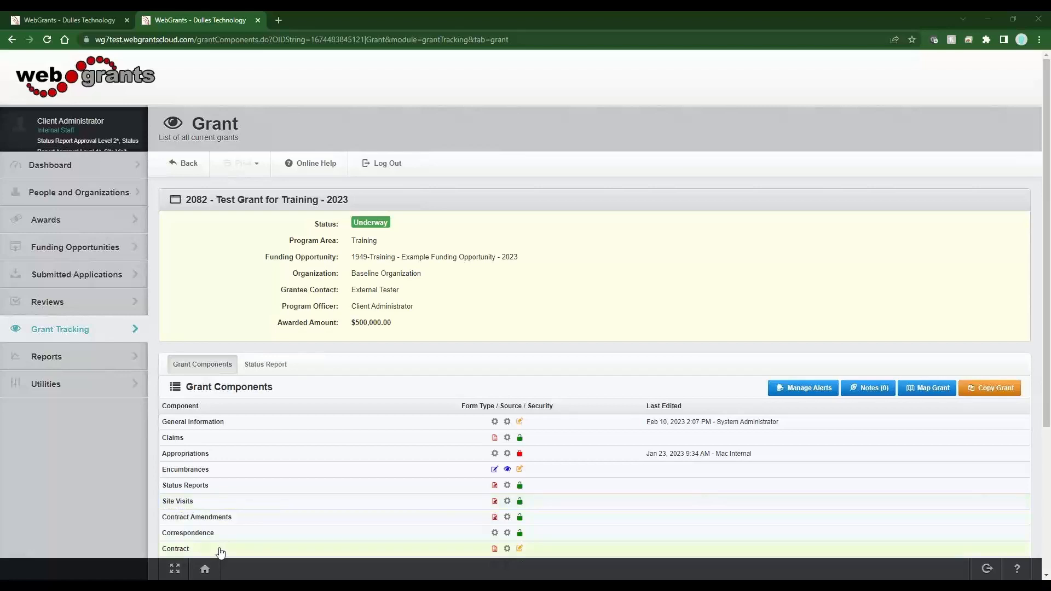
# Add a new site visit to the grant and set its visit type to Annual Site Visit
pyautogui.click(201, 508)
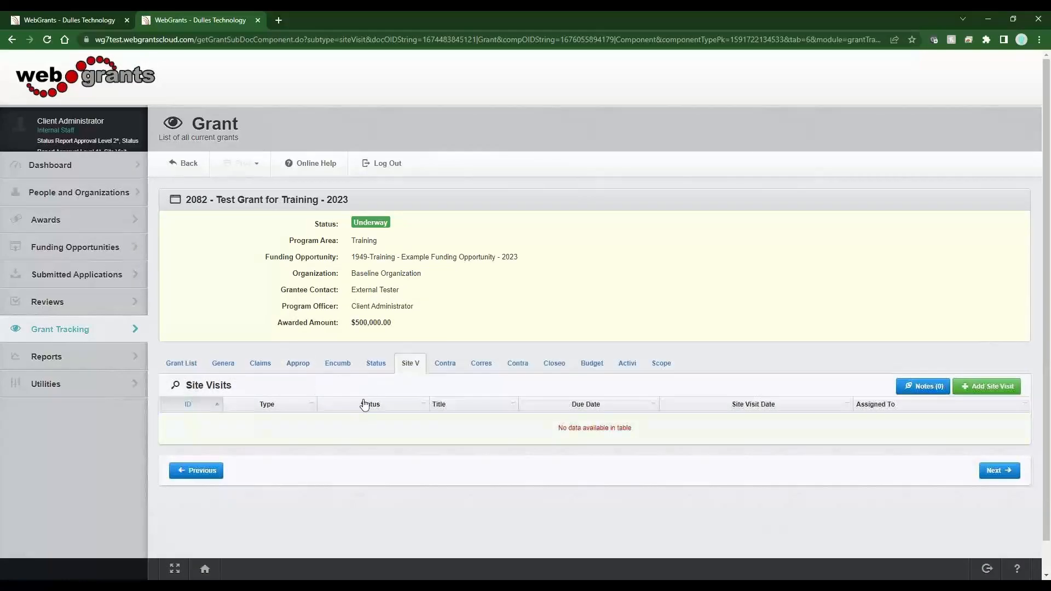
pyautogui.click(984, 389)
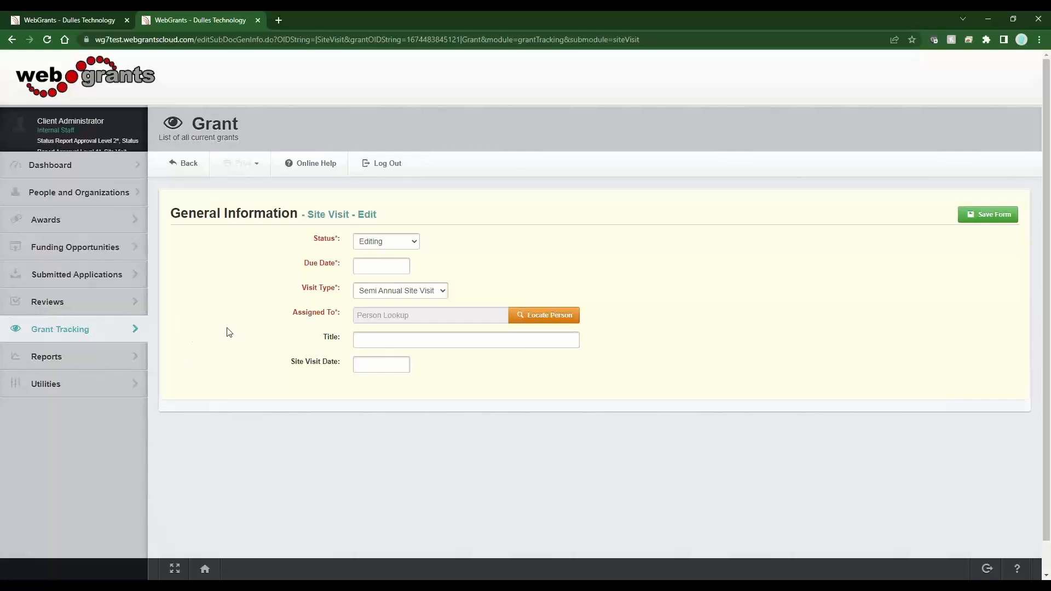
pyautogui.moveTo(171, 214); pyautogui.dragTo(293, 227)
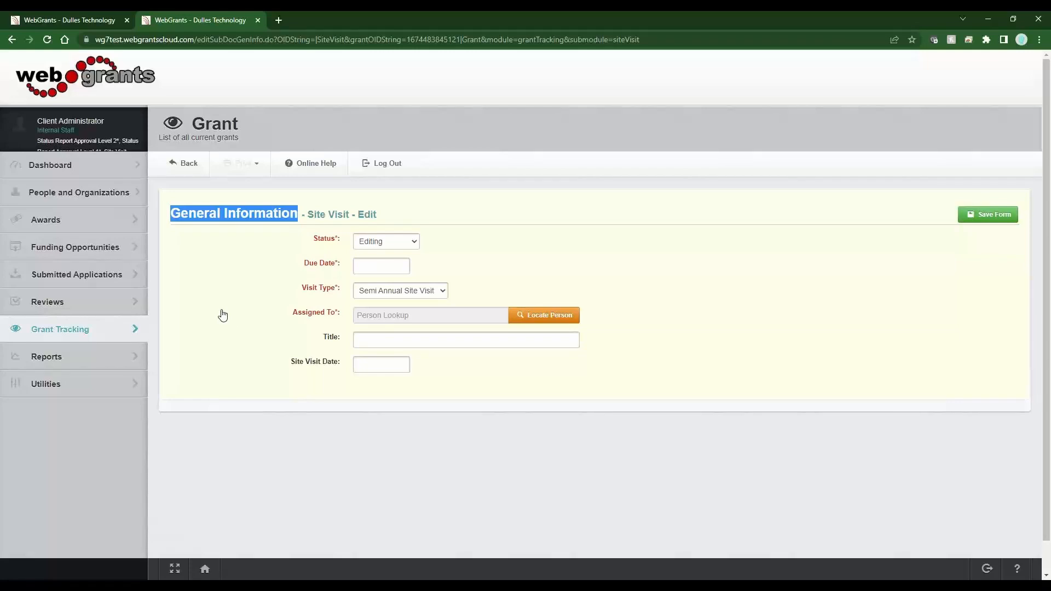
pyautogui.click(405, 290)
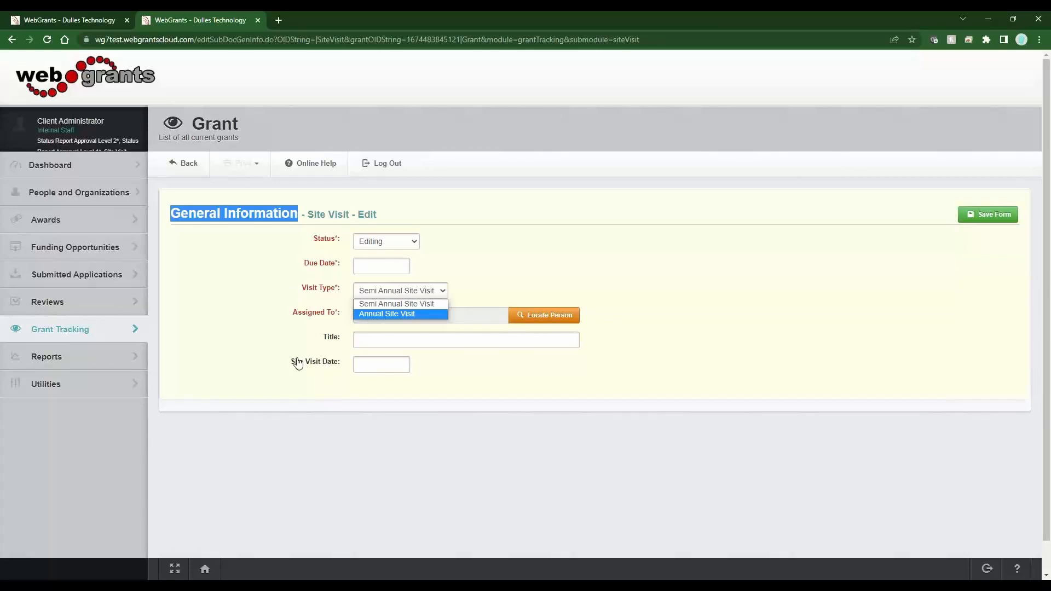
pyautogui.click(364, 315)
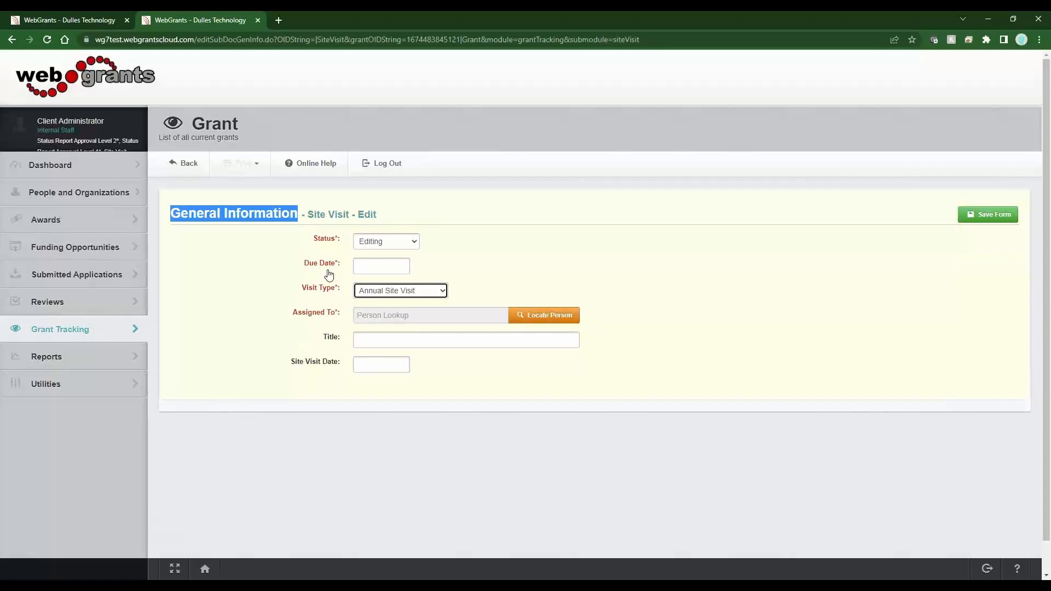
# Set the site visit's due date to 02/24/2023
pyautogui.click(336, 318)
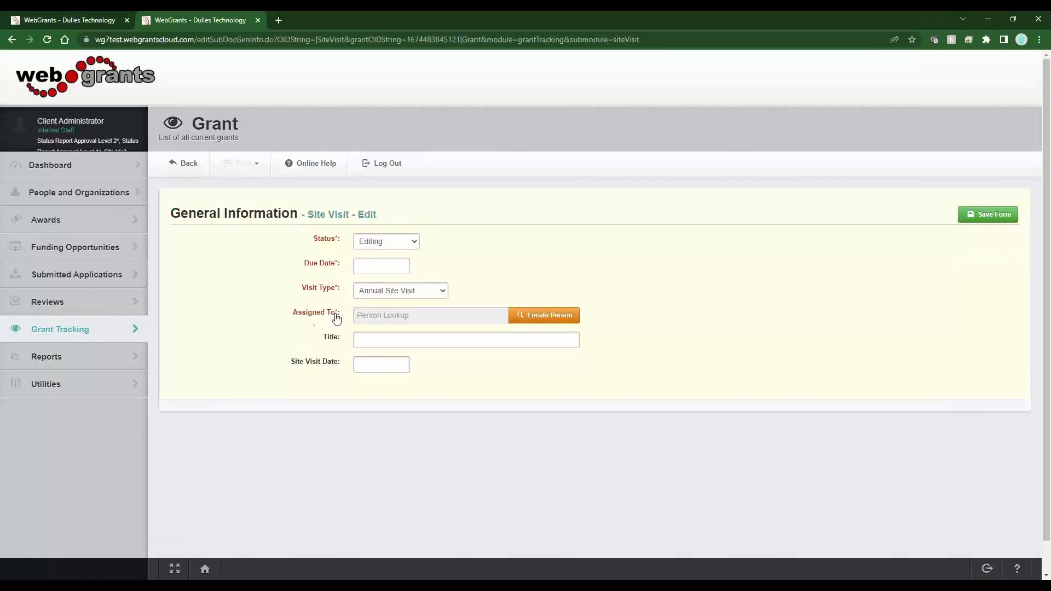
pyautogui.moveTo(336, 318); pyautogui.dragTo(291, 319)
pyautogui.rightClick(491, 392)
pyautogui.click(372, 268)
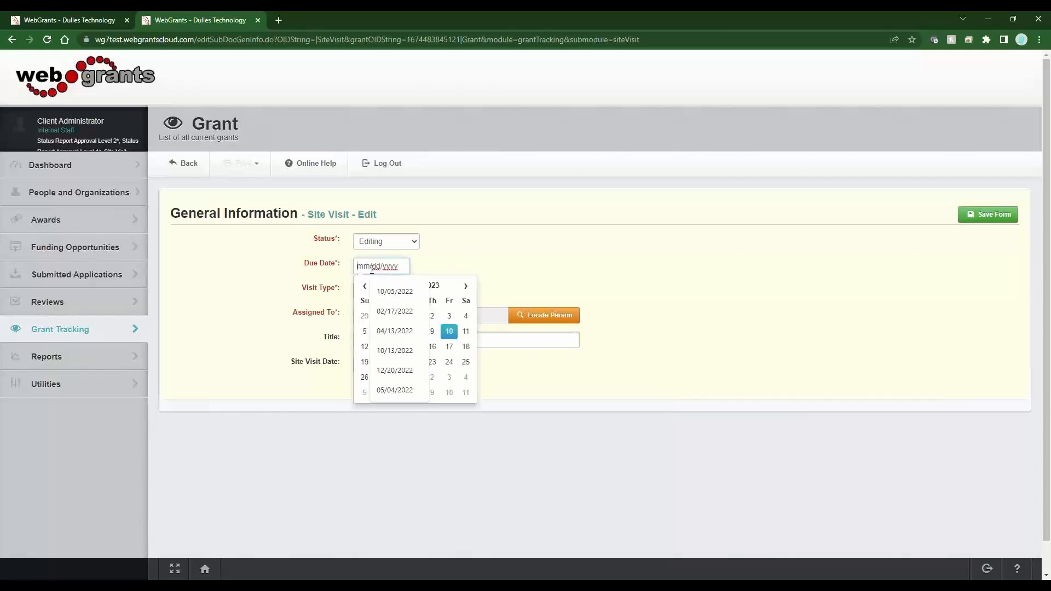
pyautogui.click(449, 363)
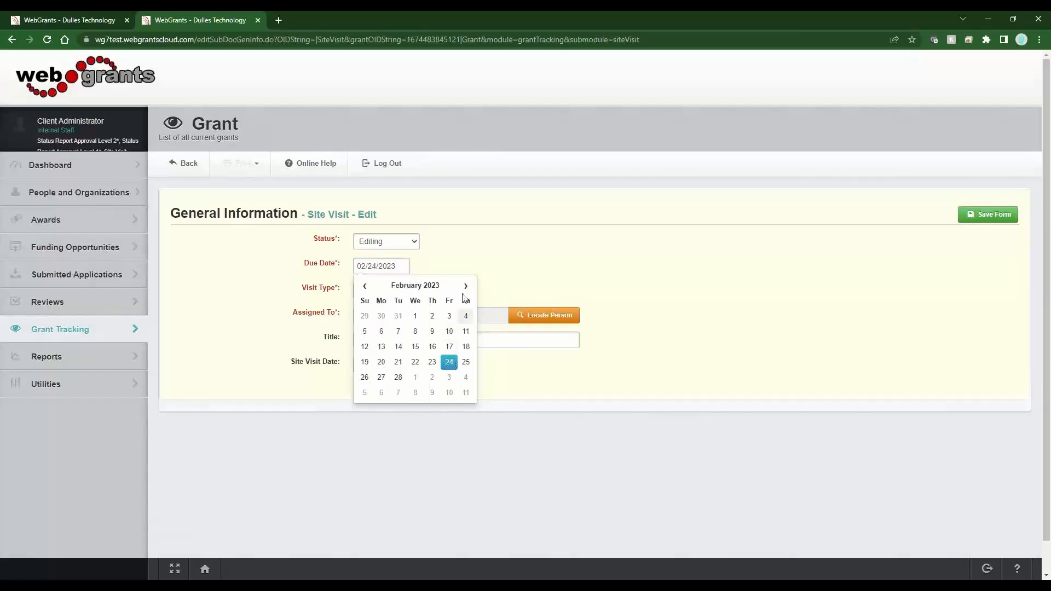
pyautogui.click(494, 268)
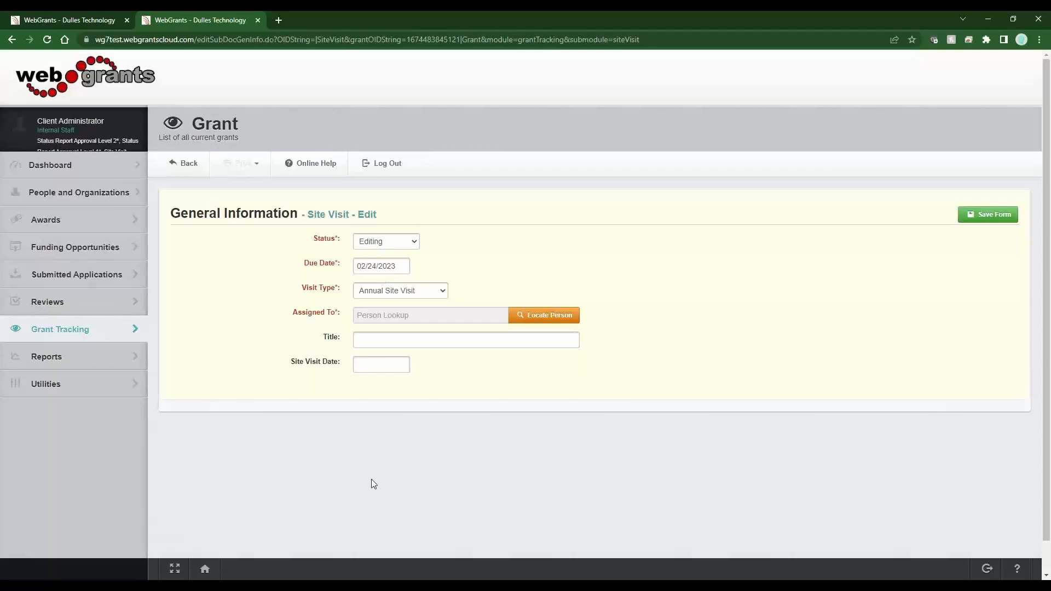
# Assign the site visit to the external tester user found by searching "tester", and save the form
pyautogui.click(549, 316)
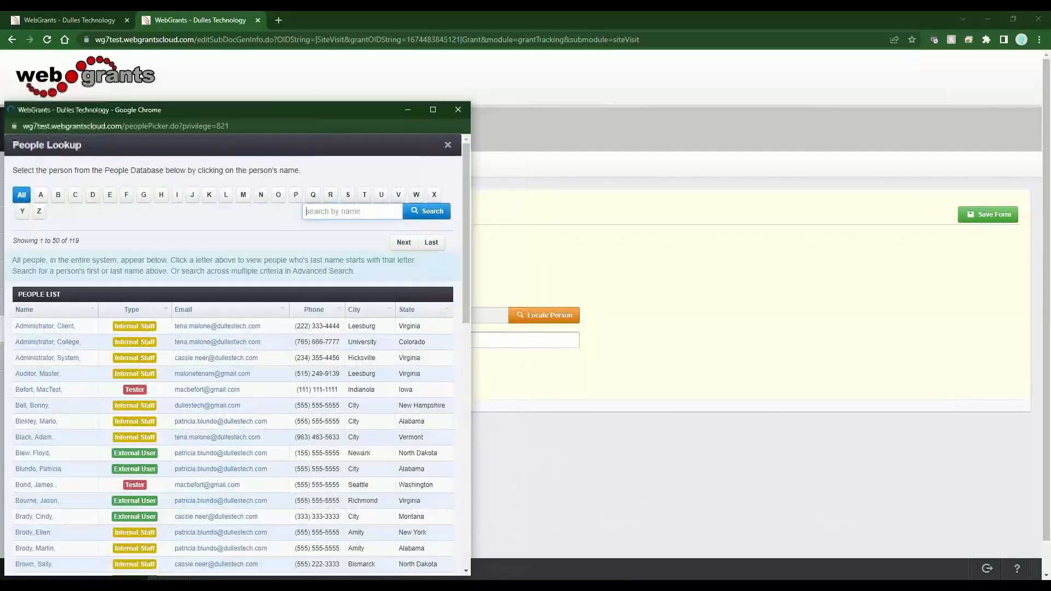
pyautogui.click(319, 211)
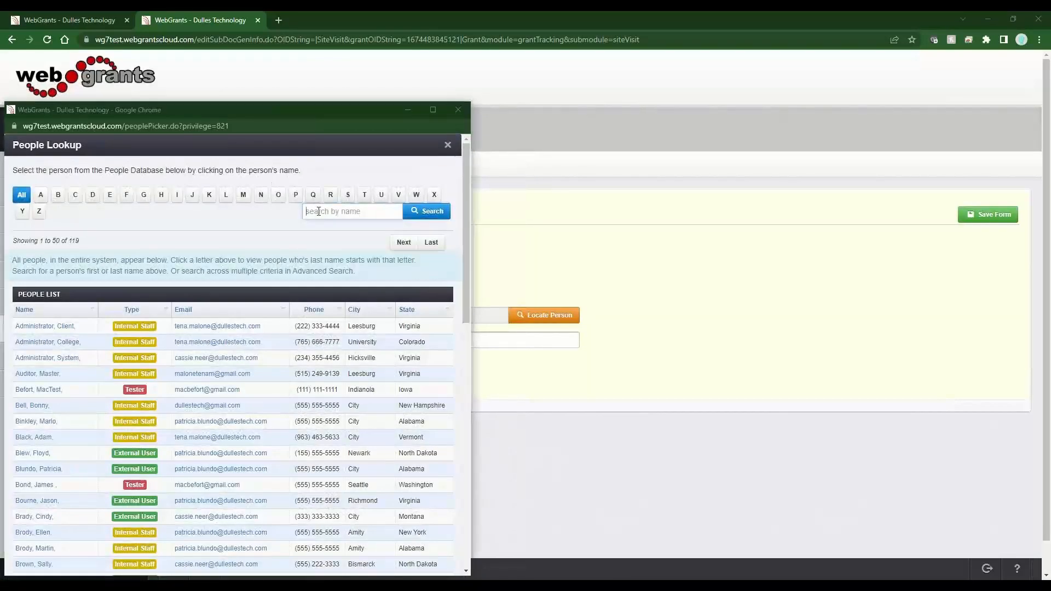
pyautogui.write('tester')
pyautogui.press('Return')
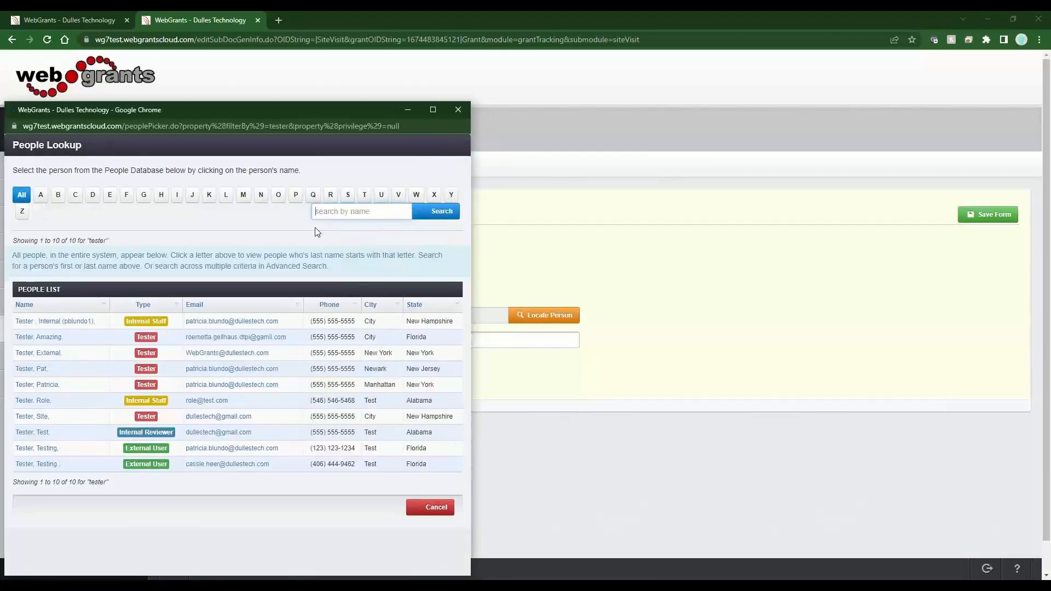
pyautogui.click(48, 353)
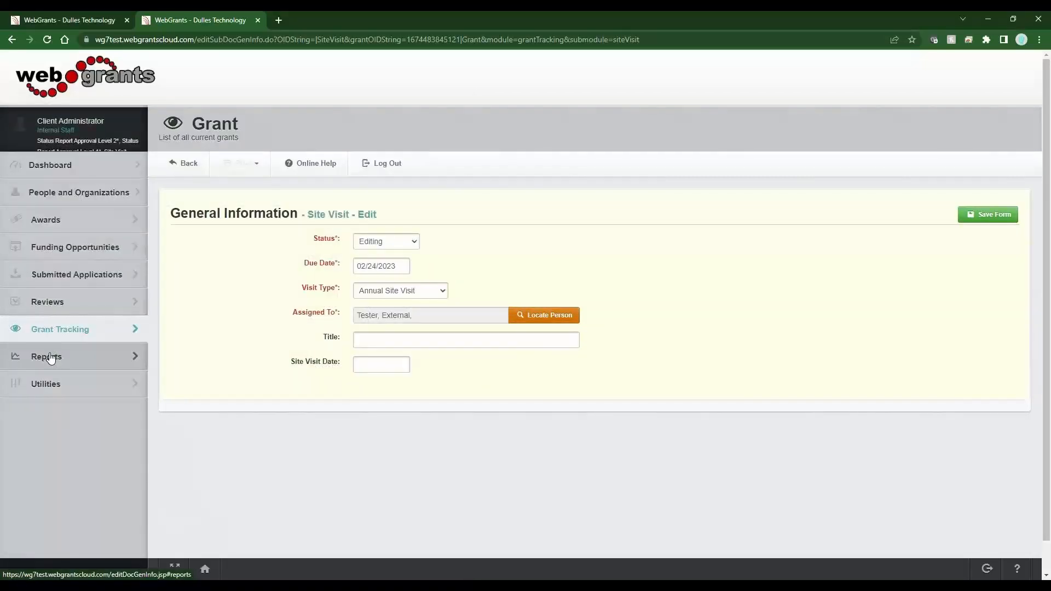
pyautogui.moveTo(337, 315); pyautogui.dragTo(286, 308)
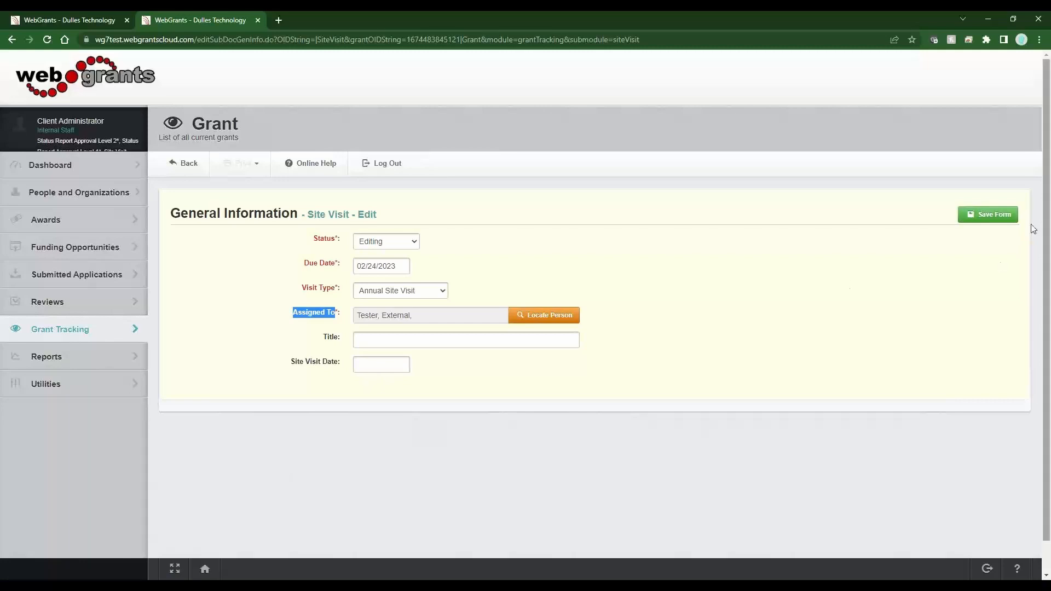
pyautogui.click(980, 214)
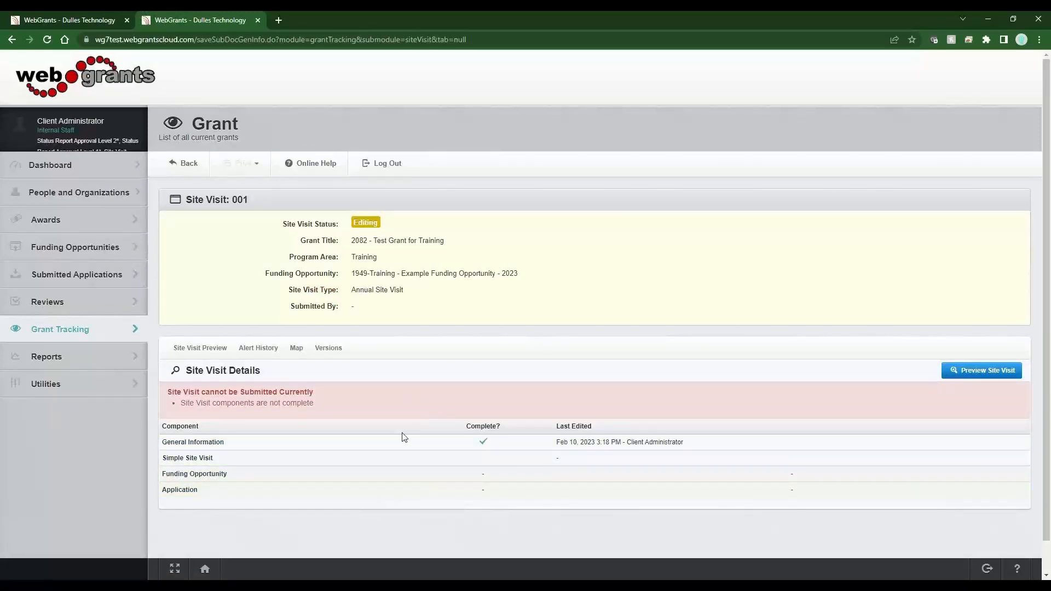
# Log out and sign back in as the external tester user
pyautogui.click(186, 164)
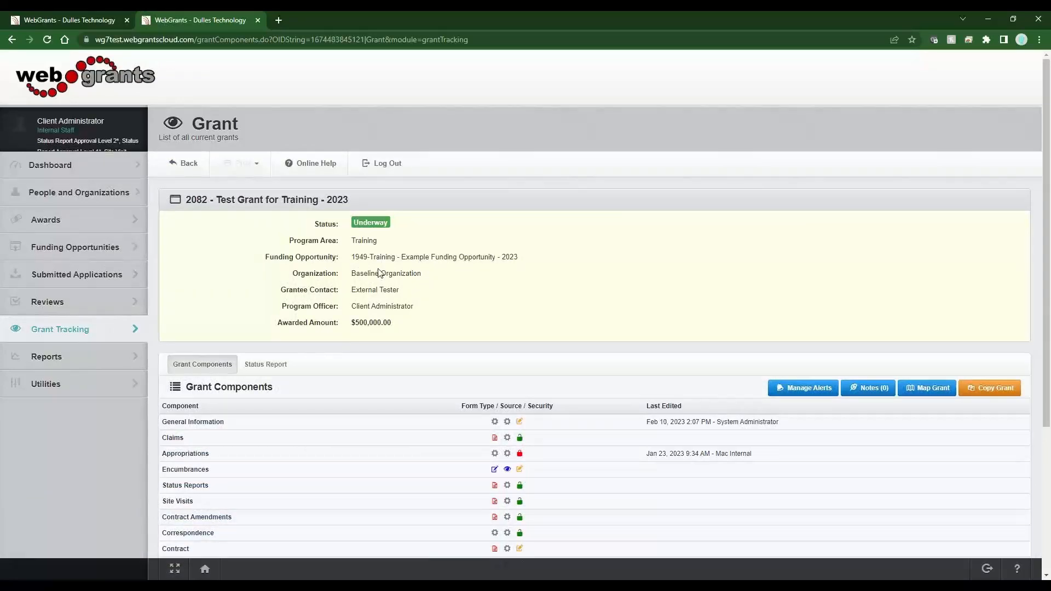
pyautogui.click(384, 170)
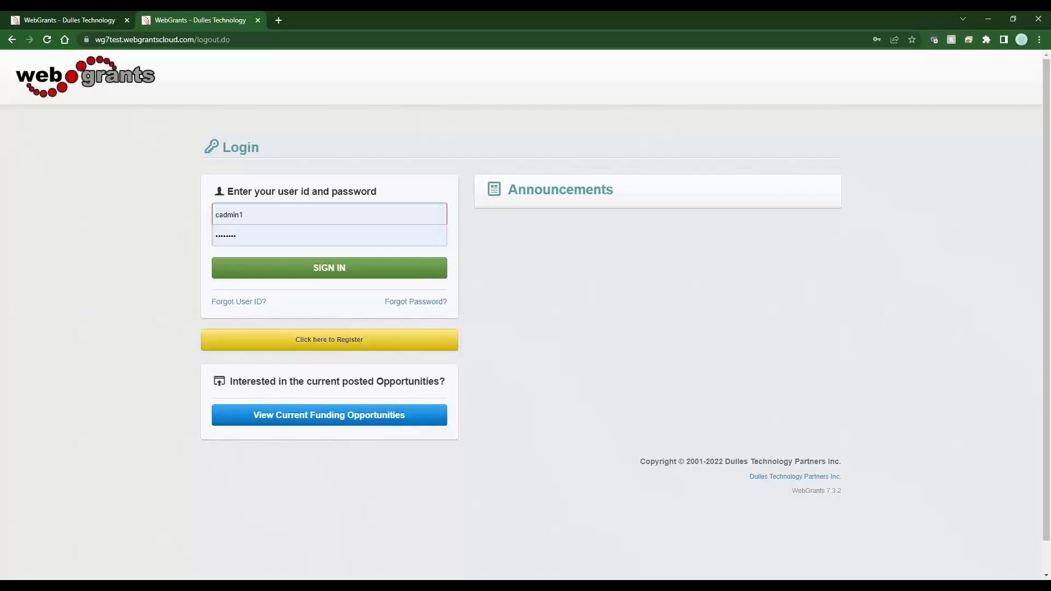
pyautogui.click(272, 263)
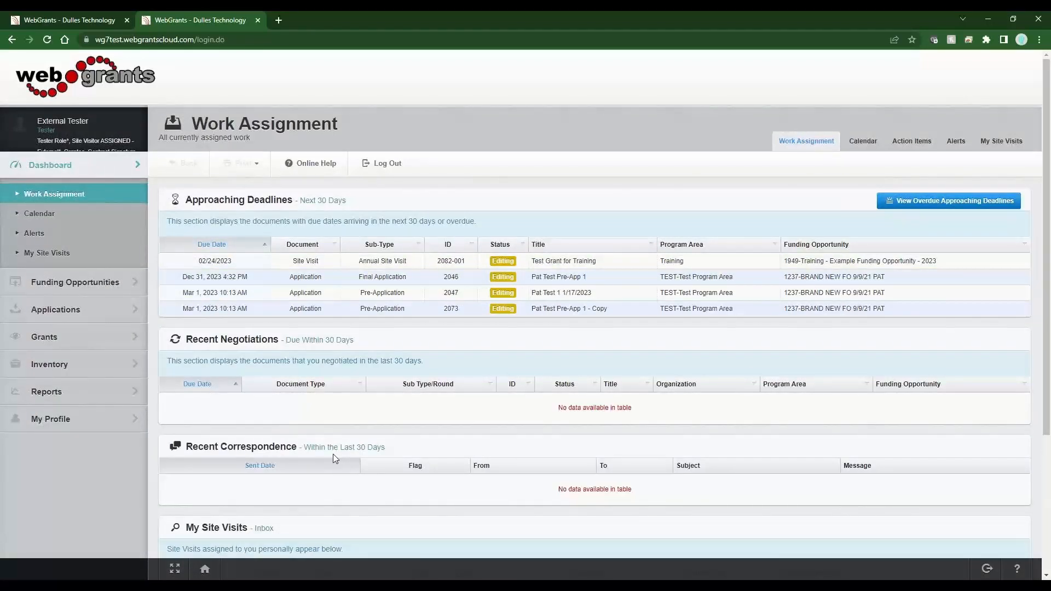
# Examine the assigned site visit in the tester's deadlines and My Site Visits, including its details page
pyautogui.moveTo(348, 201); pyautogui.dragTo(278, 204)
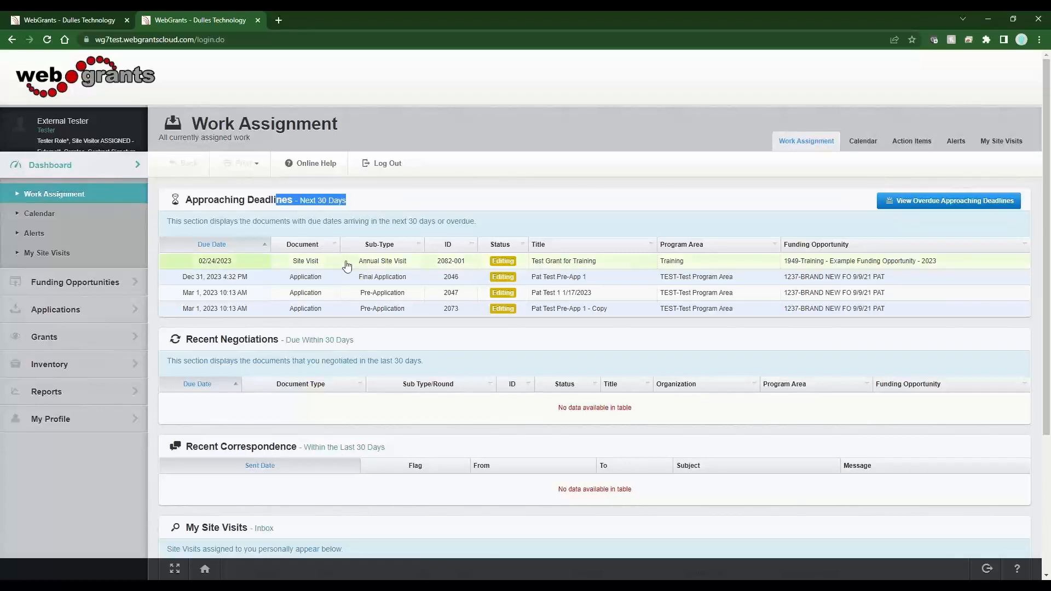
pyautogui.moveTo(367, 261); pyautogui.dragTo(446, 245)
pyautogui.click(406, 219)
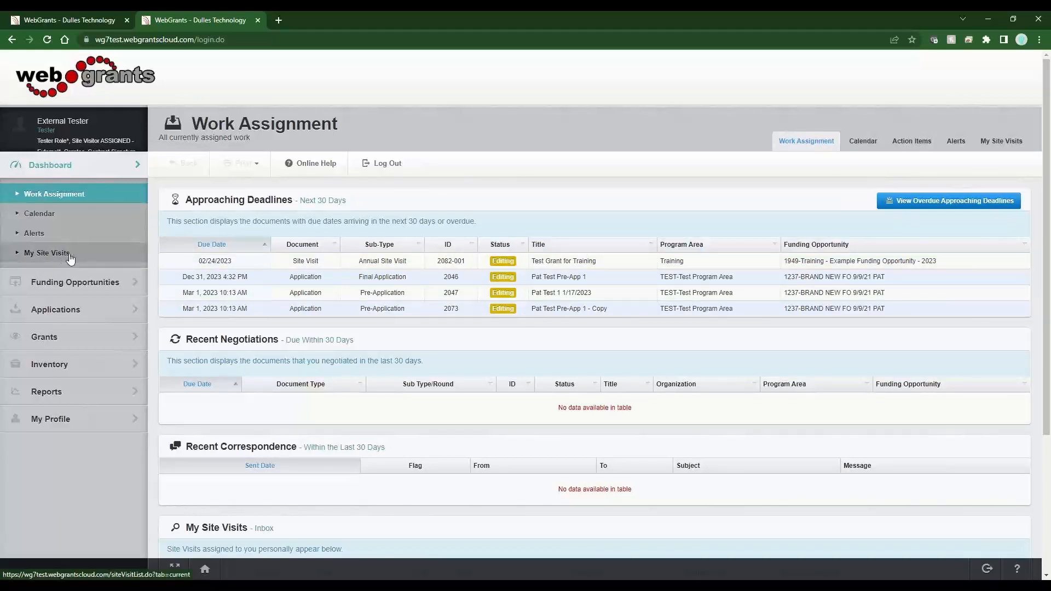
pyautogui.click(39, 254)
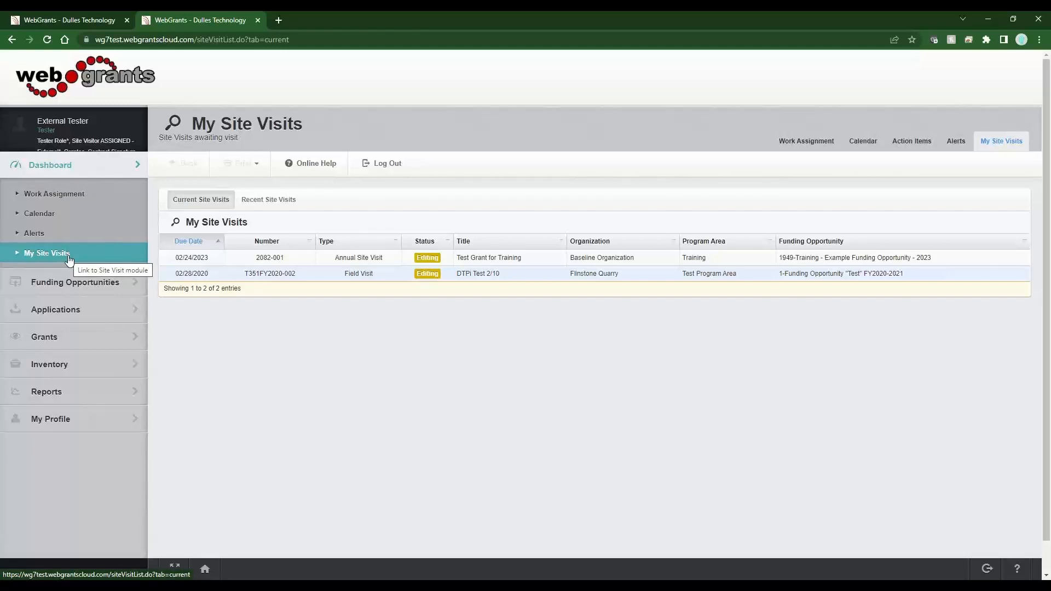
pyautogui.click(354, 264)
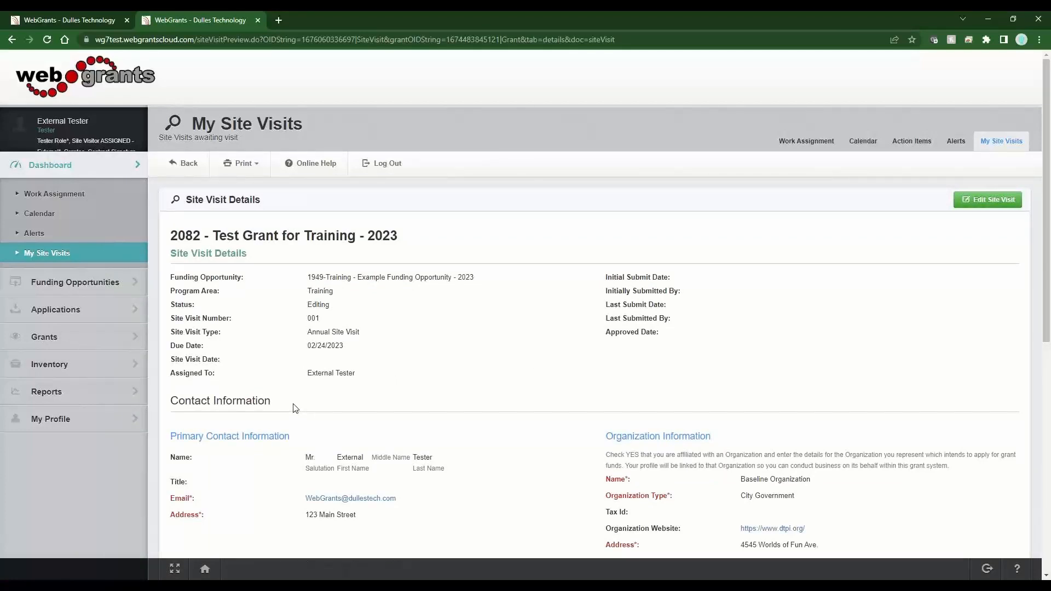
pyautogui.scroll(-8, 296, 405)
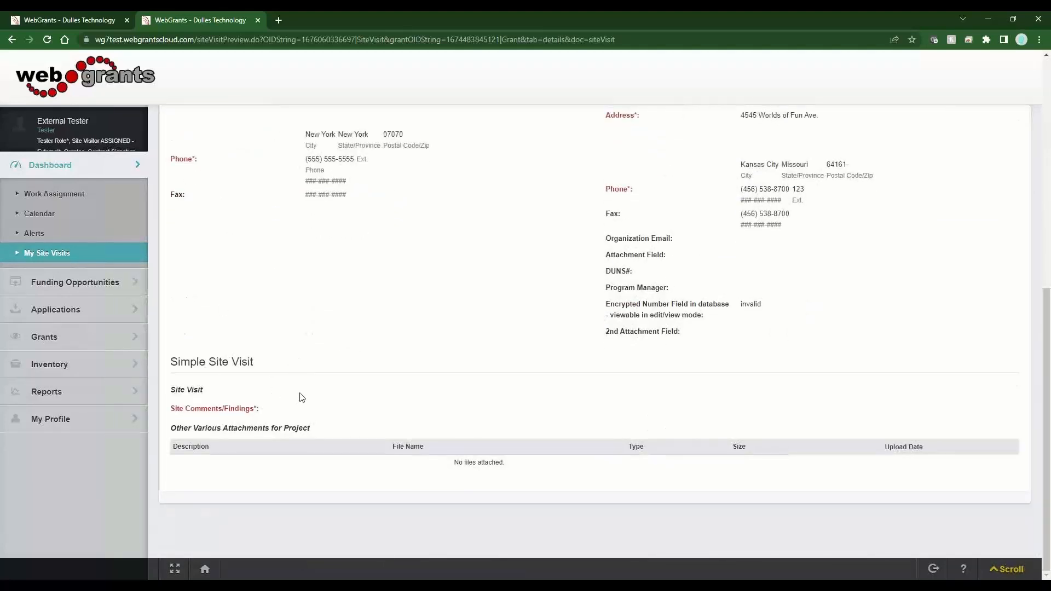
pyautogui.scroll(8, 304, 394)
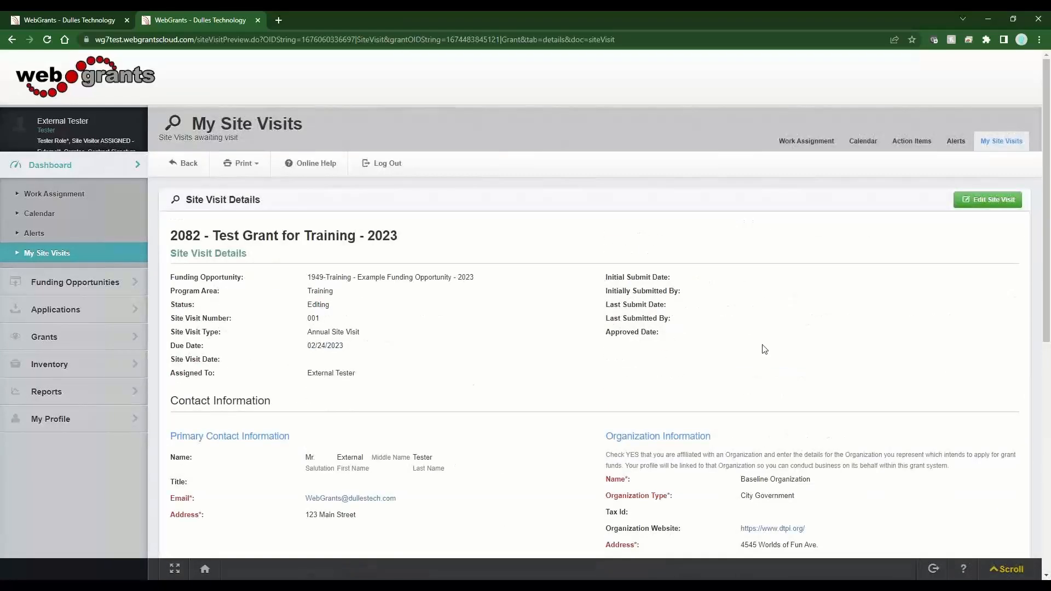
# Open the site visit for editing and review its Application and Funding Opportunity components
pyautogui.click(983, 202)
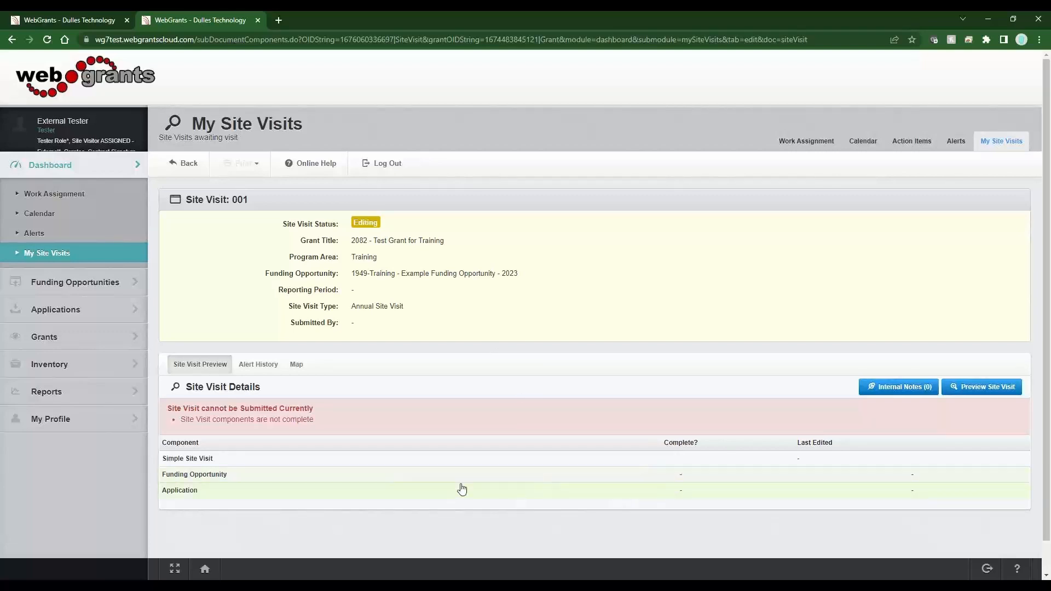
pyautogui.moveTo(170, 477); pyautogui.dragTo(215, 500)
pyautogui.click(215, 523)
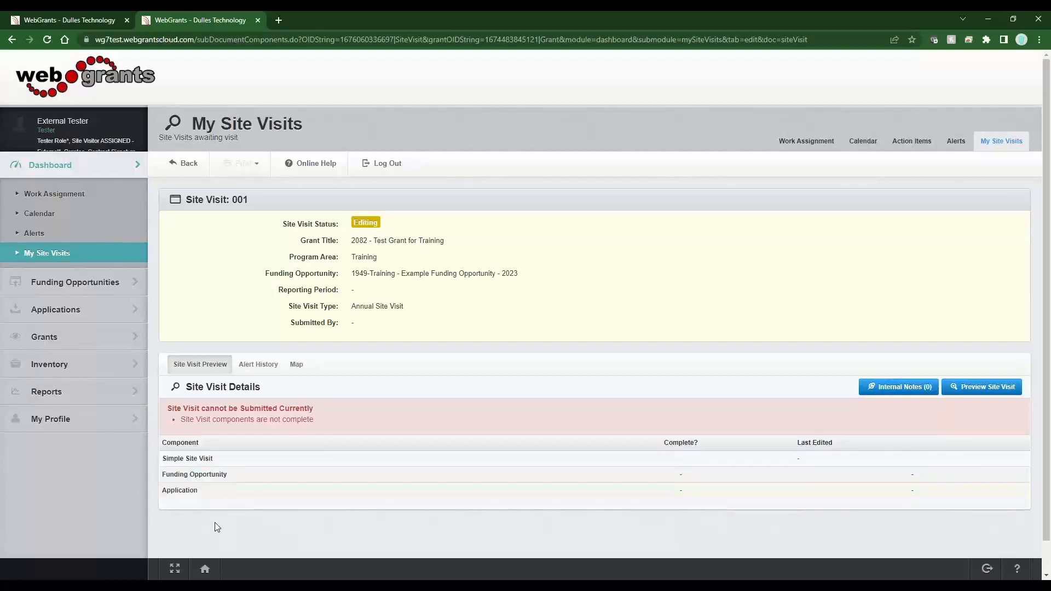
pyautogui.click(186, 493)
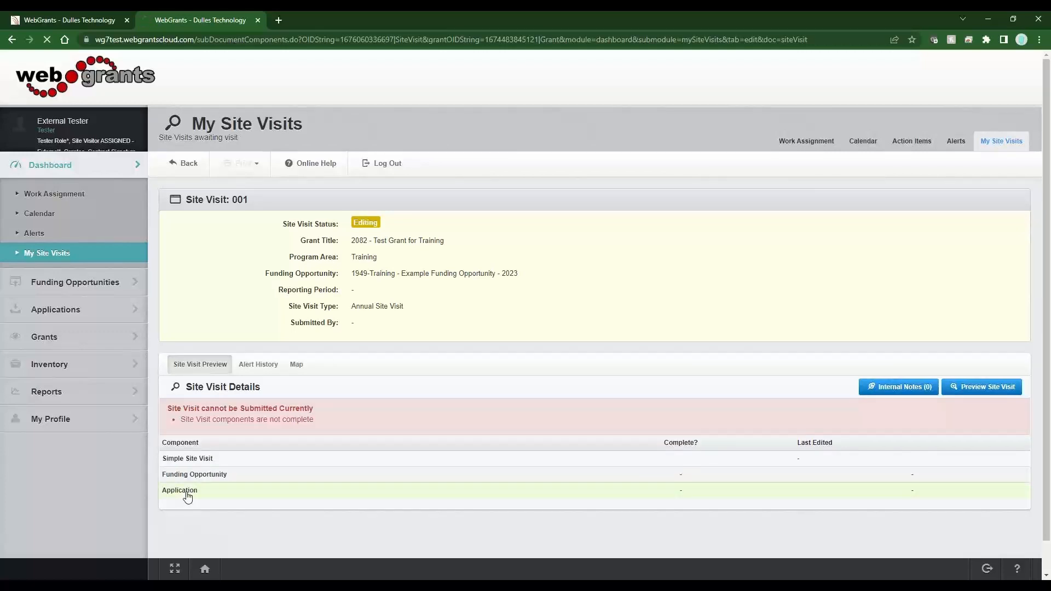
pyautogui.scroll(-10, 404, 438)
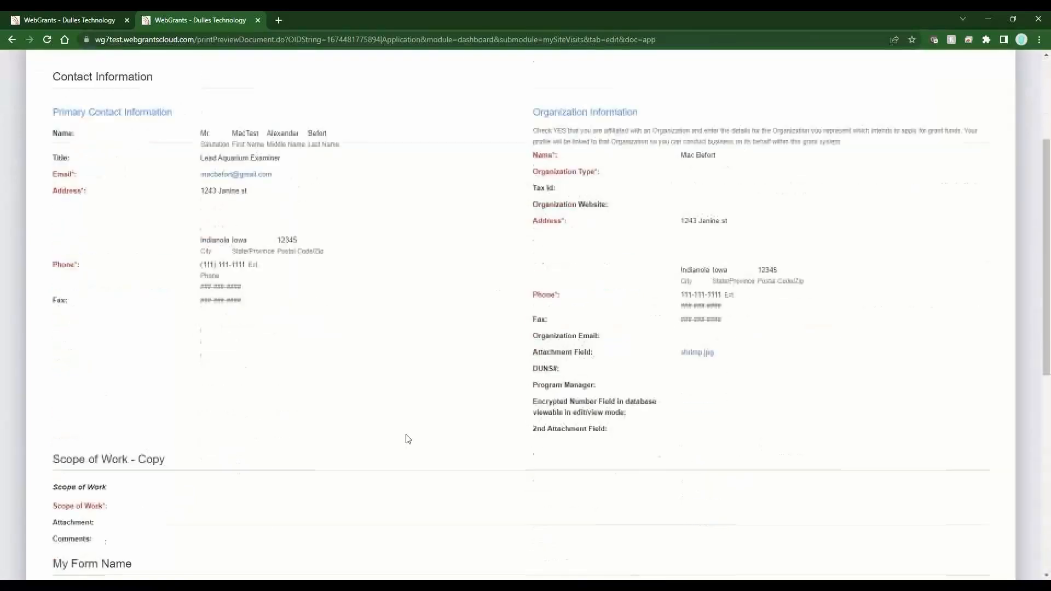
pyautogui.scroll(10, 389, 422)
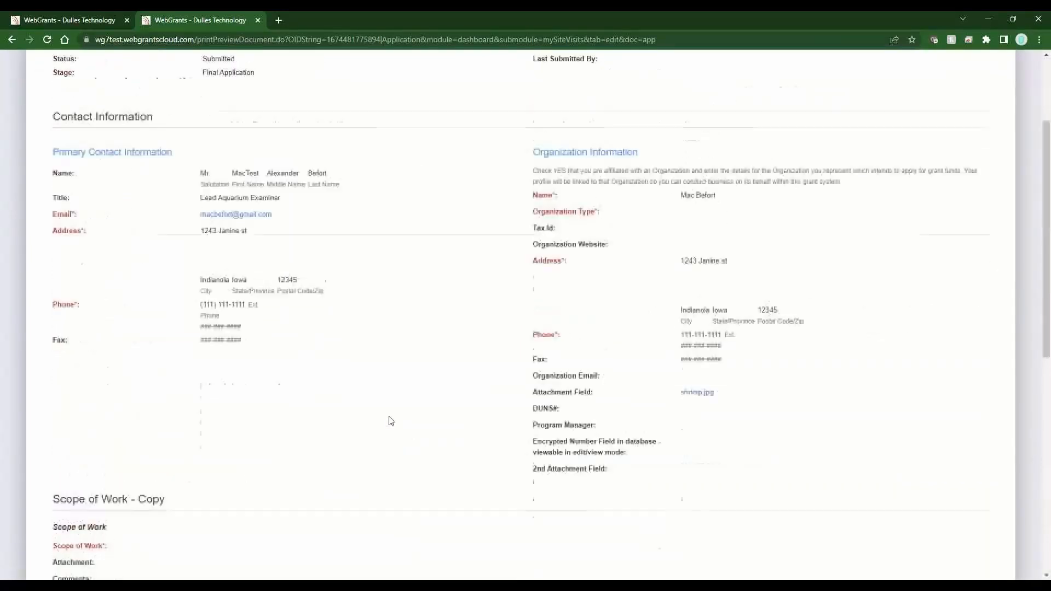
pyautogui.click(10, 43)
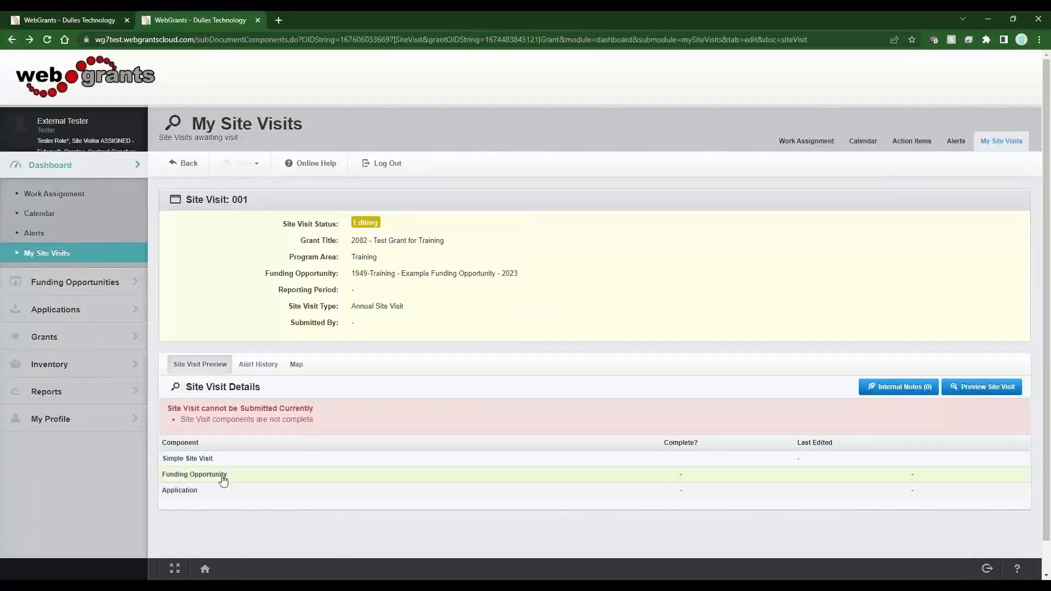
pyautogui.click(223, 479)
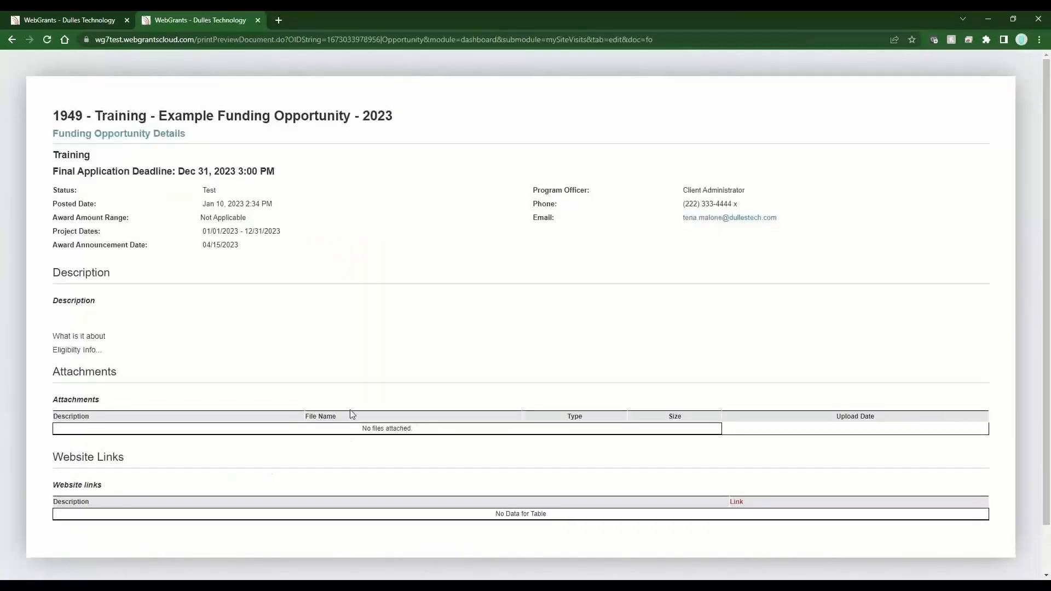
pyautogui.click(12, 43)
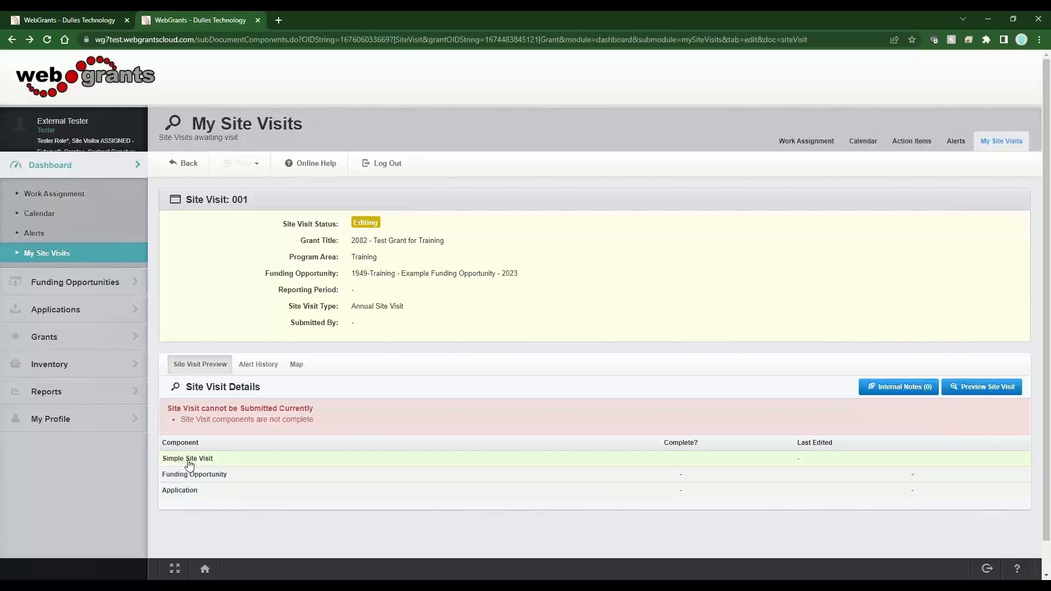
# Enter "Comments" as the Simple Site Visit's site comments/findings and save the form
pyautogui.click(191, 465)
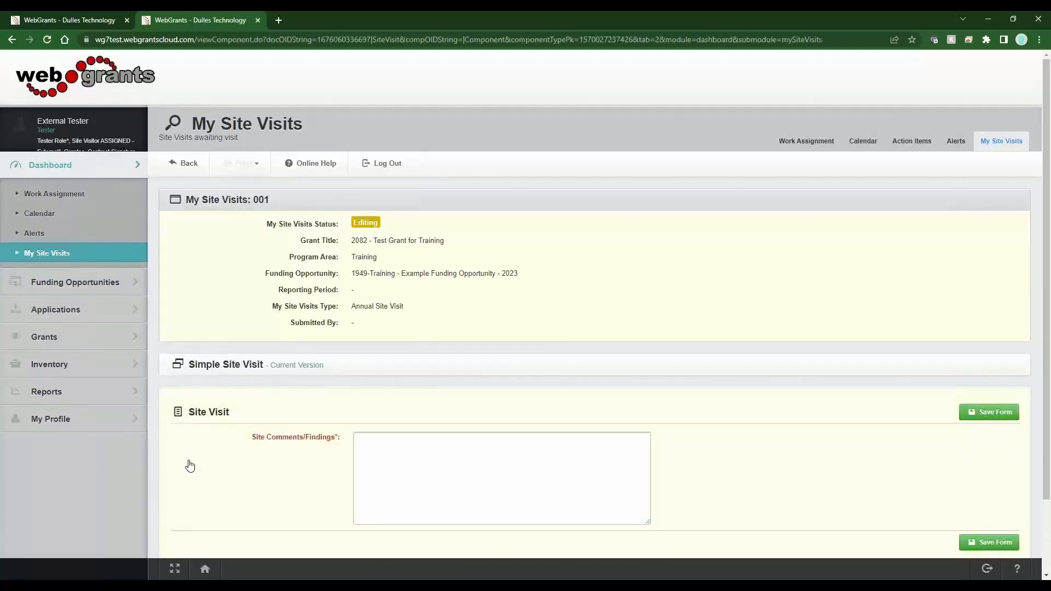
pyautogui.click(393, 446)
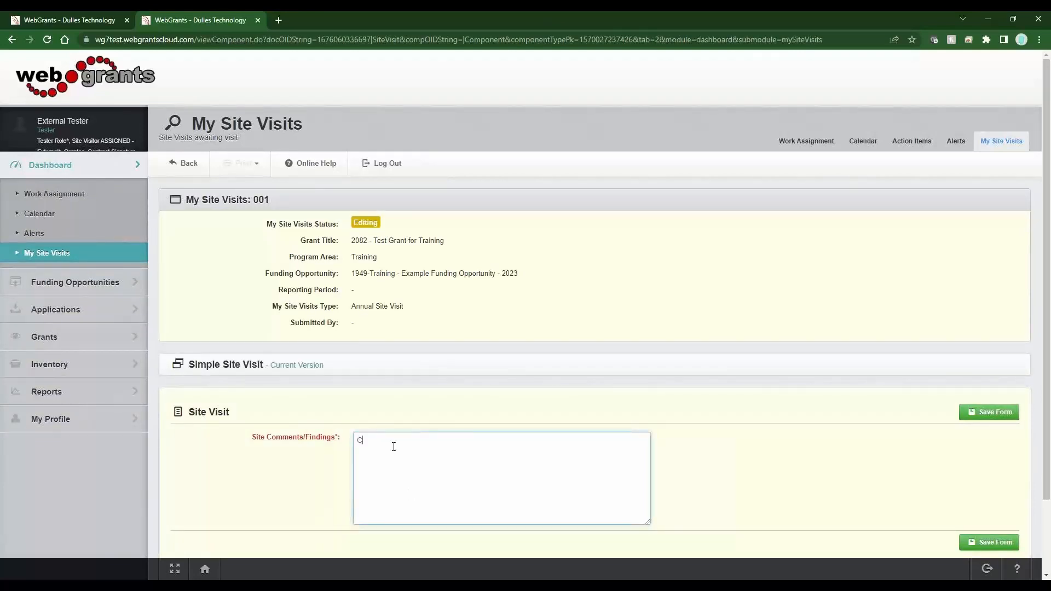
pyautogui.write('Comments')
pyautogui.click(980, 415)
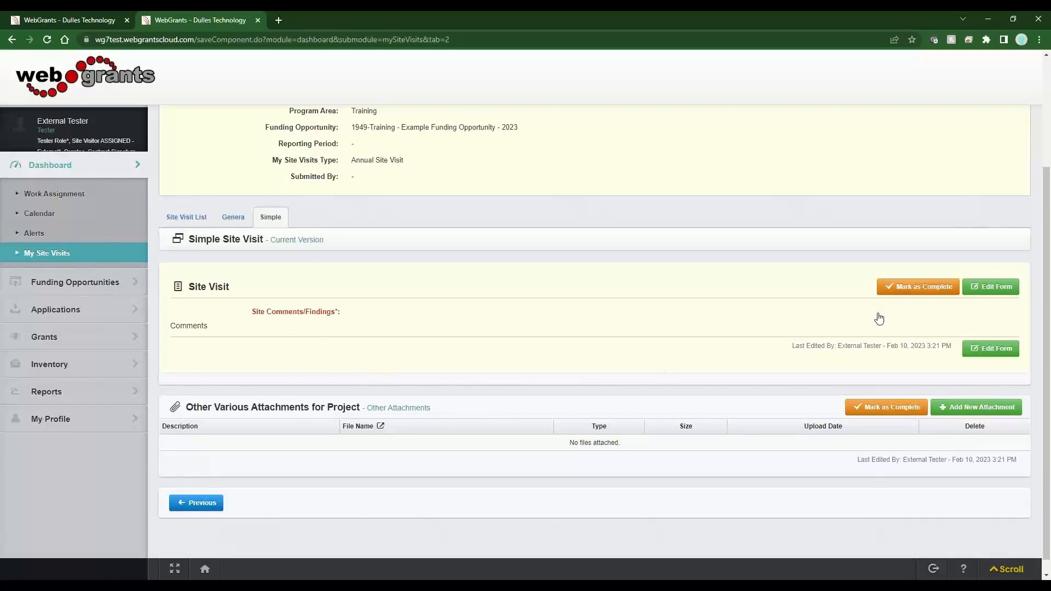
# Mark the Simple Site Visit form complete and submit the site visit for review, confirming the submission
pyautogui.click(914, 290)
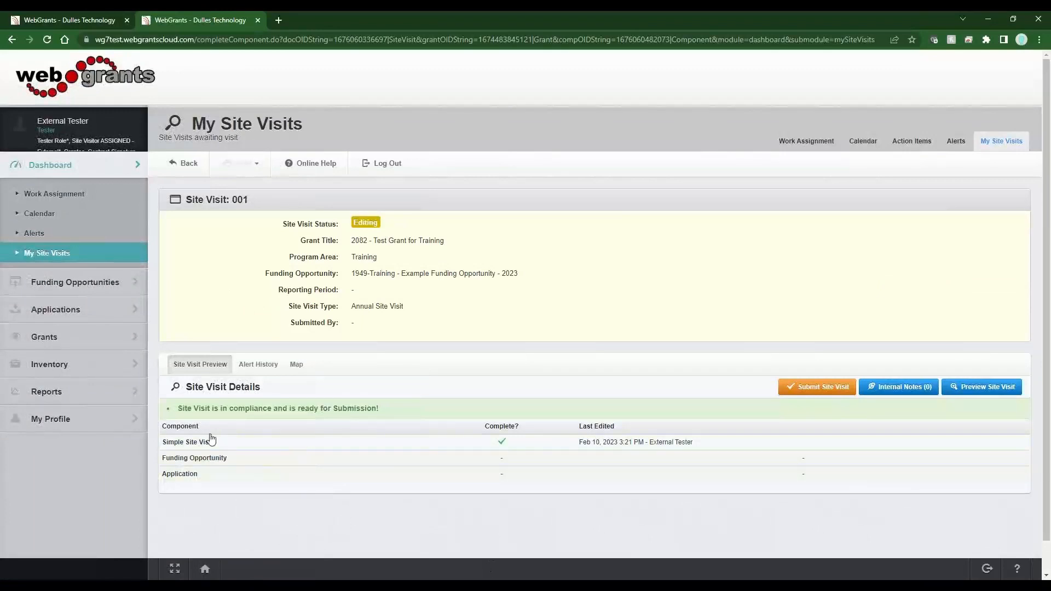
pyautogui.click(836, 387)
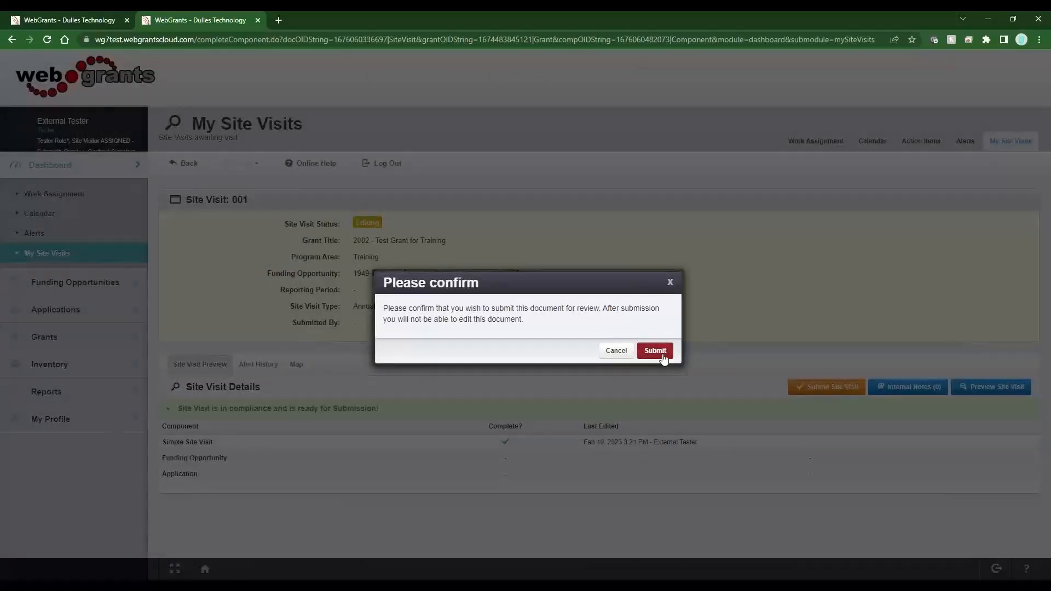
pyautogui.click(655, 351)
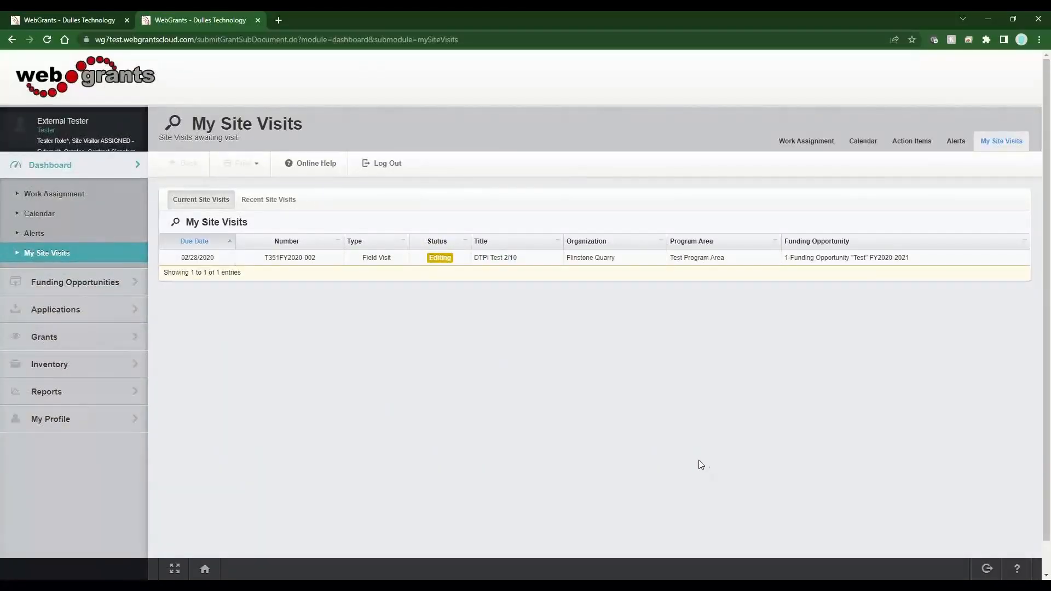
# Log out, sign in as the client administrator, and open the submitted site visit from the Document Approval inbox
pyautogui.click(400, 162)
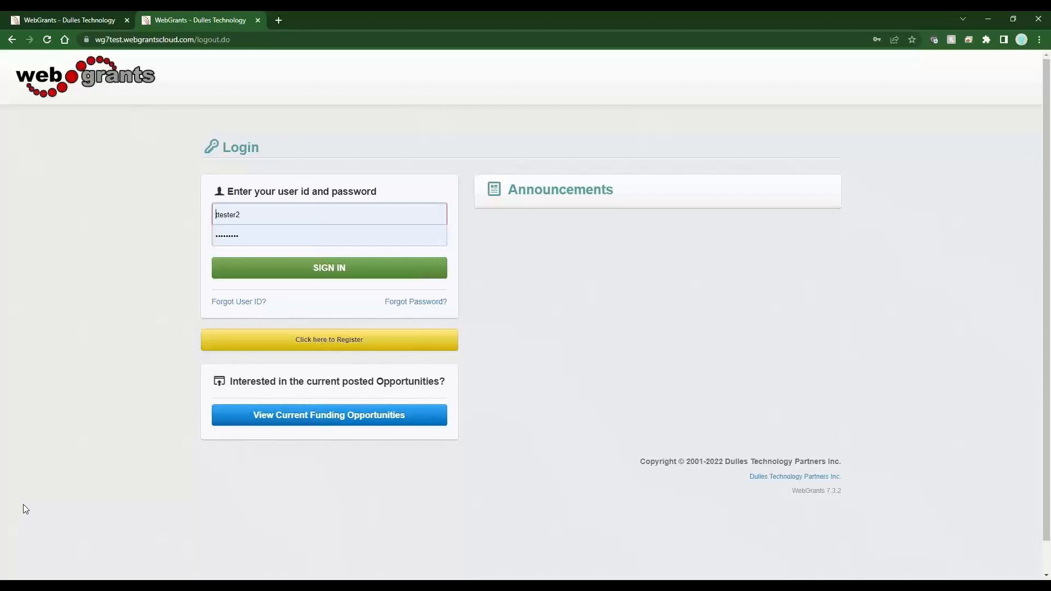
pyautogui.click(324, 271)
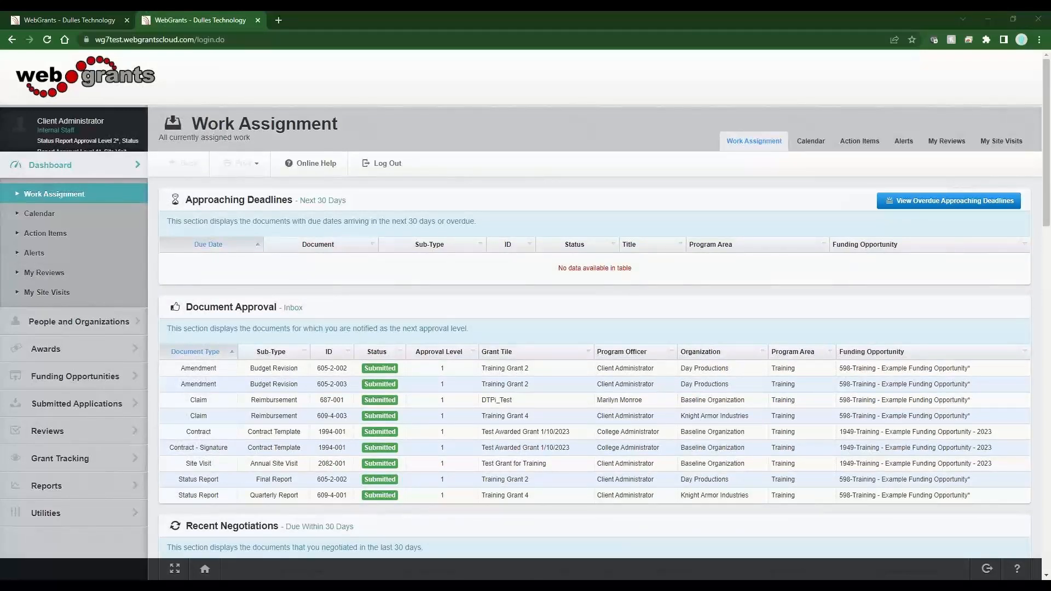
pyautogui.click(333, 464)
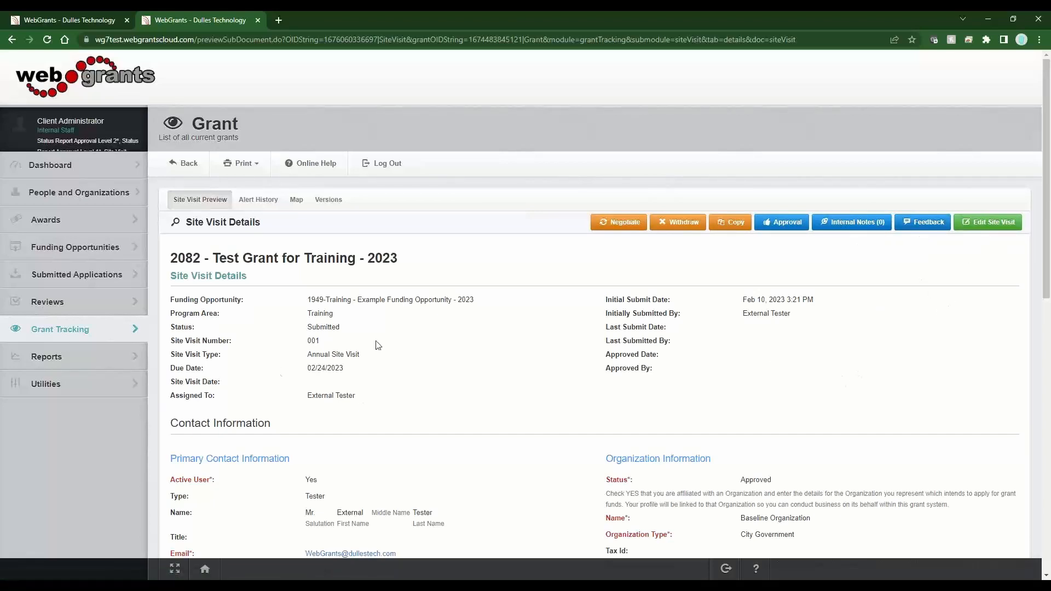
# Review the submitted site visit's details, status and Simple Site Visit comments
pyautogui.moveTo(340, 327); pyautogui.dragTo(307, 328)
pyautogui.click(340, 326)
pyautogui.moveTo(338, 328); pyautogui.dragTo(306, 328)
pyautogui.scroll(-5, 388, 436)
pyautogui.scroll(-5, 388, 437)
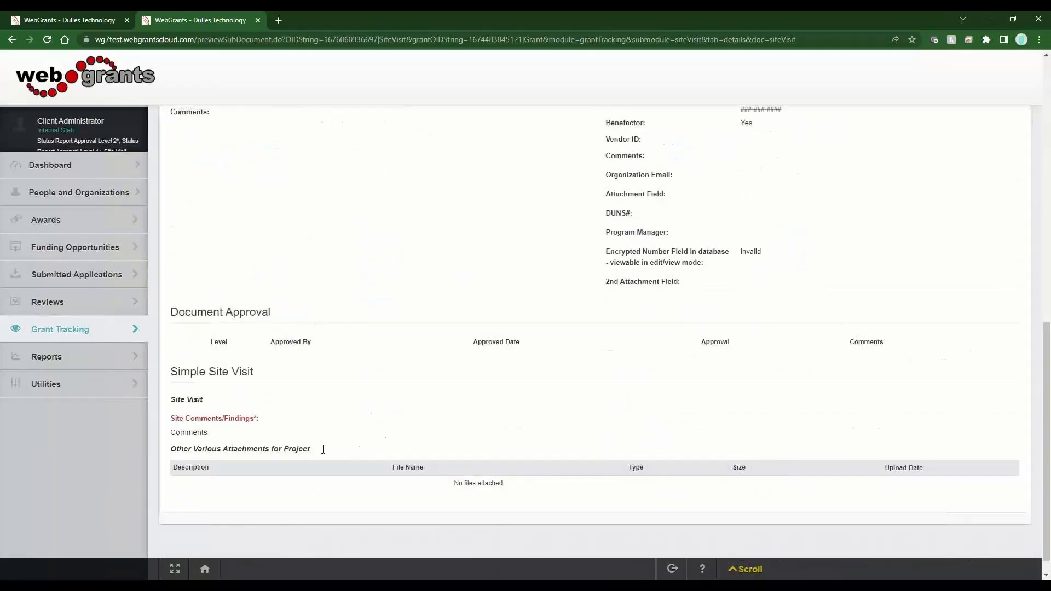
pyautogui.moveTo(217, 436); pyautogui.dragTo(176, 438)
pyautogui.moveTo(255, 419); pyautogui.dragTo(224, 419)
pyautogui.click(229, 439)
pyautogui.scroll(8, 379, 440)
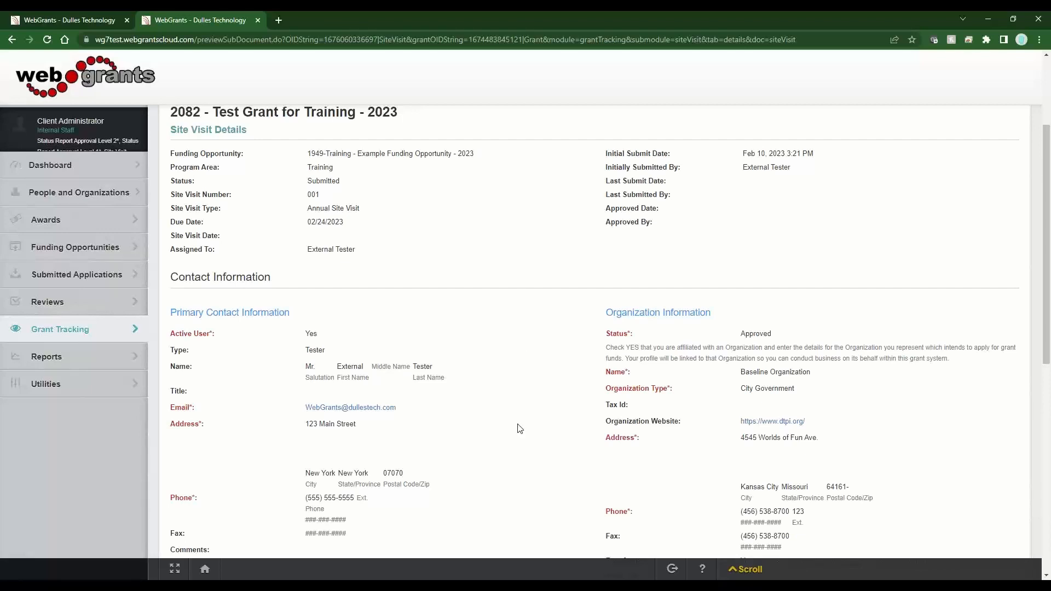
pyautogui.scroll(-10, 520, 429)
pyautogui.scroll(13, 520, 429)
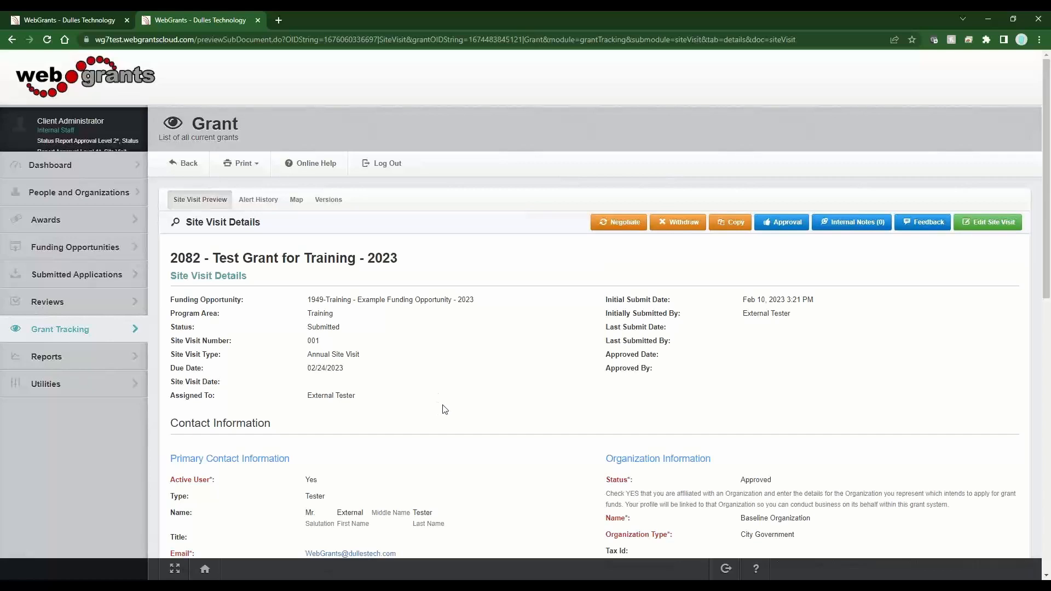
pyautogui.scroll(-15, 444, 409)
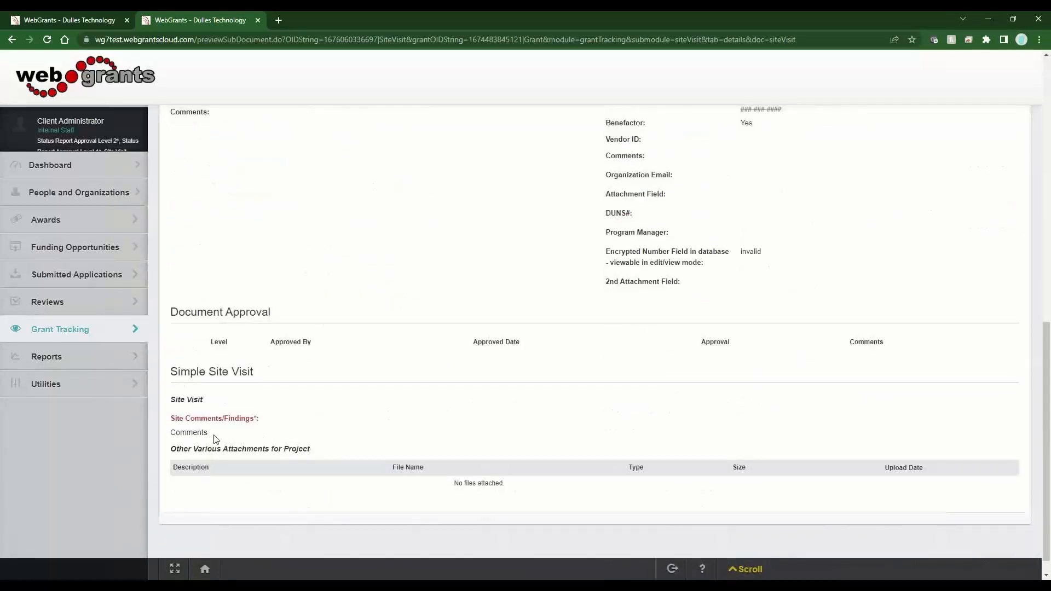
pyautogui.moveTo(215, 439); pyautogui.dragTo(172, 436)
pyautogui.scroll(15, 367, 461)
# Open the Negotiate dialog, tick Simple Site Visit as the section to unlock, and close it without saving
pyautogui.click(615, 223)
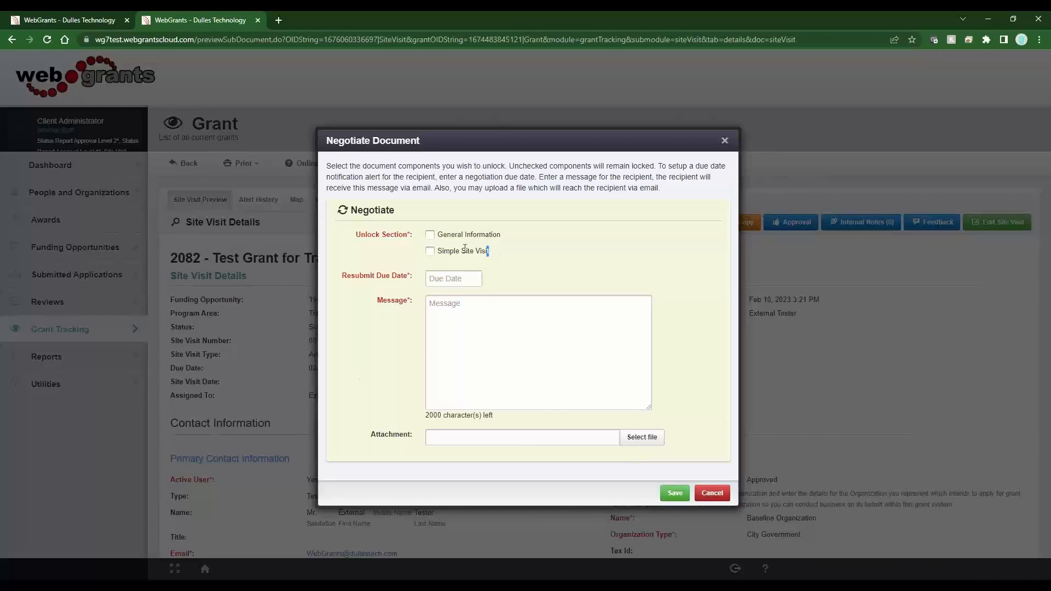
pyautogui.moveTo(495, 252); pyautogui.dragTo(428, 253)
pyautogui.click(430, 252)
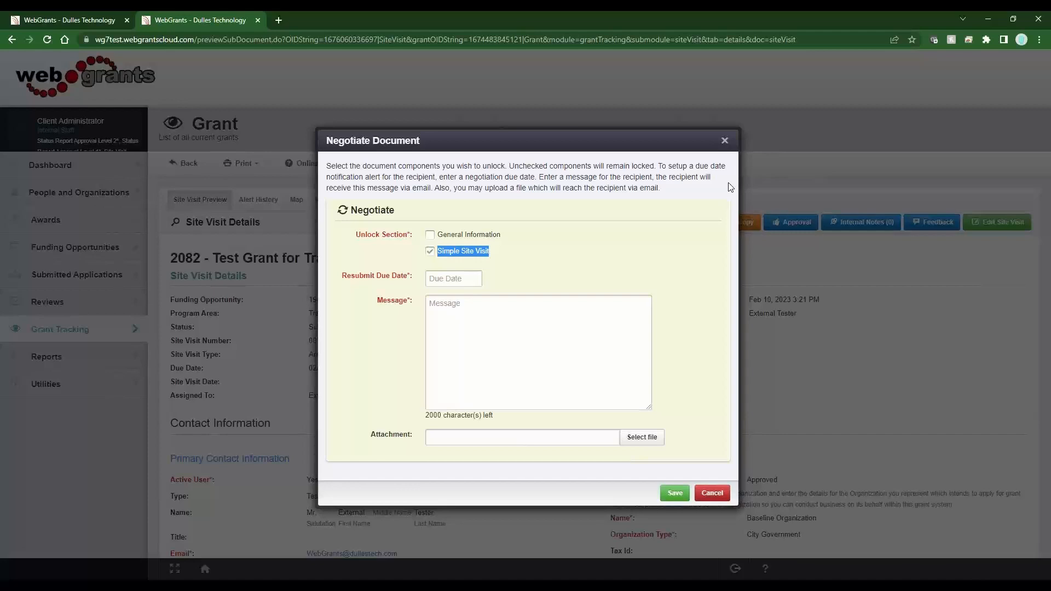
pyautogui.click(725, 142)
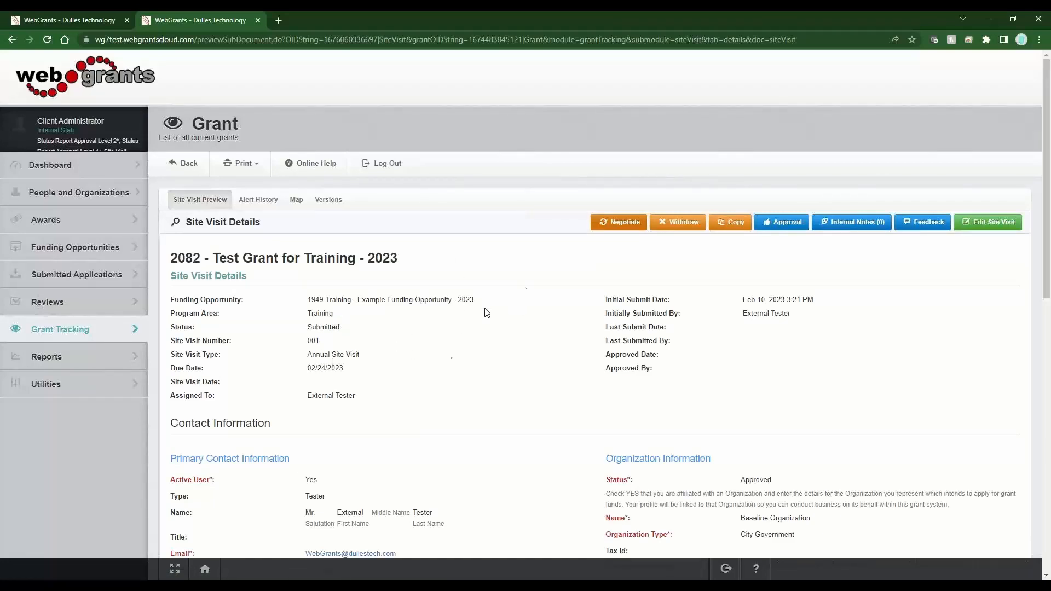
# Open the site visit's approval form and set the level 1 approval to Approved
pyautogui.click(787, 225)
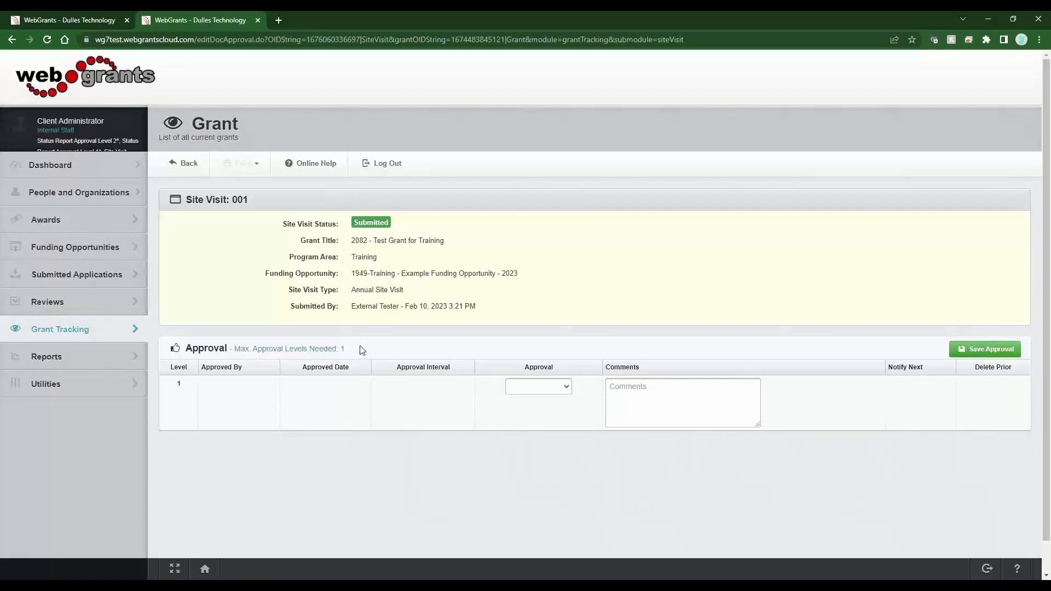
pyautogui.moveTo(361, 349); pyautogui.dragTo(224, 349)
pyautogui.click(414, 356)
pyautogui.moveTo(934, 375); pyautogui.dragTo(890, 371)
pyautogui.click(695, 323)
pyautogui.moveTo(925, 367); pyautogui.dragTo(890, 367)
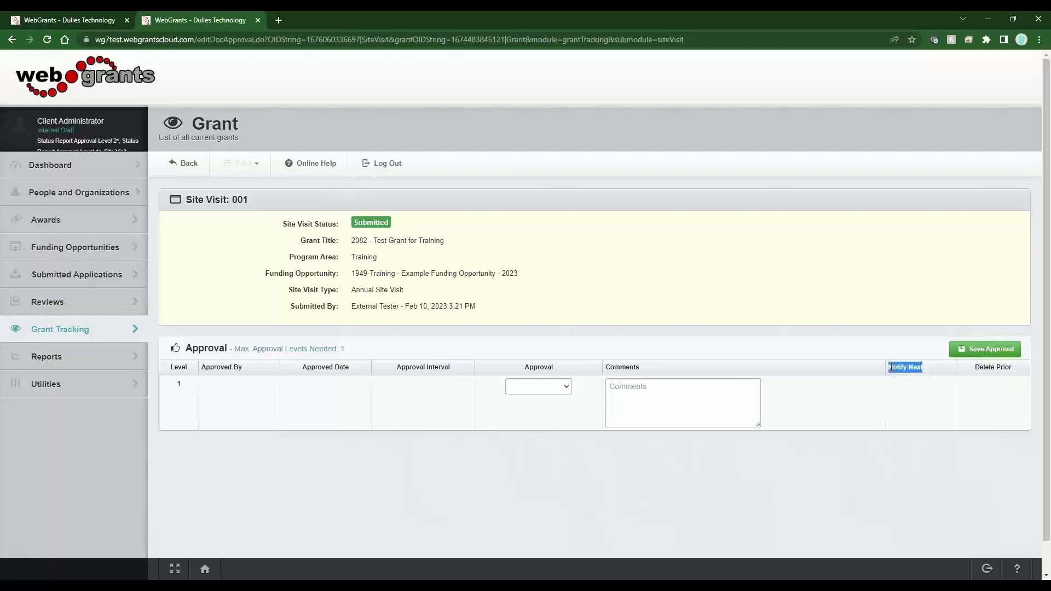
pyautogui.click(923, 373)
pyautogui.click(523, 388)
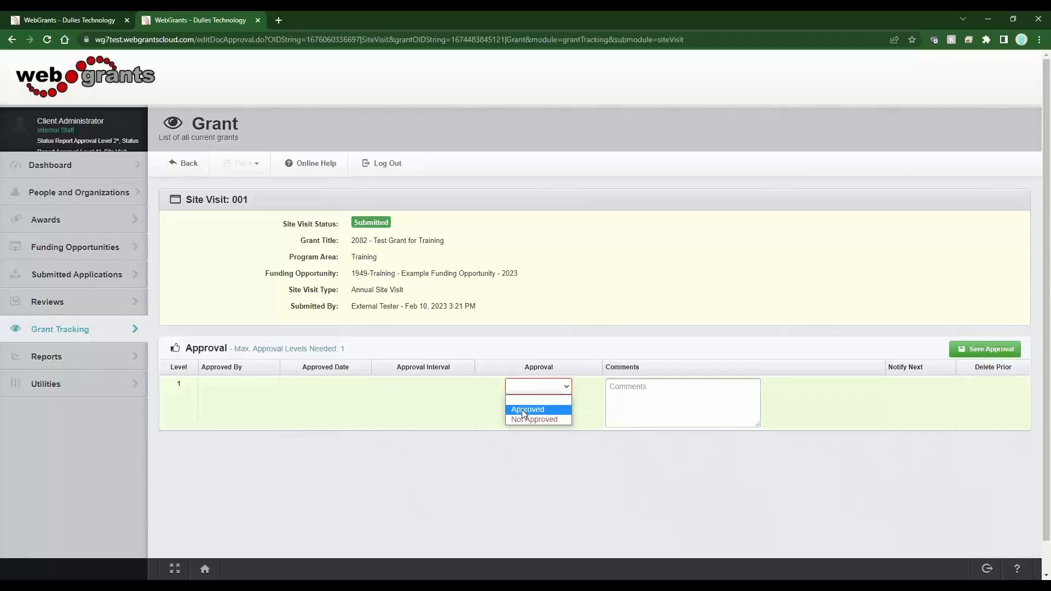
pyautogui.click(521, 410)
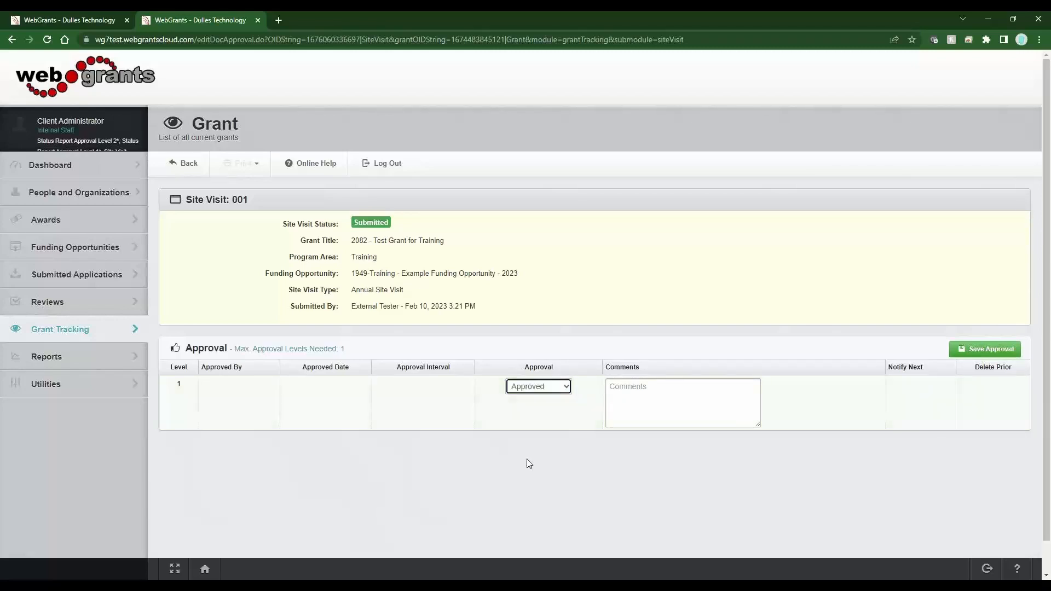
# Enter "Level1 approval notes" as the approval comments and save the approval
pyautogui.click(673, 420)
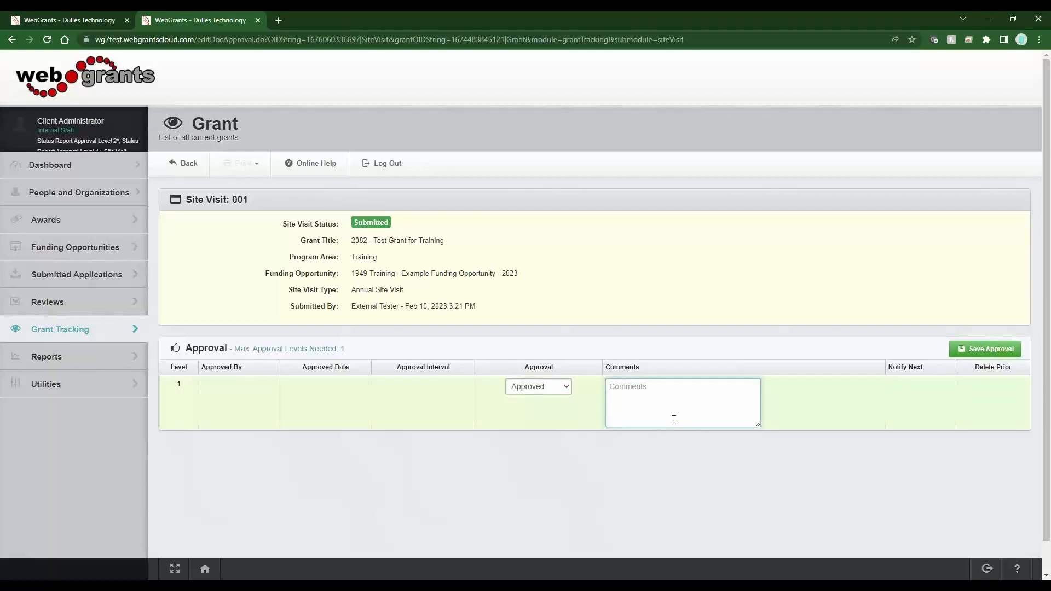
pyautogui.write('Level1 approval notes')
pyautogui.click(971, 350)
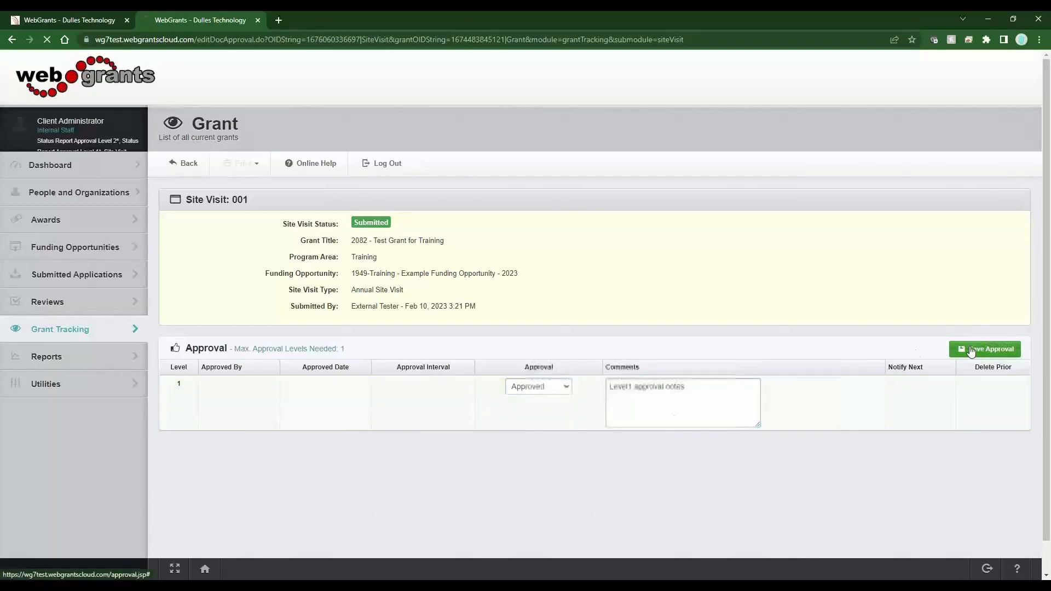
# Review the approved site visit's status, submission and approval dates, and its Document Approval record
pyautogui.moveTo(340, 328); pyautogui.dragTo(307, 328)
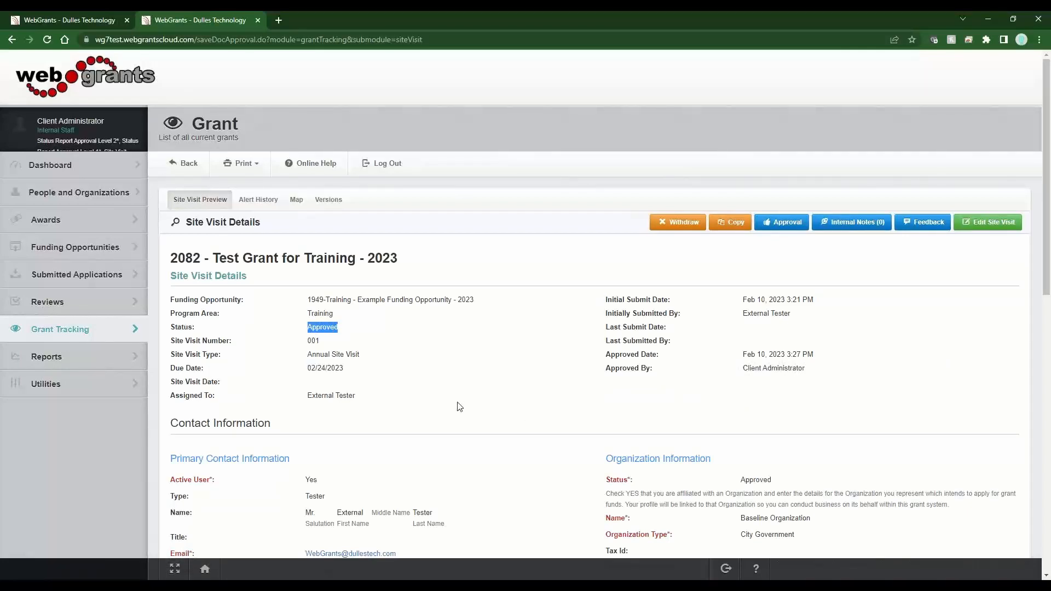
pyautogui.moveTo(657, 368); pyautogui.dragTo(604, 356)
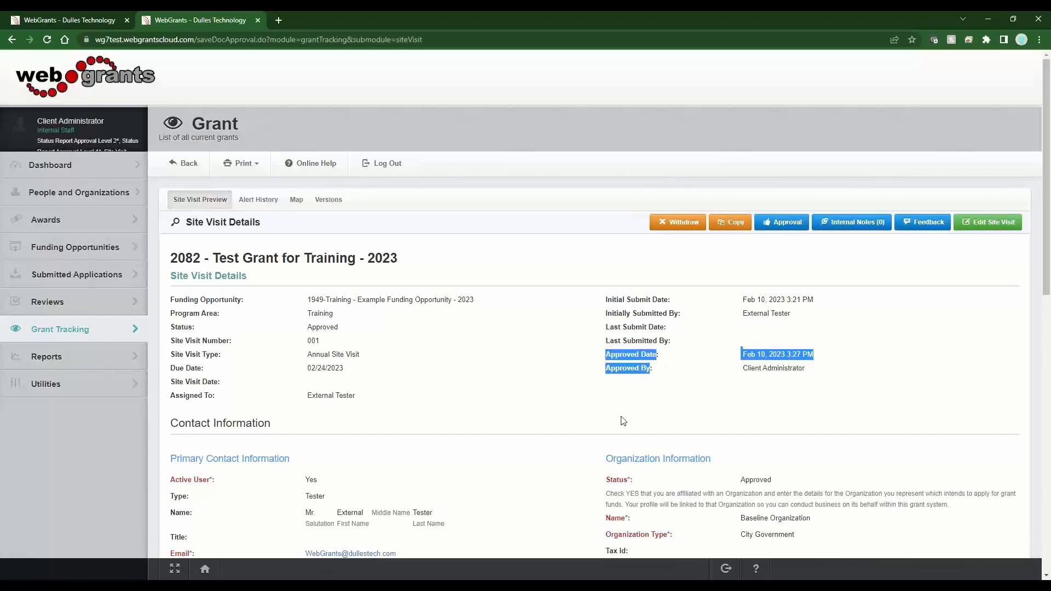
pyautogui.moveTo(669, 341); pyautogui.dragTo(606, 329)
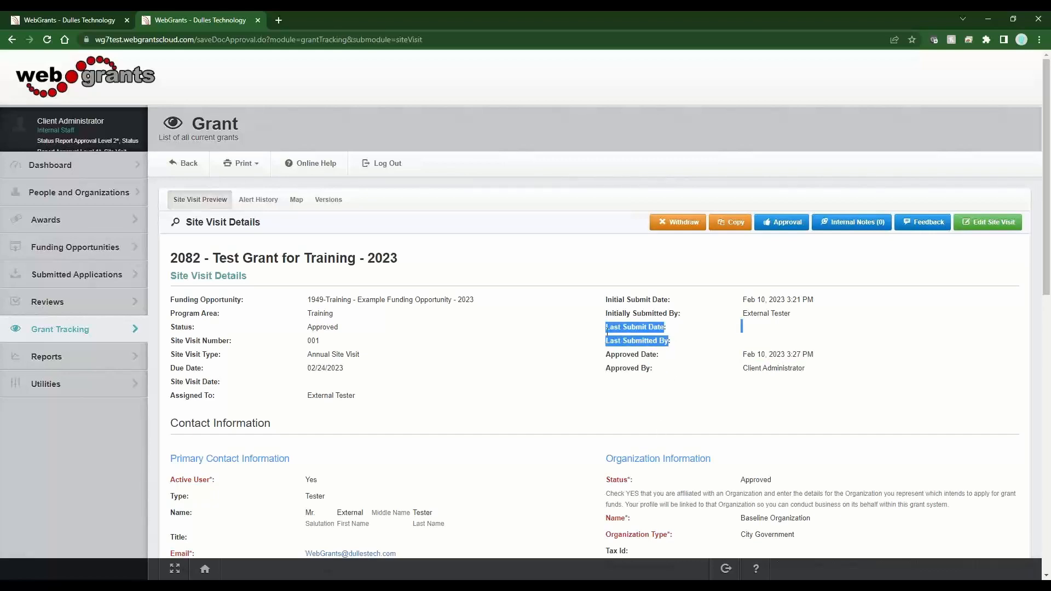
pyautogui.click(694, 343)
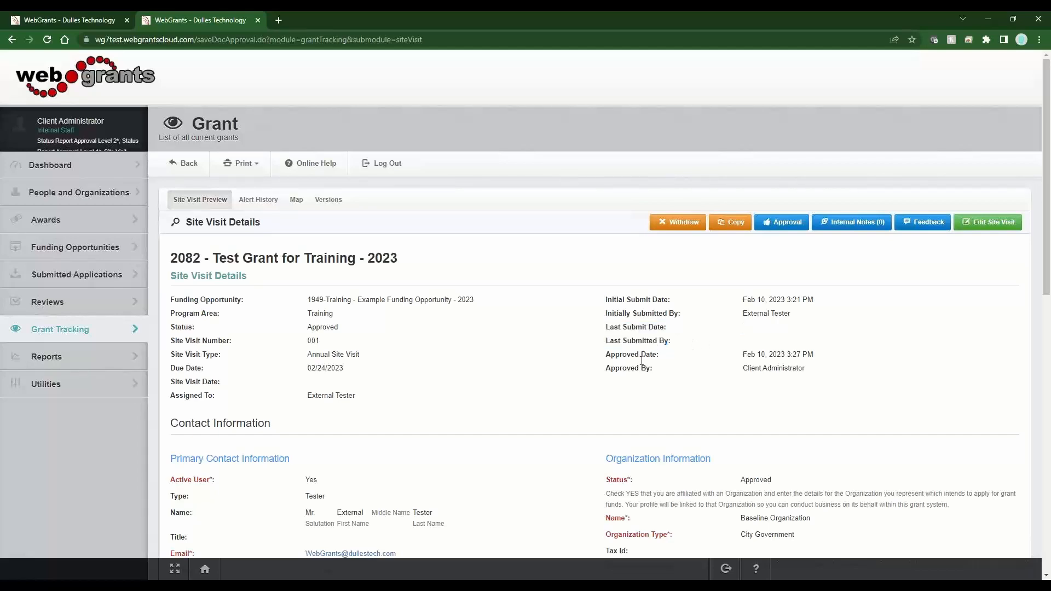
pyautogui.moveTo(605, 300); pyautogui.dragTo(685, 316)
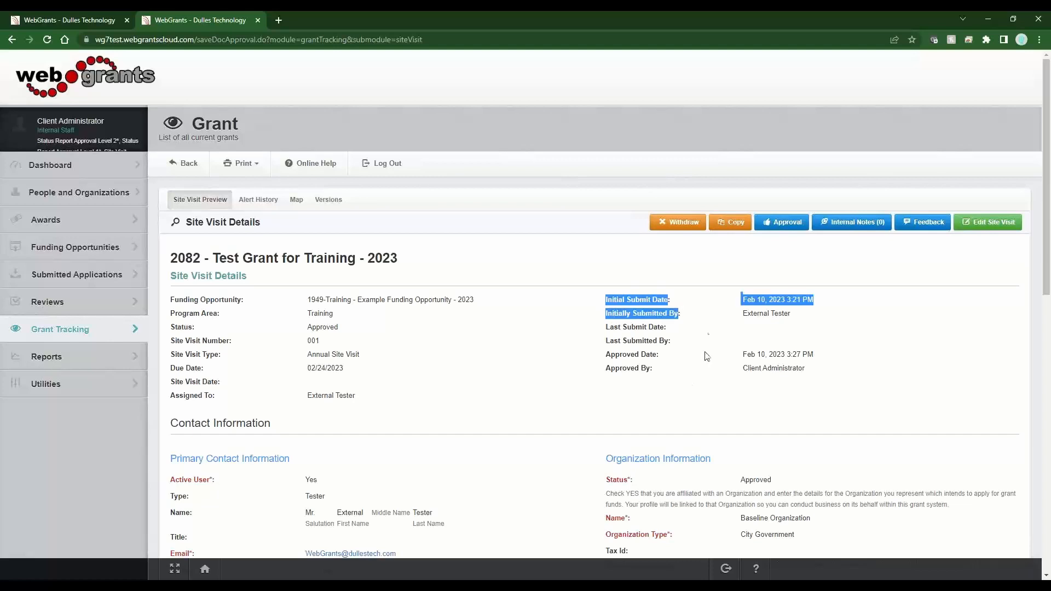
pyautogui.moveTo(809, 316); pyautogui.dragTo(743, 314)
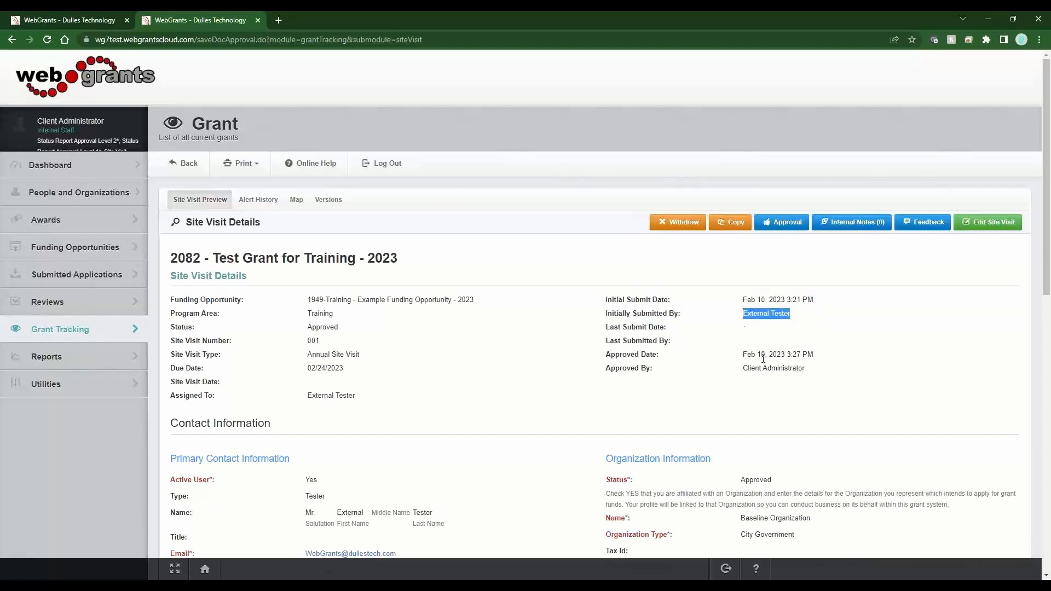
pyautogui.moveTo(807, 301); pyautogui.dragTo(742, 301)
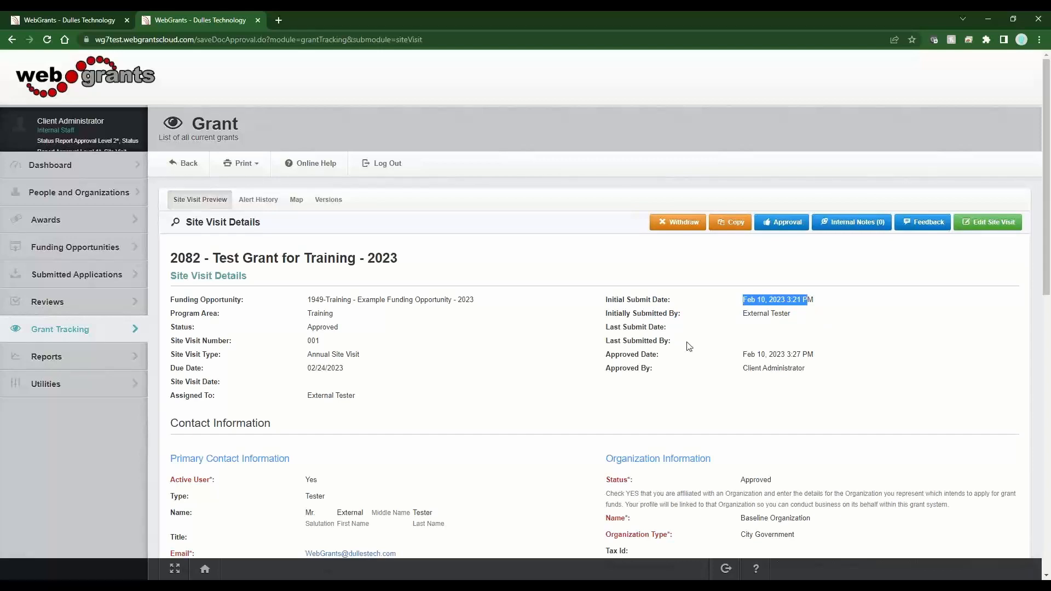
pyautogui.moveTo(684, 343); pyautogui.dragTo(605, 327)
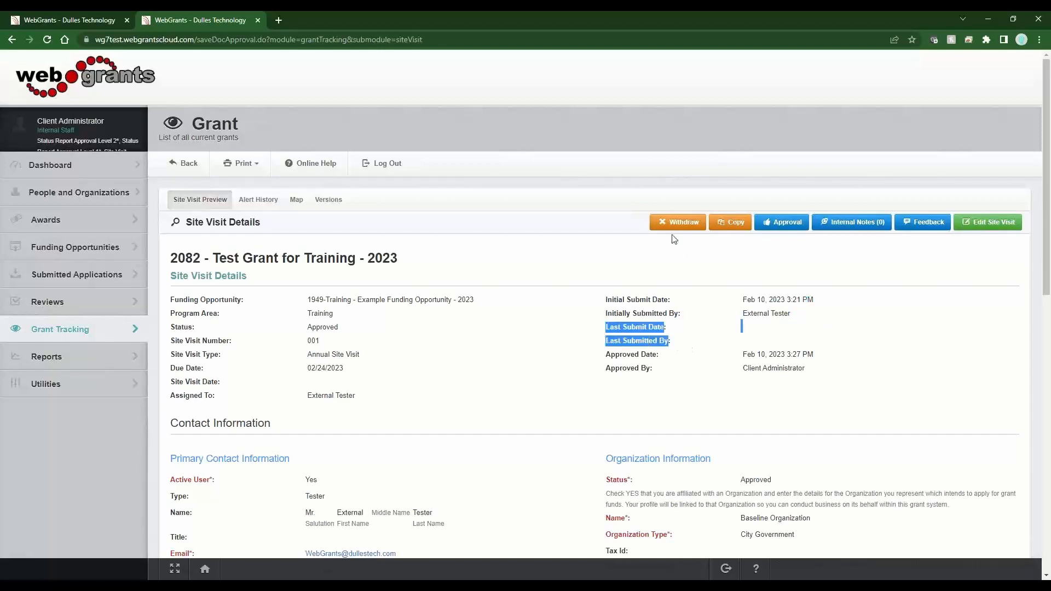
pyautogui.click(684, 346)
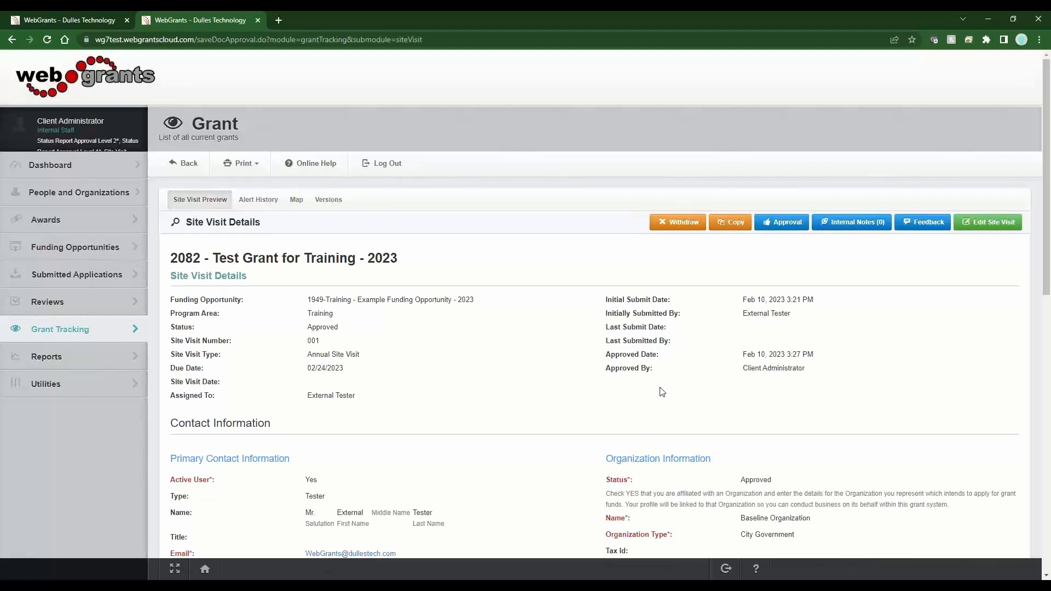
pyautogui.moveTo(623, 354); pyautogui.dragTo(654, 390)
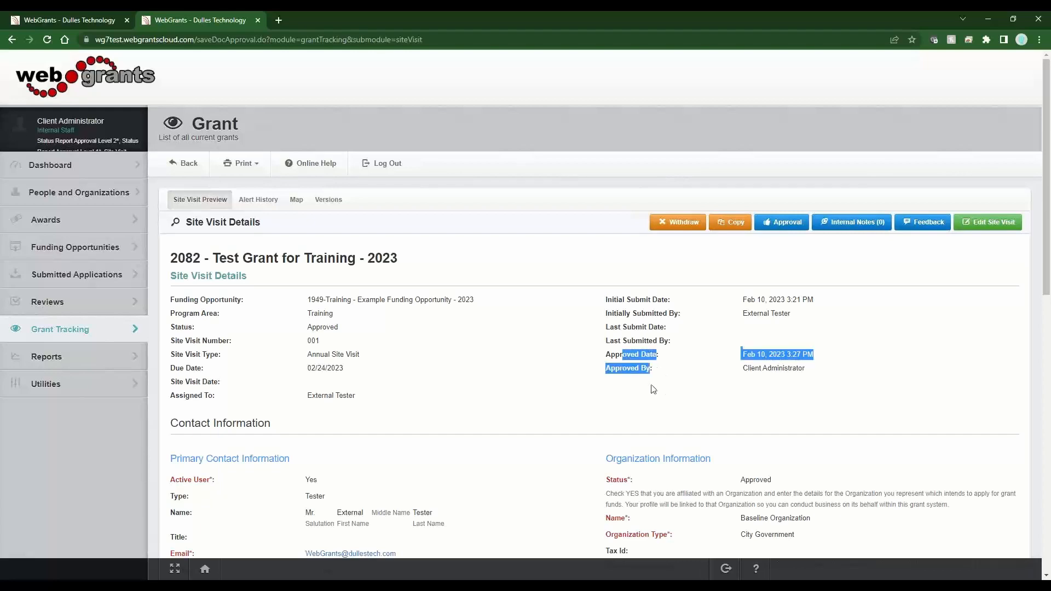
pyautogui.click(541, 382)
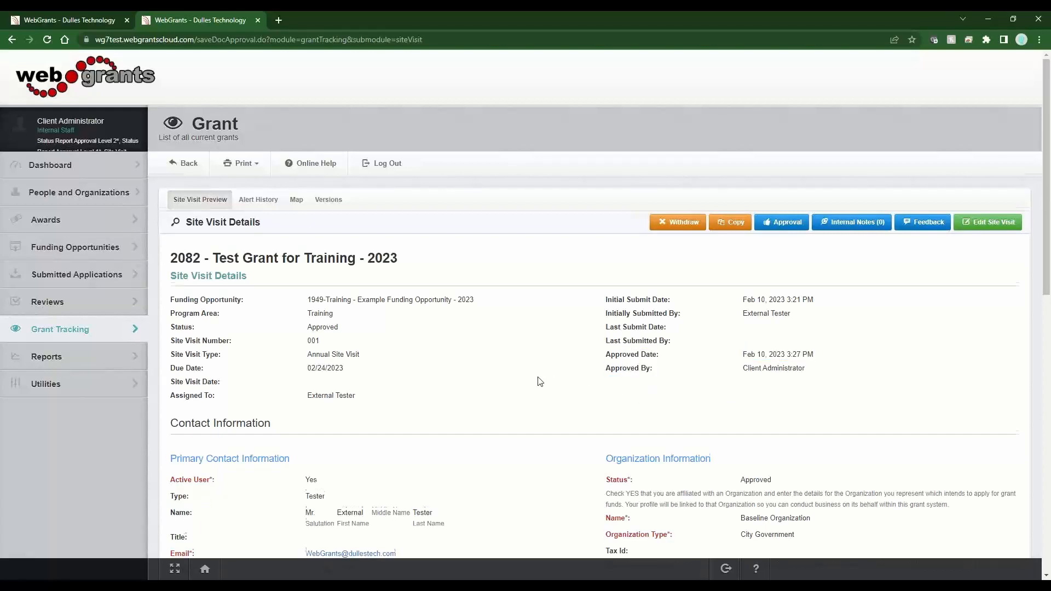
pyautogui.scroll(-10, 540, 381)
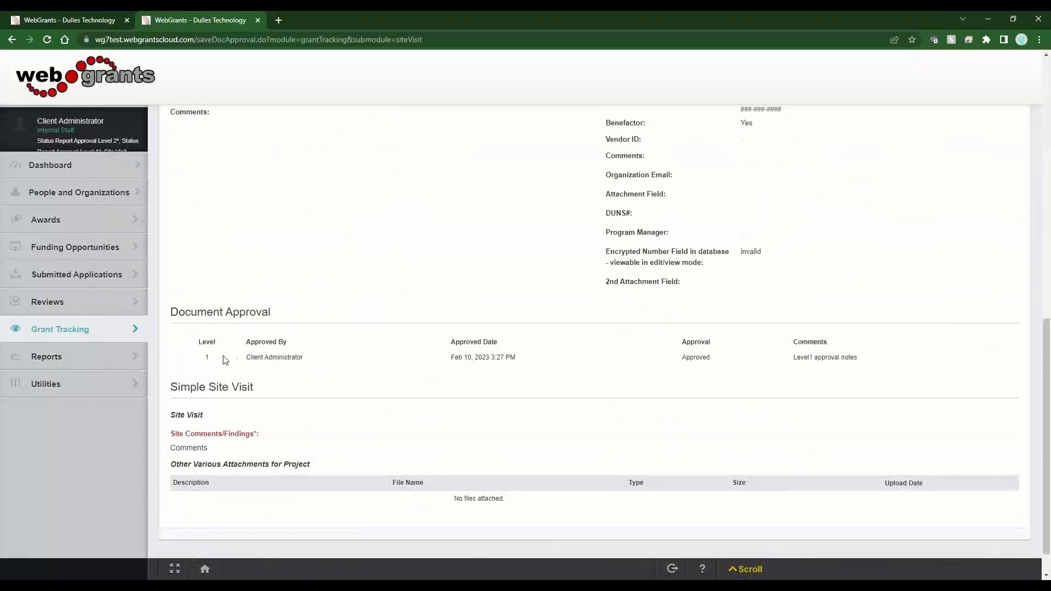
pyautogui.moveTo(224, 359); pyautogui.dragTo(881, 361)
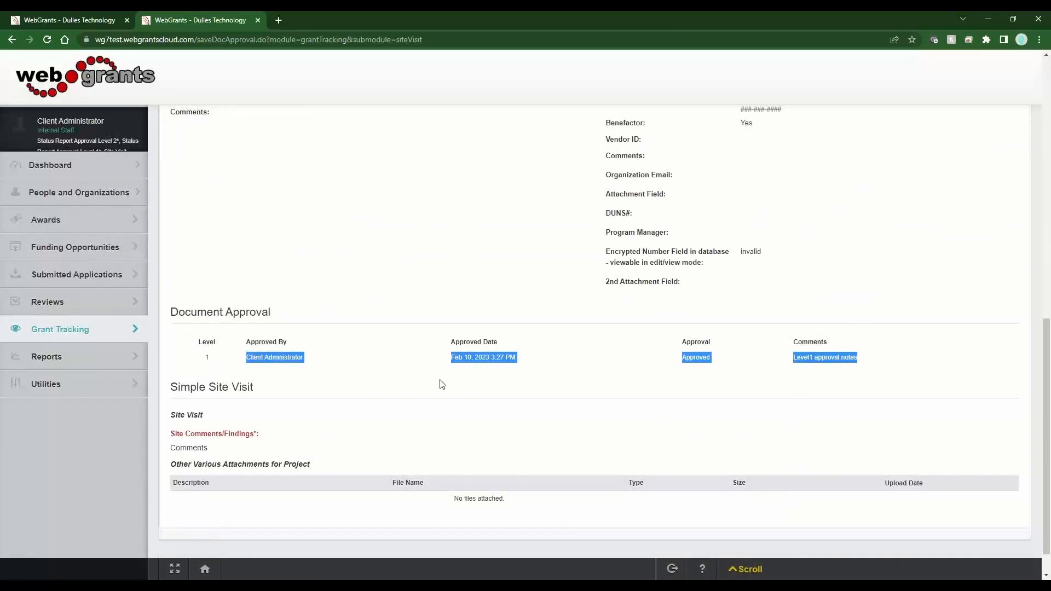
pyautogui.scroll(10, 442, 384)
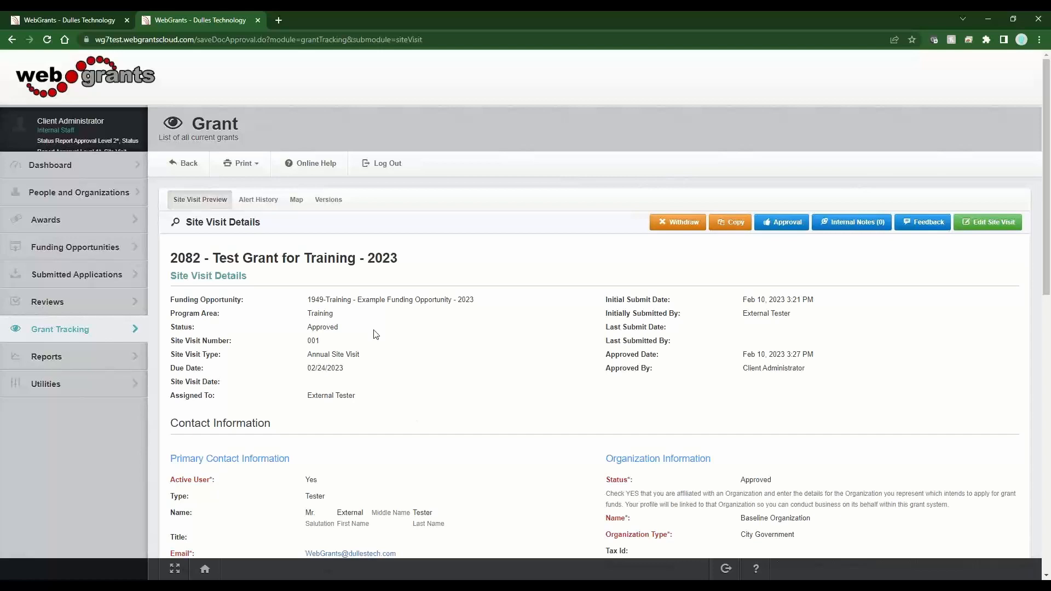
pyautogui.moveTo(307, 300); pyautogui.dragTo(474, 300)
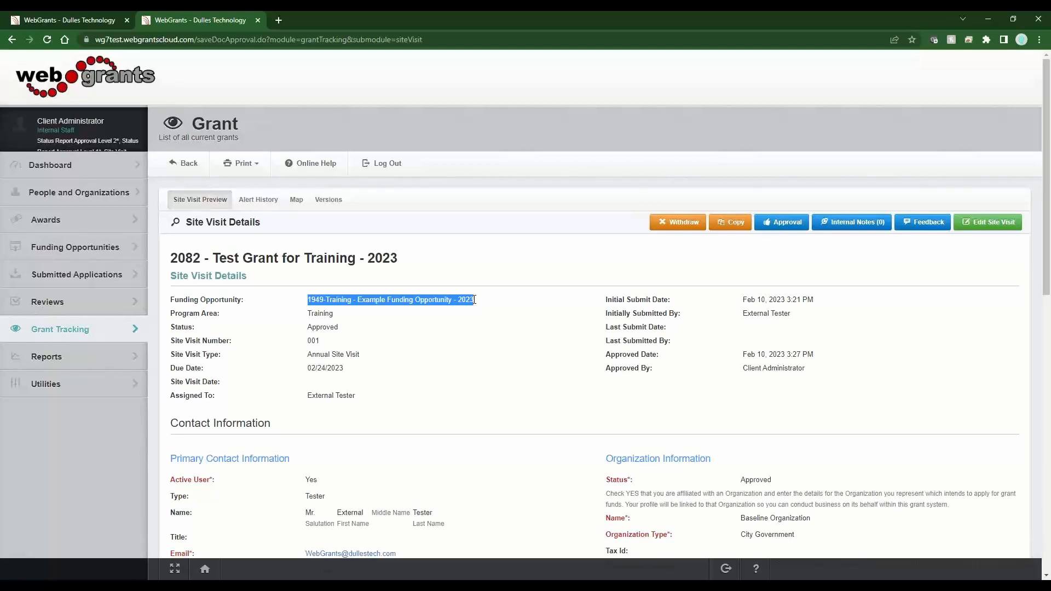
pyautogui.moveTo(474, 299); pyautogui.dragTo(457, 299)
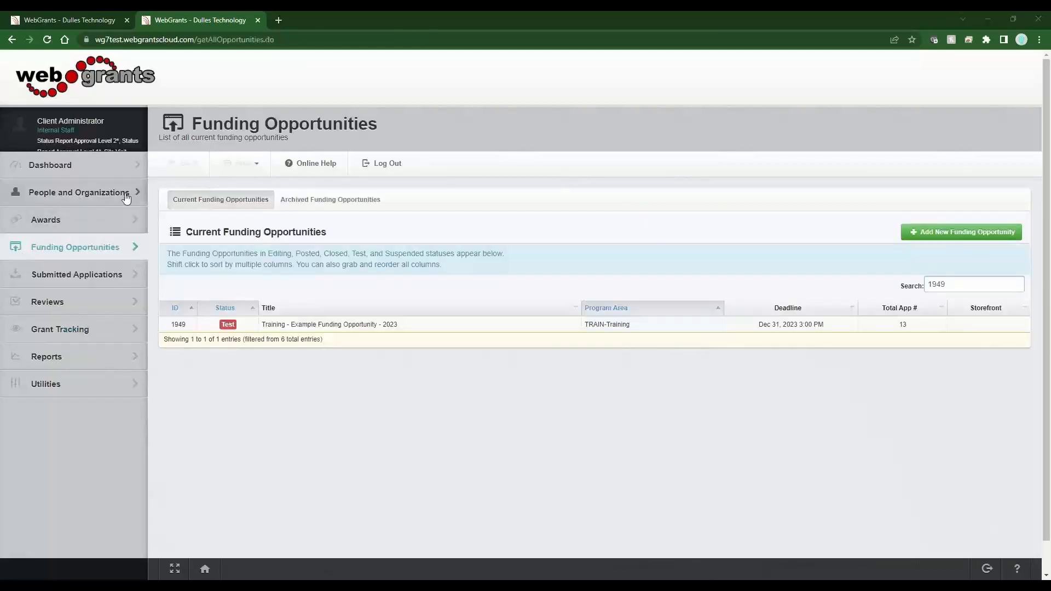
# Open the 1949 Training - Example Funding Opportunity - 2023 from the funding opportunities list
pyautogui.click(361, 325)
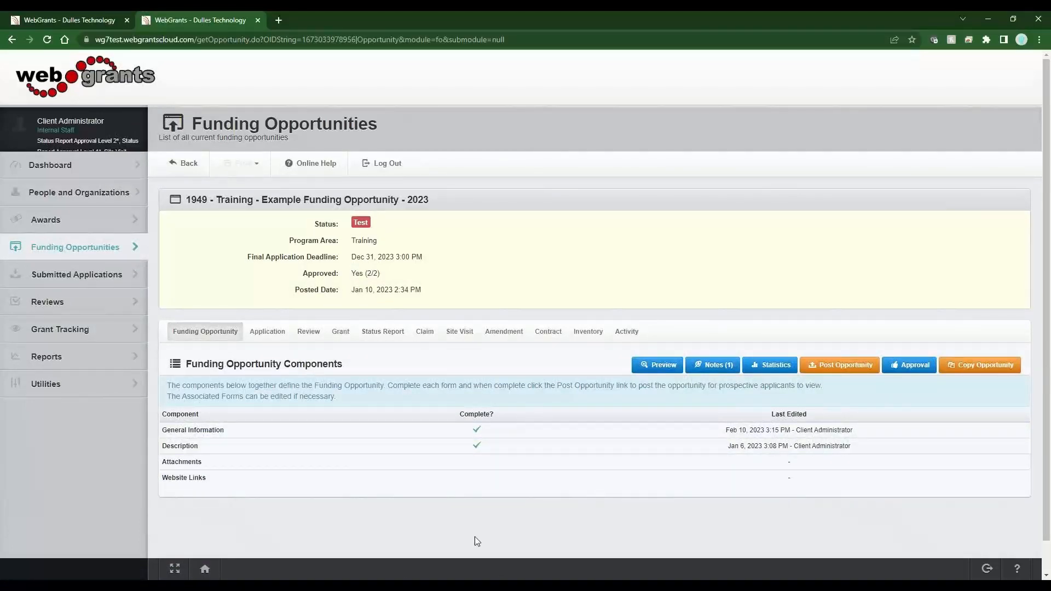
# Review the site visit forms set up for the funding opportunity
pyautogui.click(458, 334)
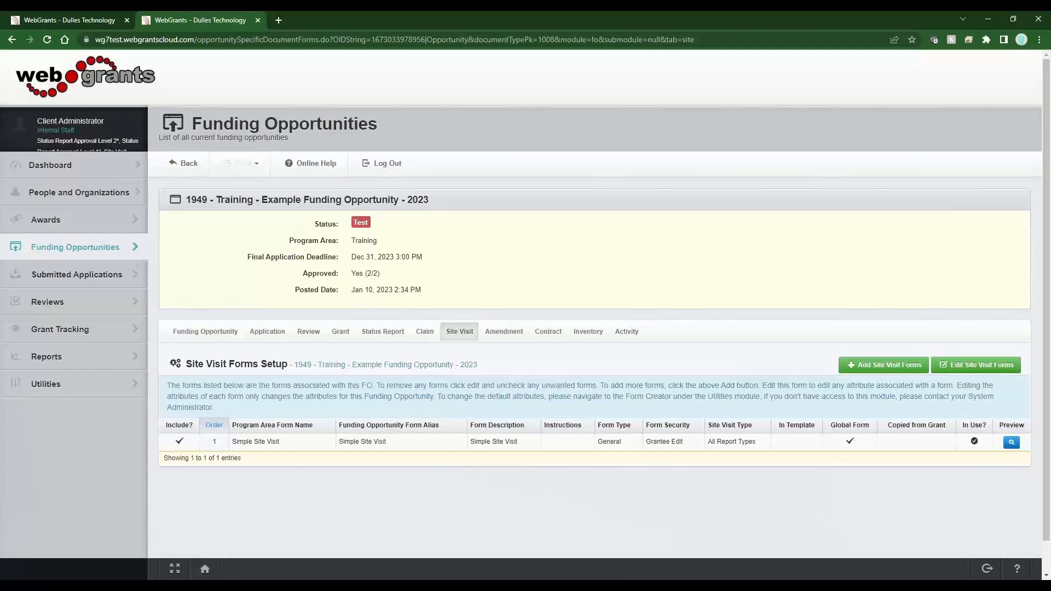
# Start adding a new site visit for Baseline Organization with a due date of 02/24/2023
pyautogui.click(93, 197)
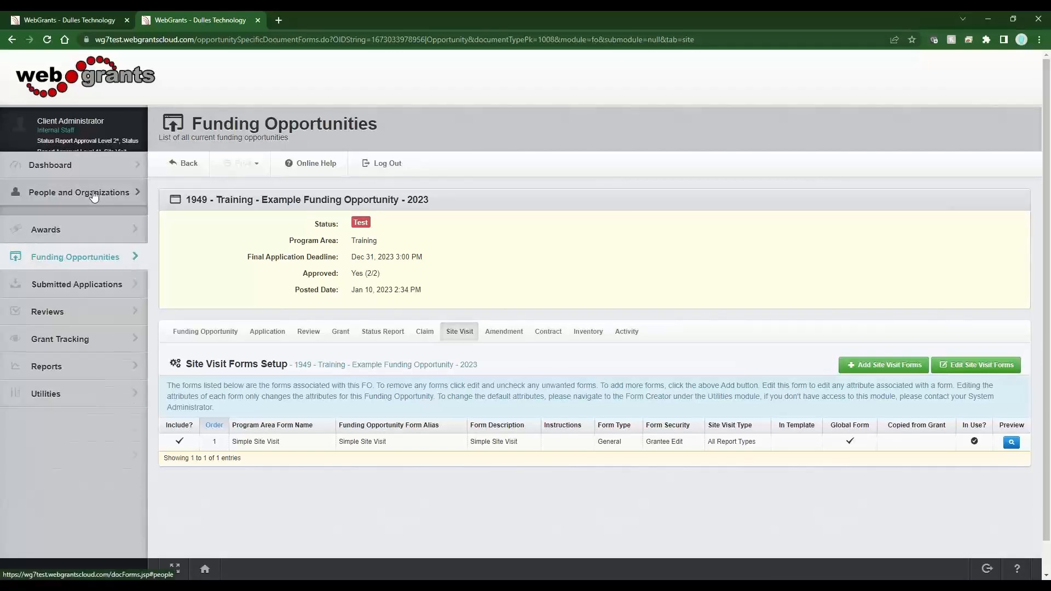
pyautogui.click(83, 243)
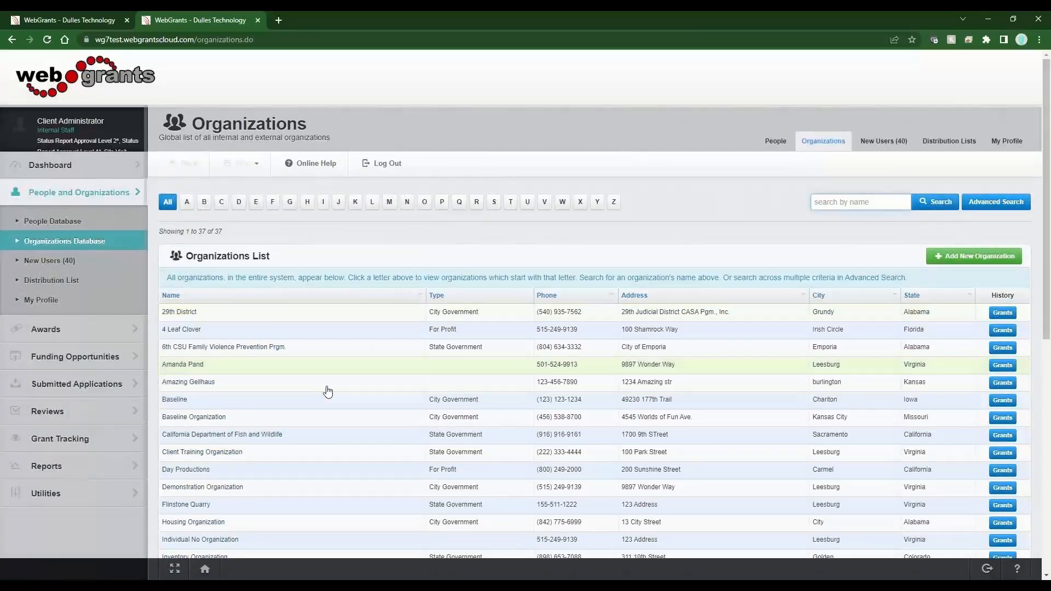
pyautogui.click(240, 422)
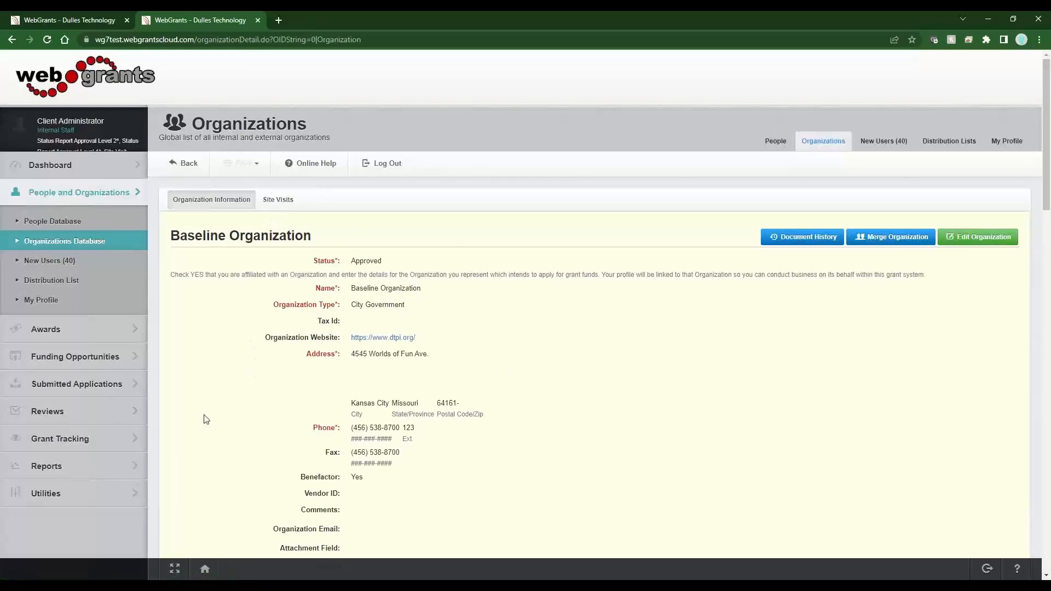
pyautogui.click(277, 200)
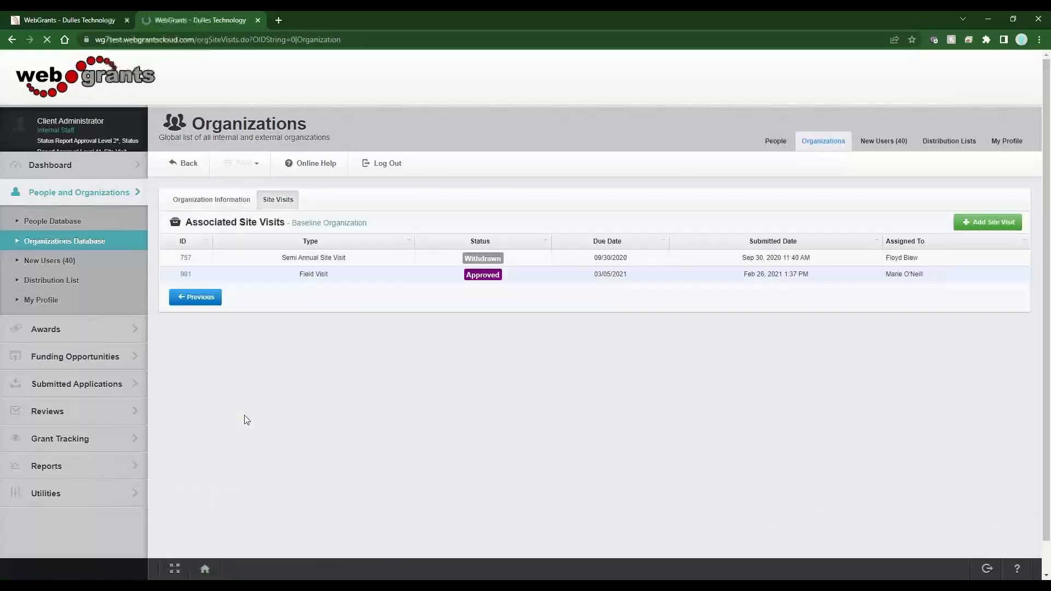
pyautogui.click(965, 220)
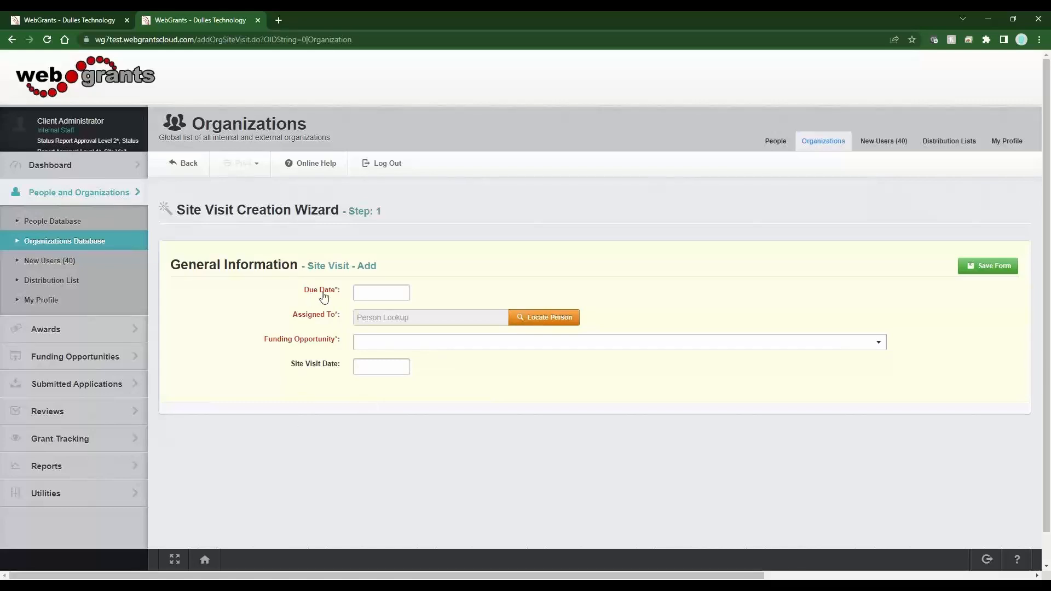
pyautogui.moveTo(381, 212); pyautogui.dragTo(351, 213)
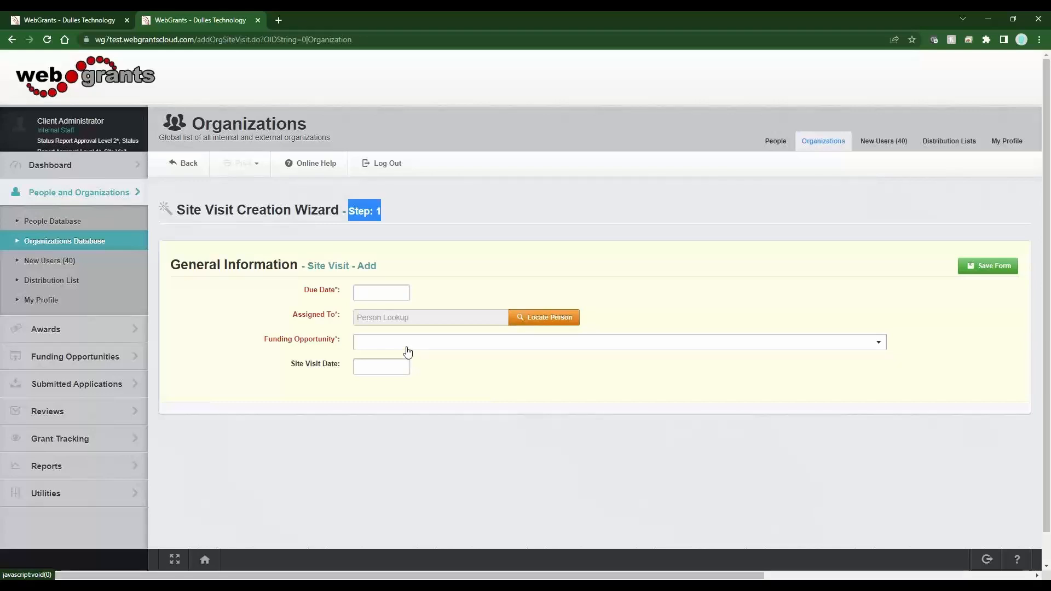
pyautogui.click(377, 293)
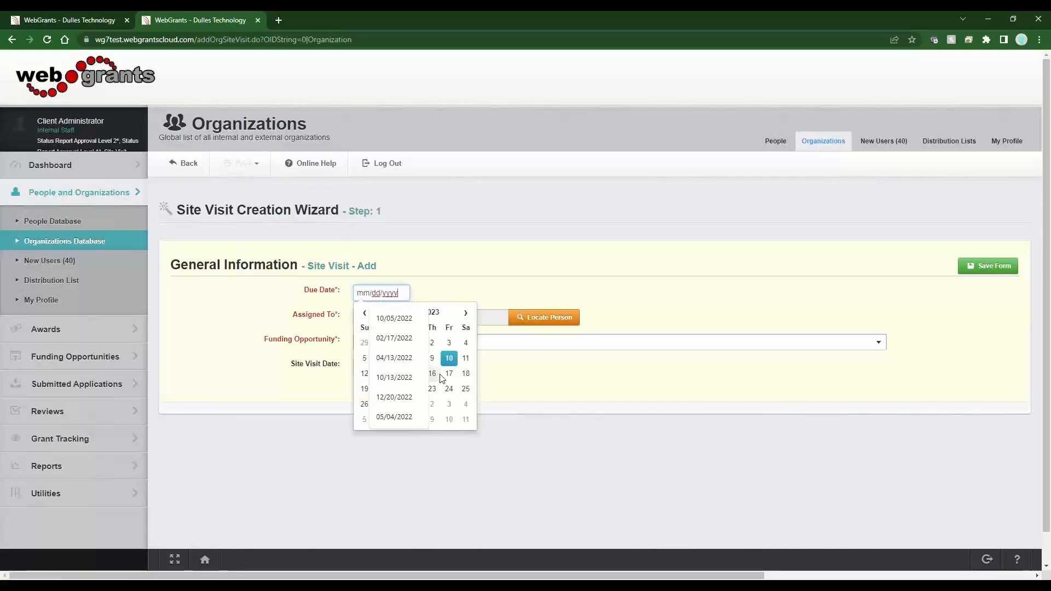
pyautogui.click(449, 388)
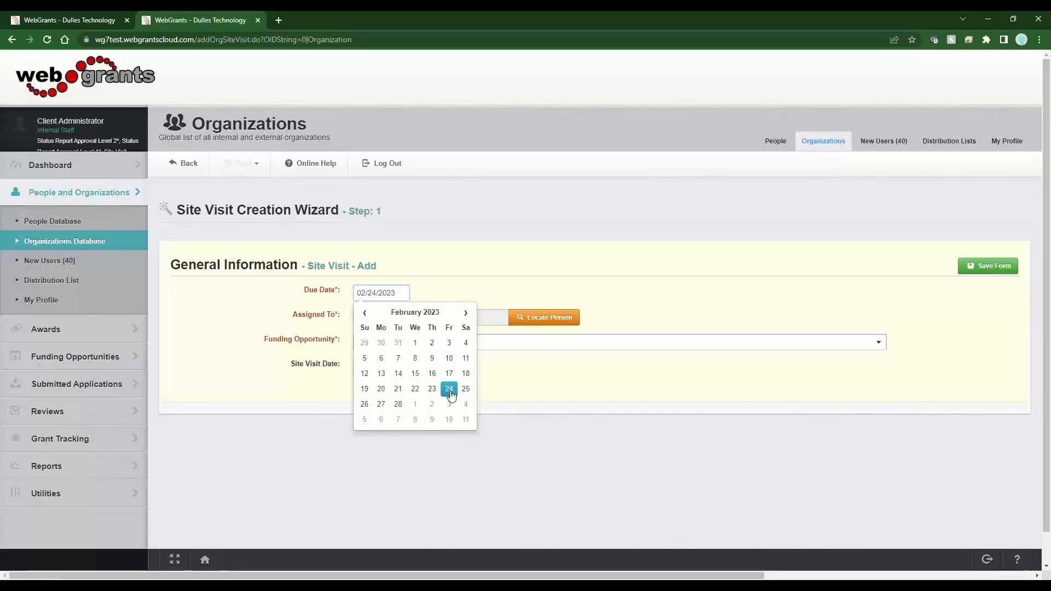
pyautogui.click(499, 284)
# Search people for 'external', assign the site visit to the external tester, and save the wizard's first step
pyautogui.click(519, 318)
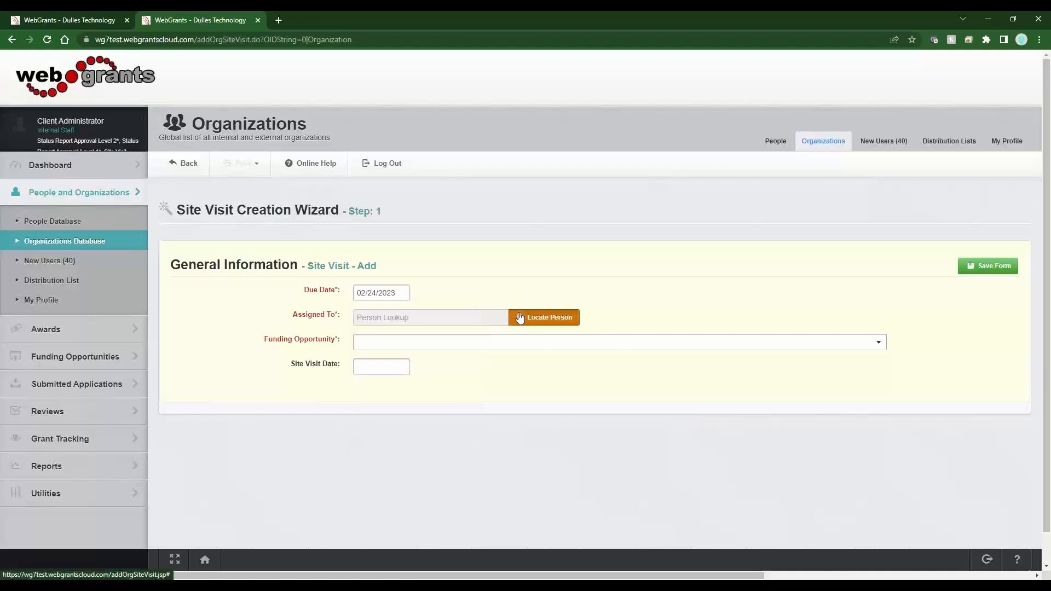
pyautogui.write('e')
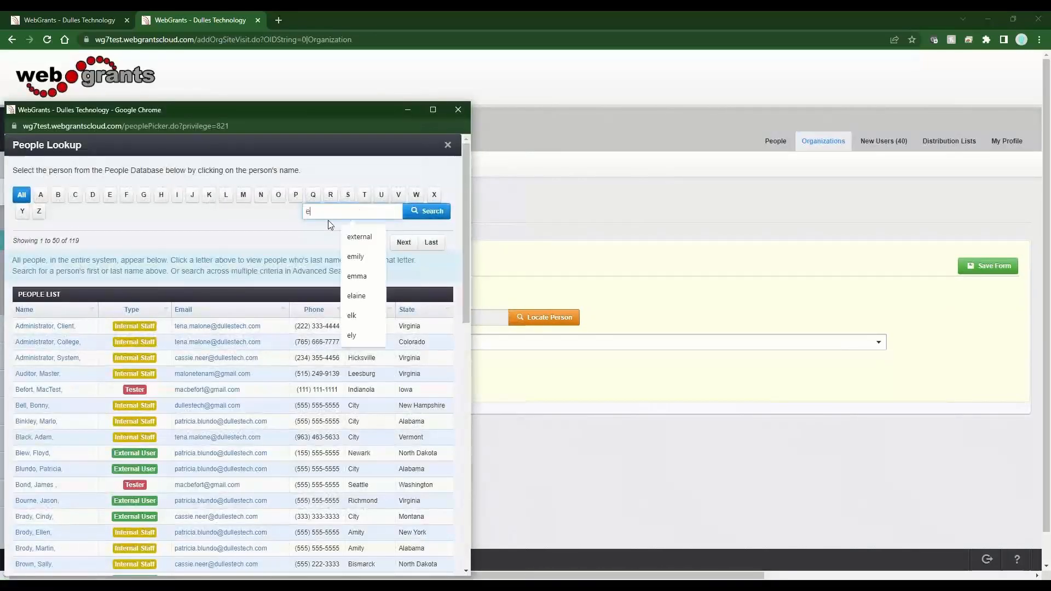
pyautogui.write('xternal')
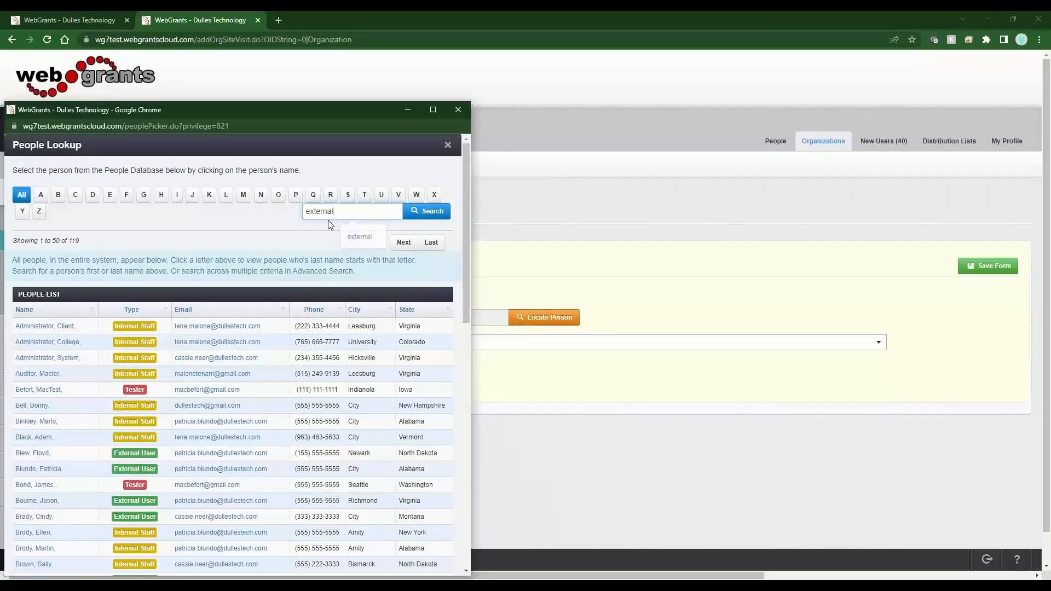
pyautogui.press('Return')
pyautogui.click(49, 458)
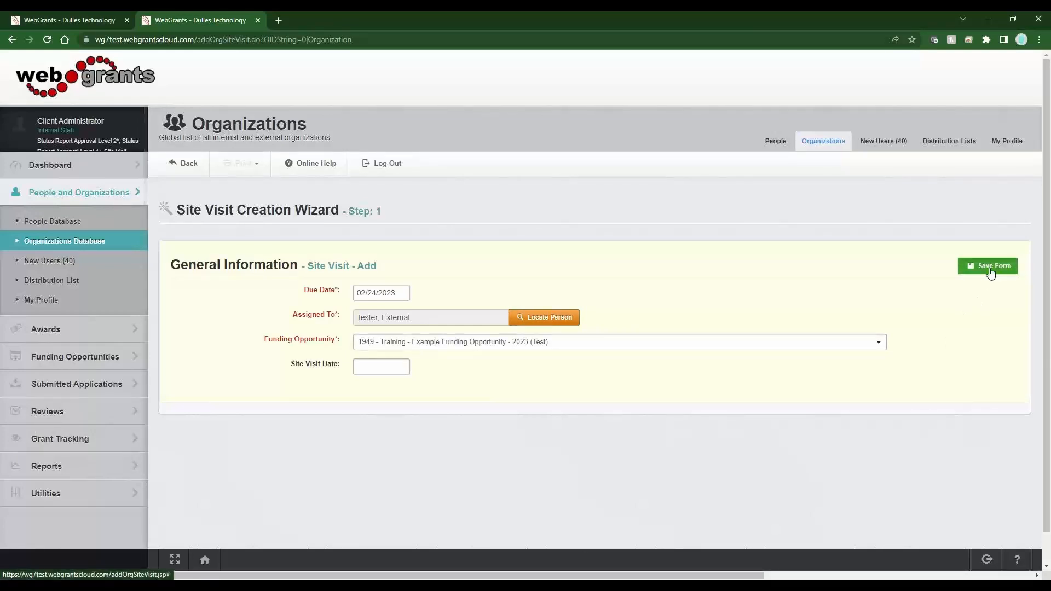
pyautogui.click(991, 272)
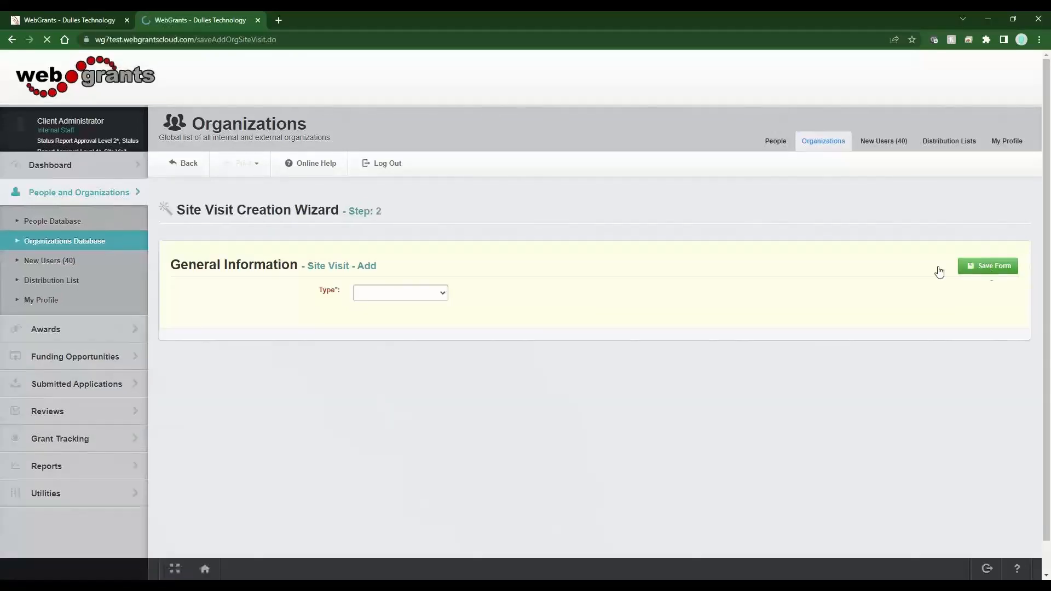
# Set the site visit type to Semi Annual Site Visit and save the form
pyautogui.moveTo(299, 266); pyautogui.dragTo(169, 268)
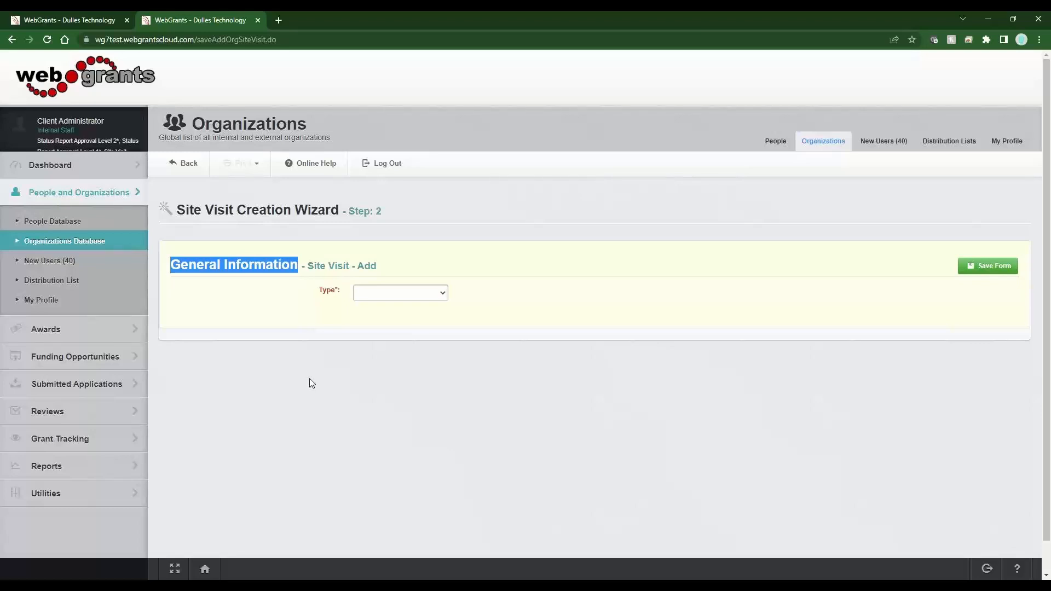
pyautogui.click(423, 296)
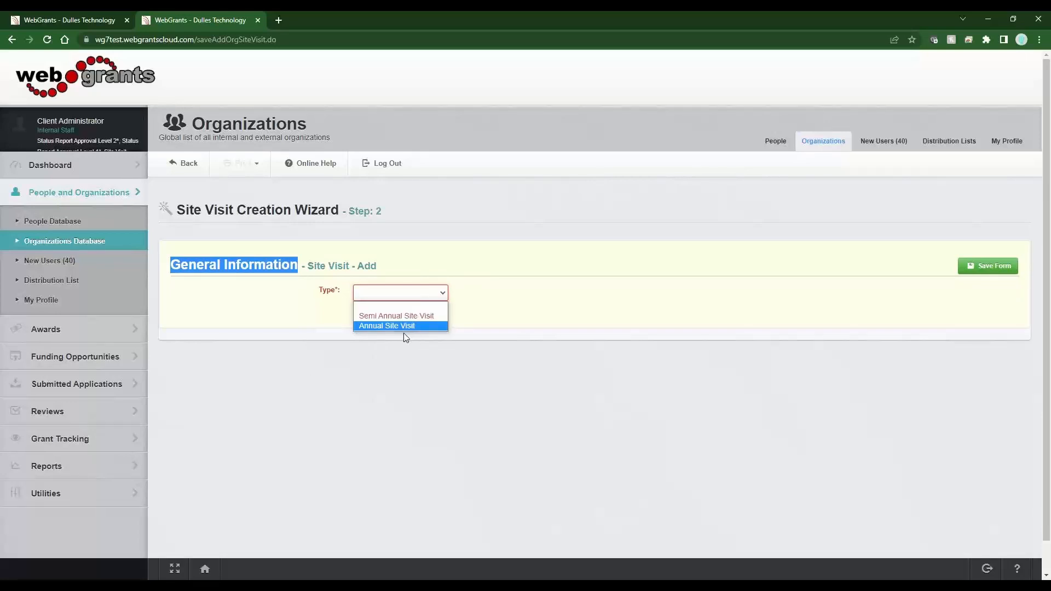
pyautogui.press('Up')
pyautogui.press('Return')
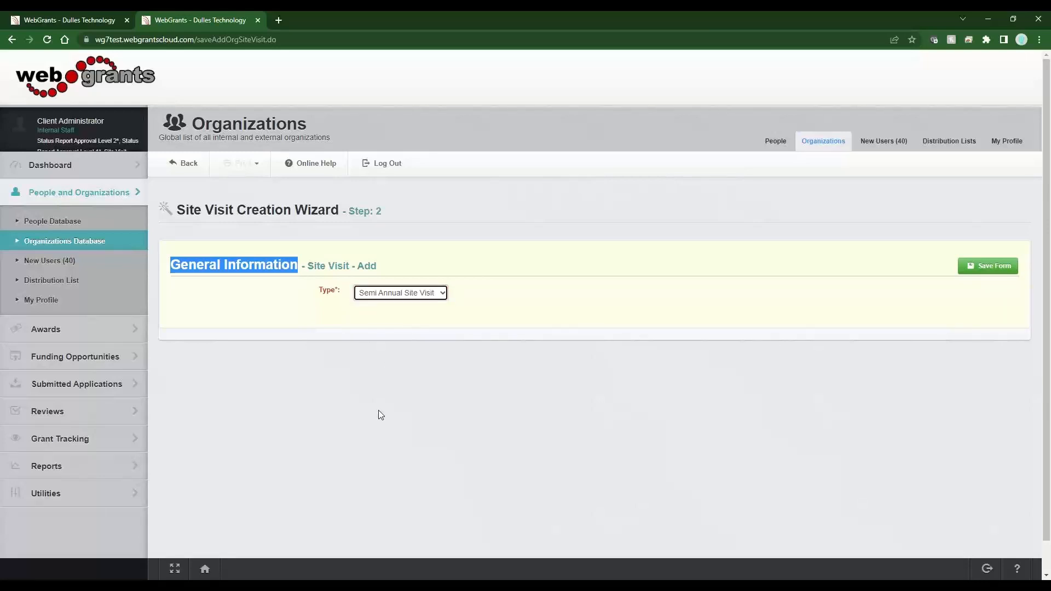
pyautogui.click(984, 269)
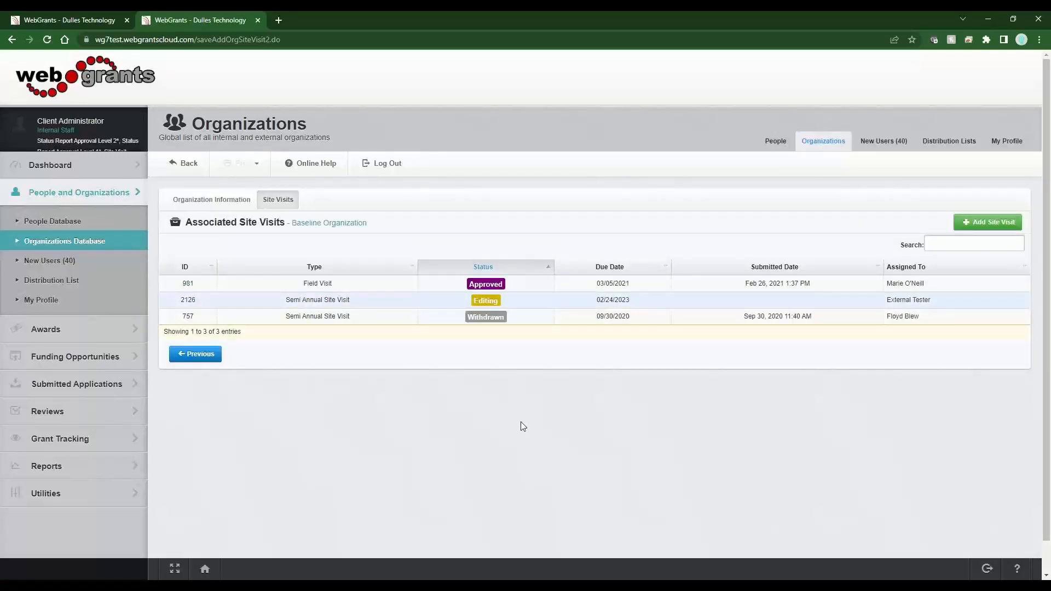
# Log out, sign in as the external tester, and open the assigned Semi Annual Site Visit from My Site Visits
pyautogui.click(392, 165)
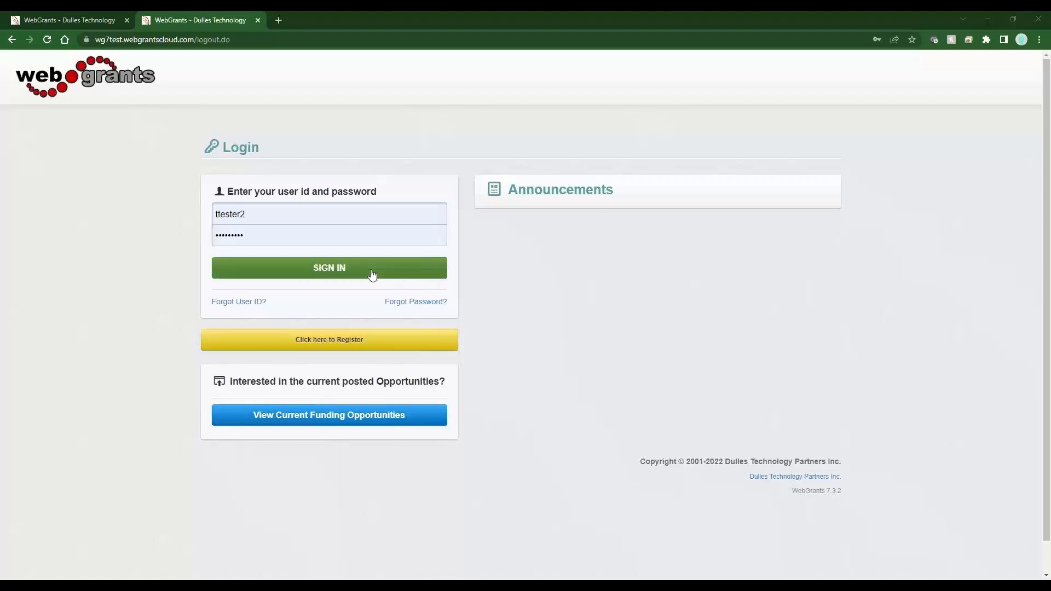
pyautogui.click(371, 273)
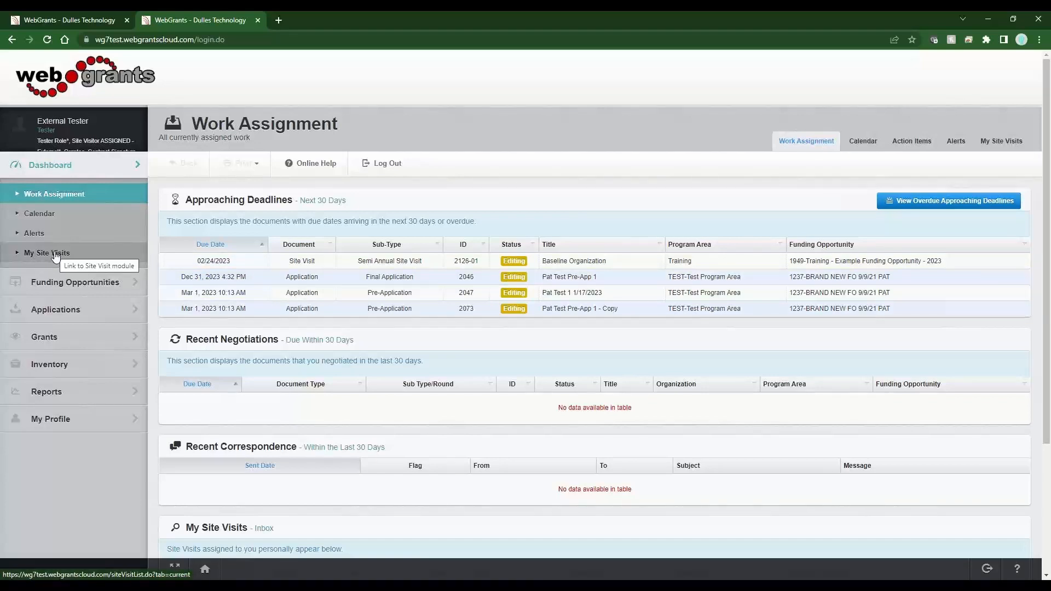
pyautogui.moveTo(346, 202); pyautogui.dragTo(292, 208)
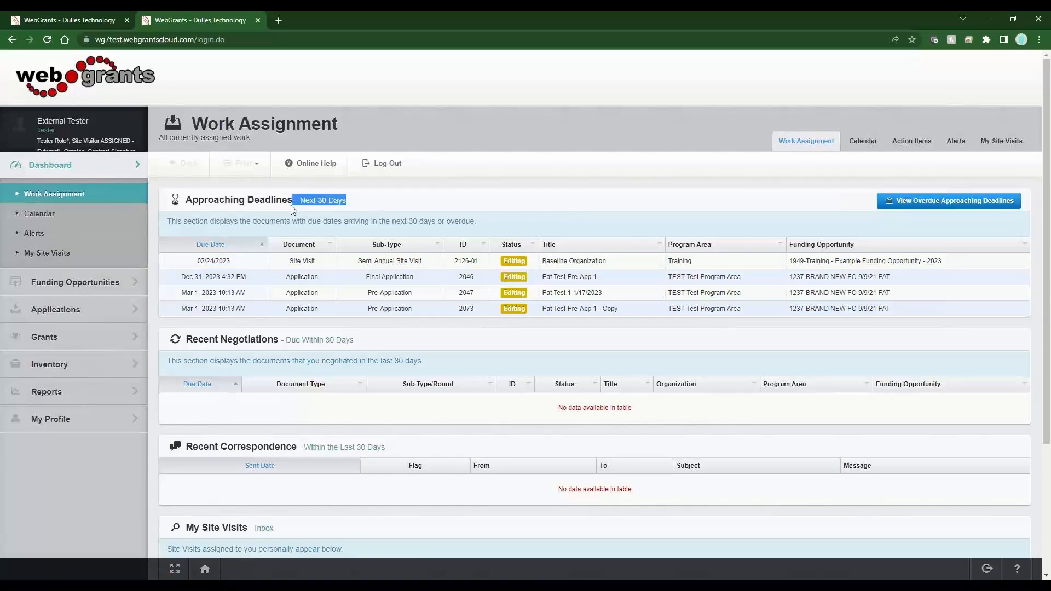
pyautogui.click(62, 256)
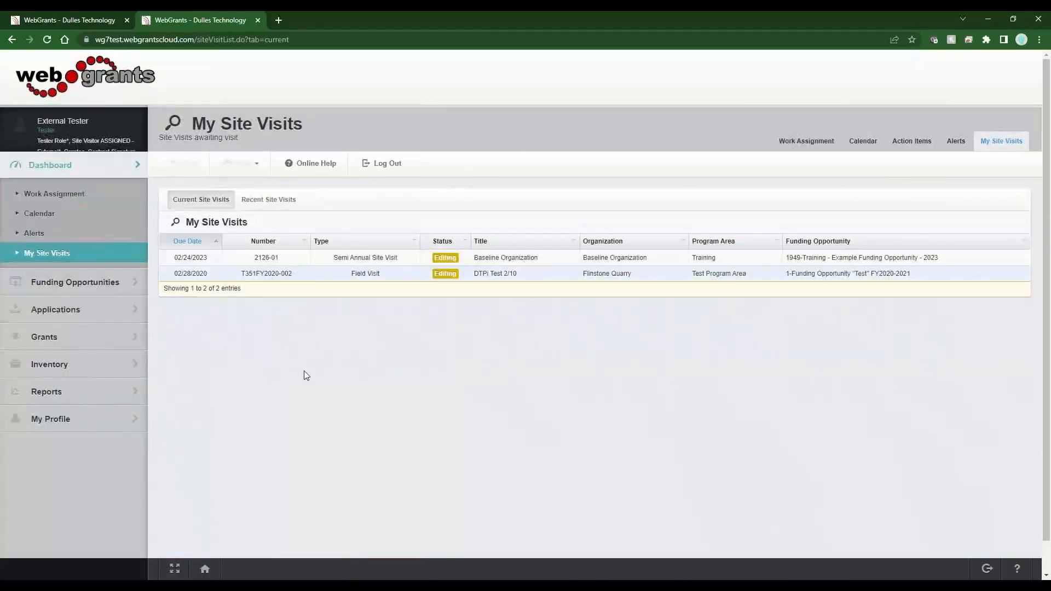
pyautogui.click(409, 261)
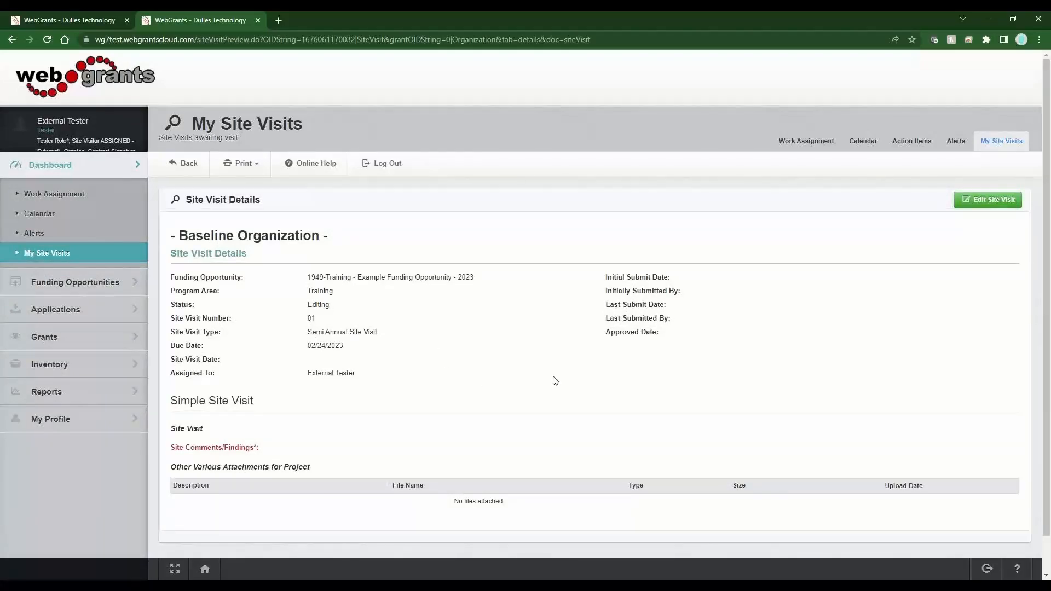
# Edit the Simple Site Visit form, enter "My Comments" as the site comments/findings, and save it
pyautogui.click(985, 200)
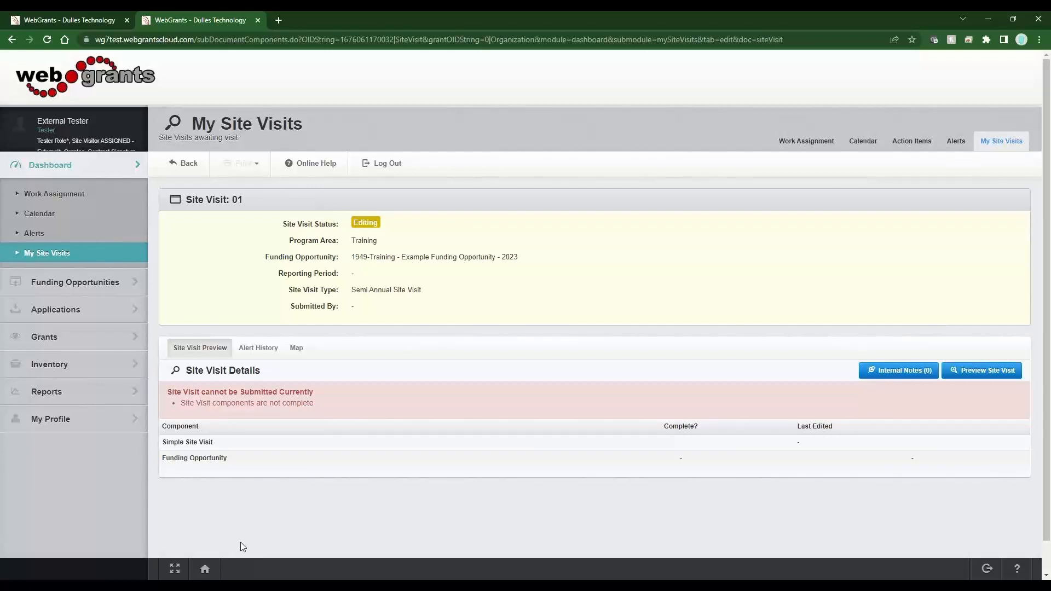
pyautogui.click(211, 445)
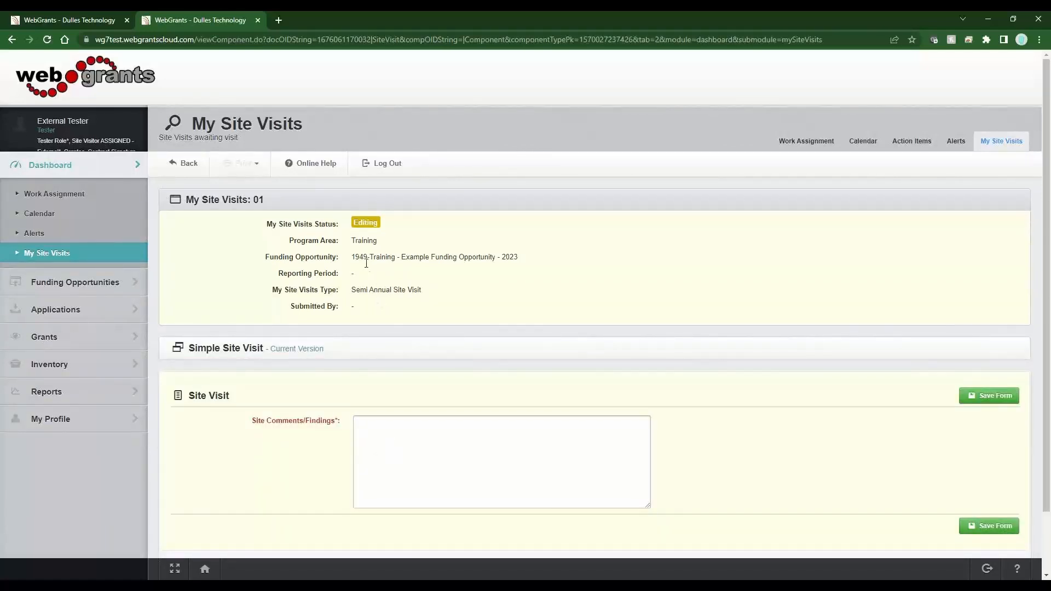
pyautogui.moveTo(370, 257); pyautogui.dragTo(352, 257)
pyautogui.moveTo(340, 422); pyautogui.dragTo(251, 422)
pyautogui.scroll(-2, 380, 516)
pyautogui.click(383, 403)
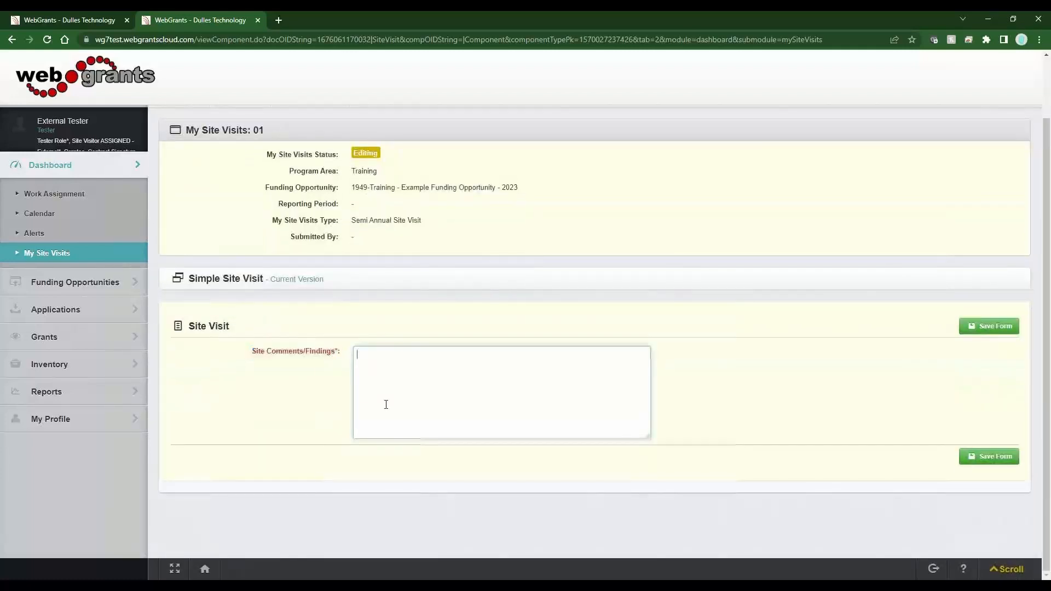
pyautogui.write('My Comments')
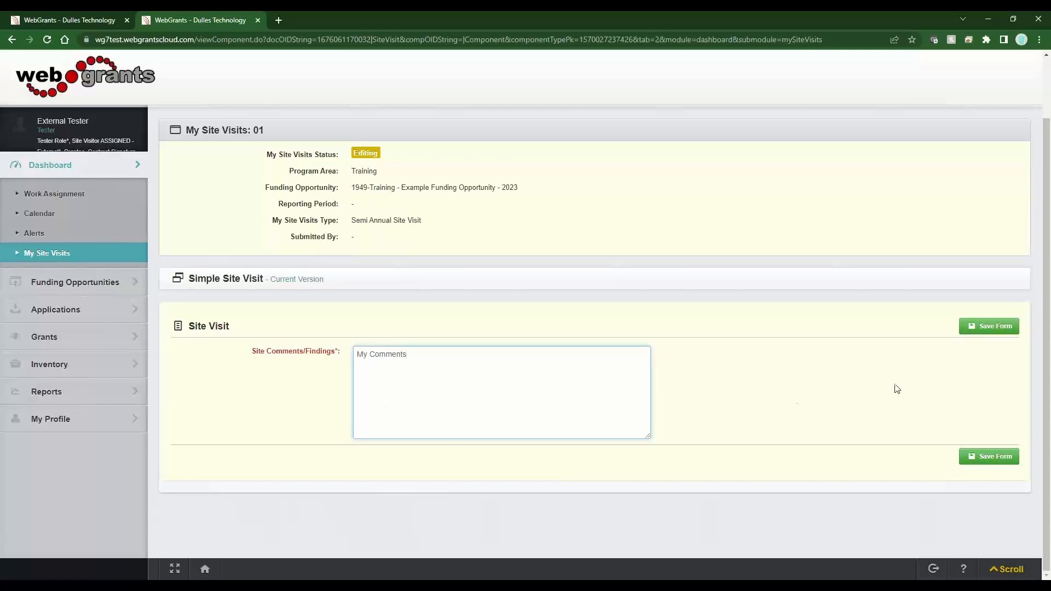
pyautogui.click(985, 327)
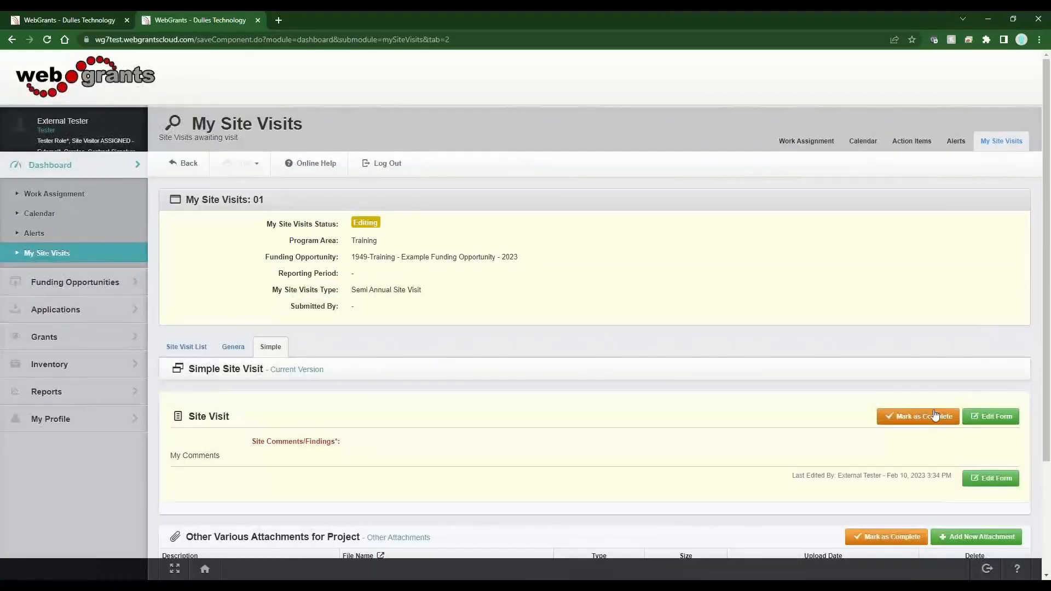
# Mark the Simple Site Visit form as complete and submit the site visit for review
pyautogui.click(916, 416)
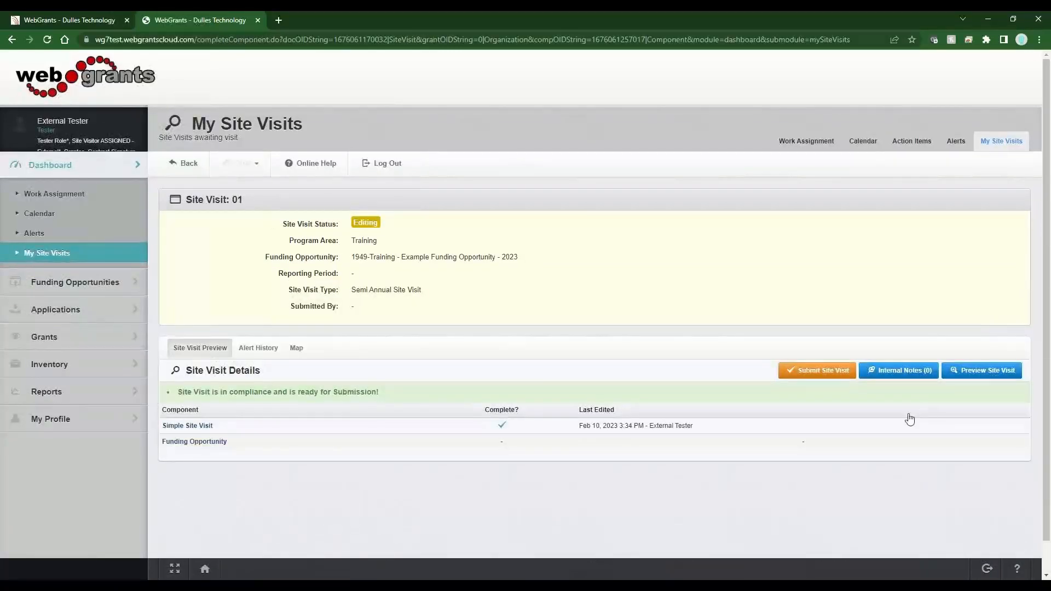
pyautogui.click(805, 371)
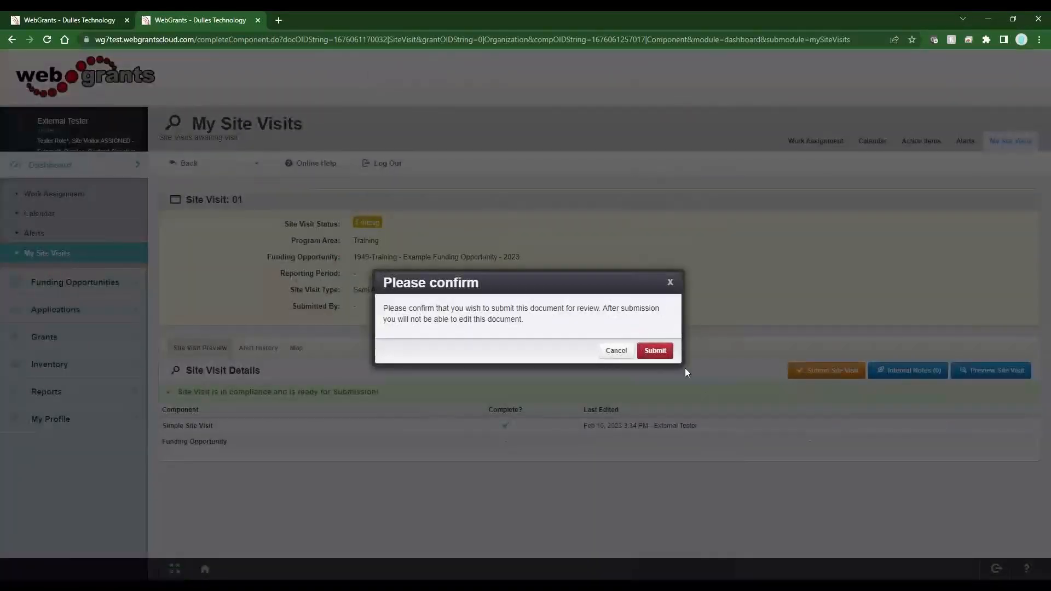
pyautogui.click(668, 353)
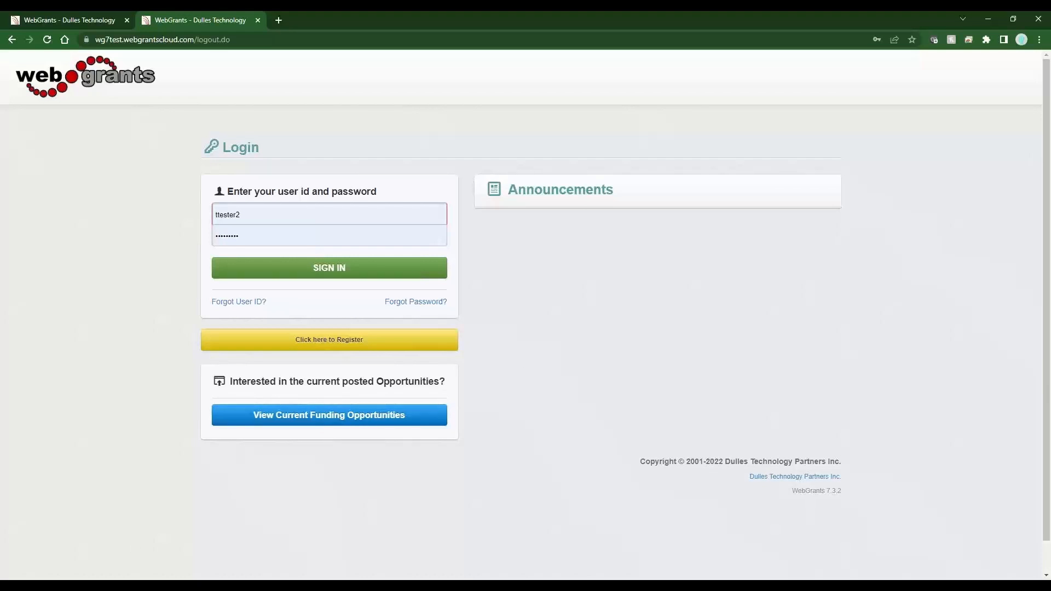
# Sign in as the client administrator and open Baseline Organization's site visits list
pyautogui.click(275, 268)
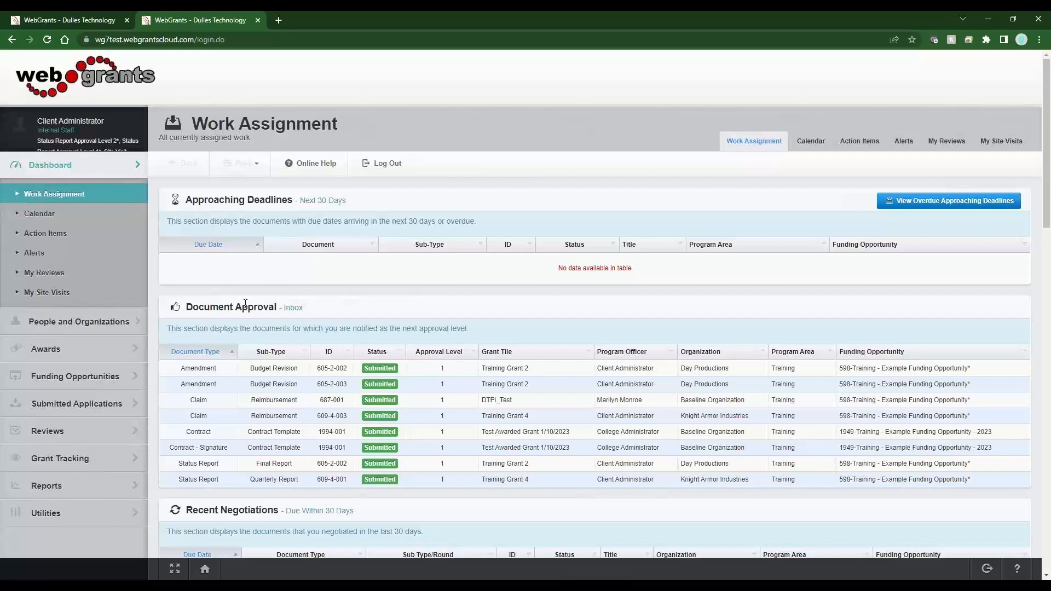
pyautogui.click(87, 321)
pyautogui.click(81, 242)
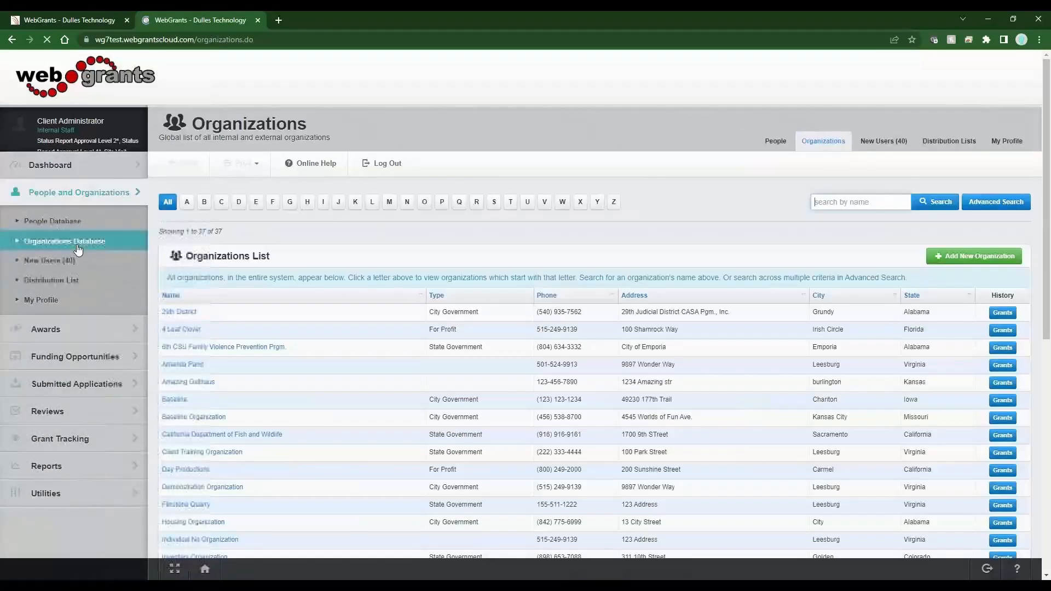
pyautogui.click(224, 417)
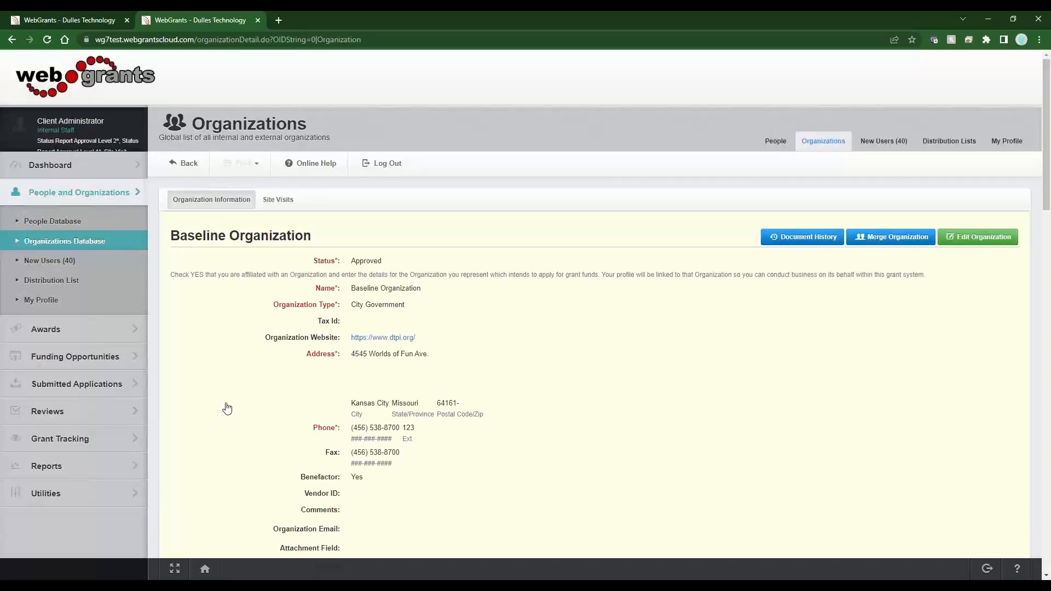
pyautogui.click(286, 202)
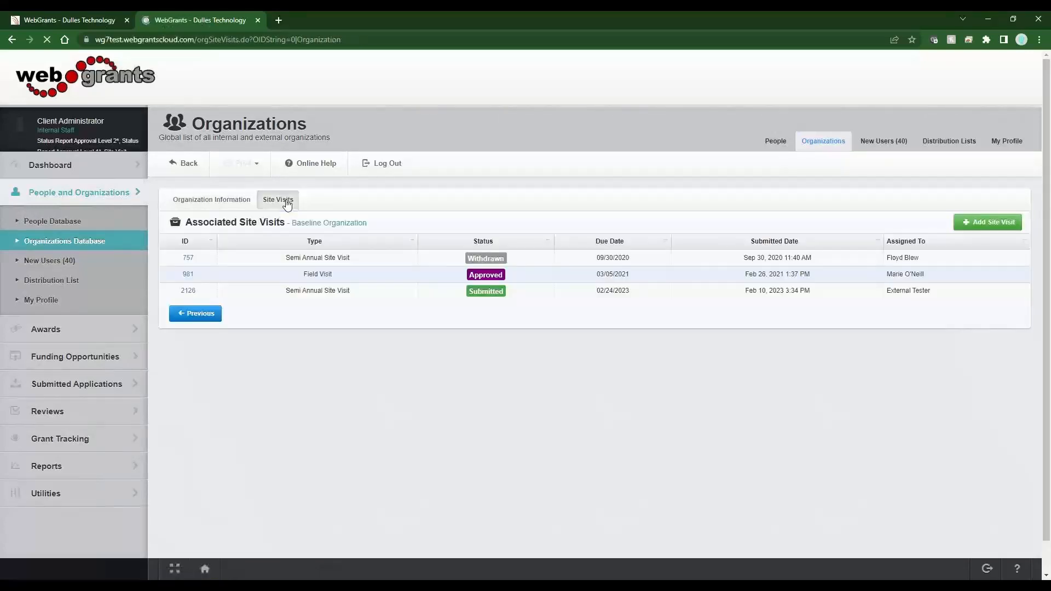
# Open the submitted Semi Annual Site Visit from the organization's list and review its details
pyautogui.click(457, 304)
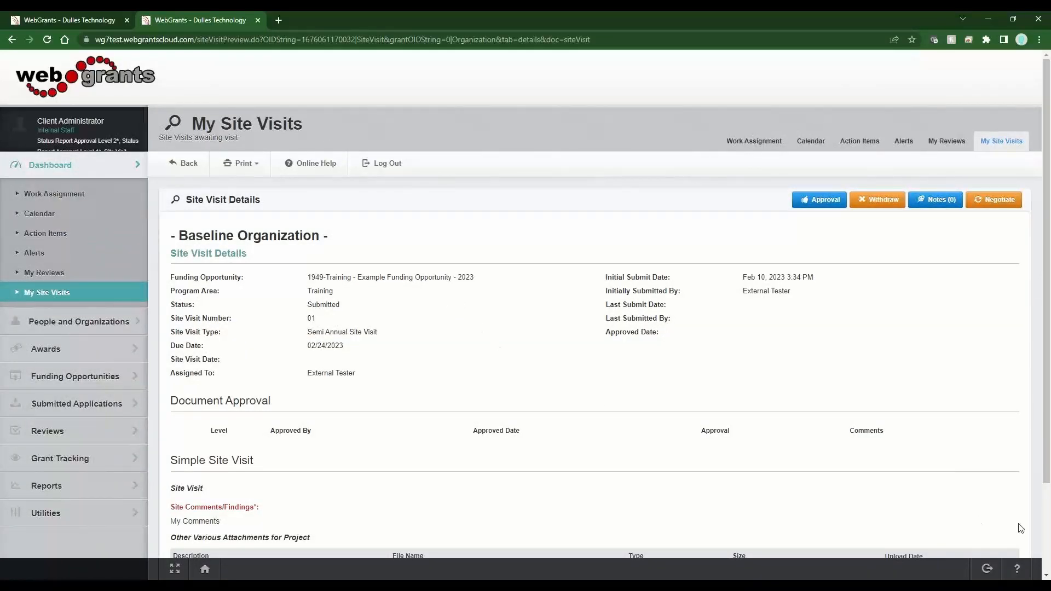
pyautogui.scroll(-2, 933, 487)
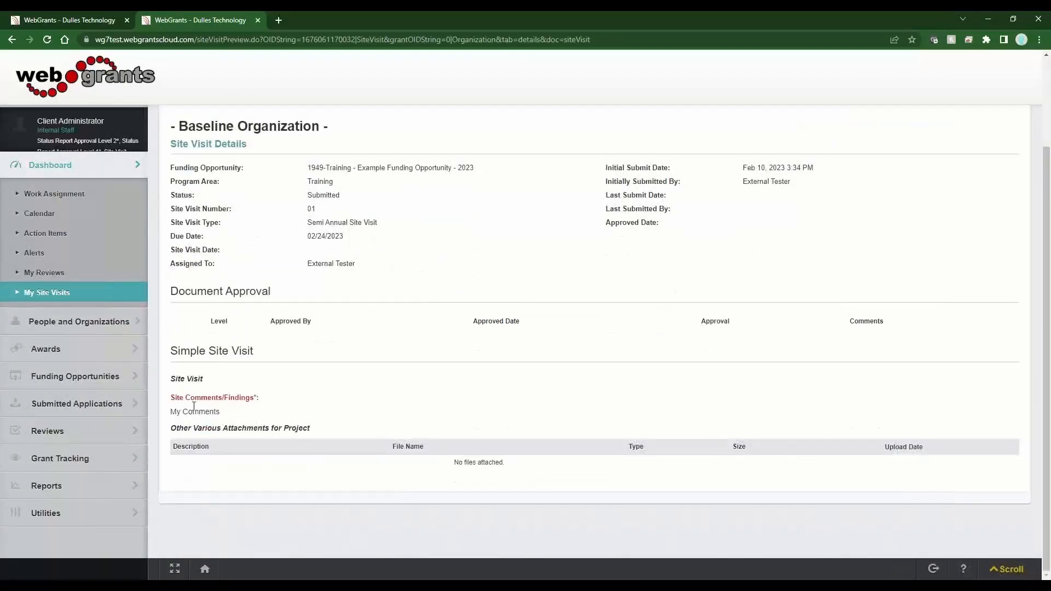
pyautogui.scroll(2, 372, 466)
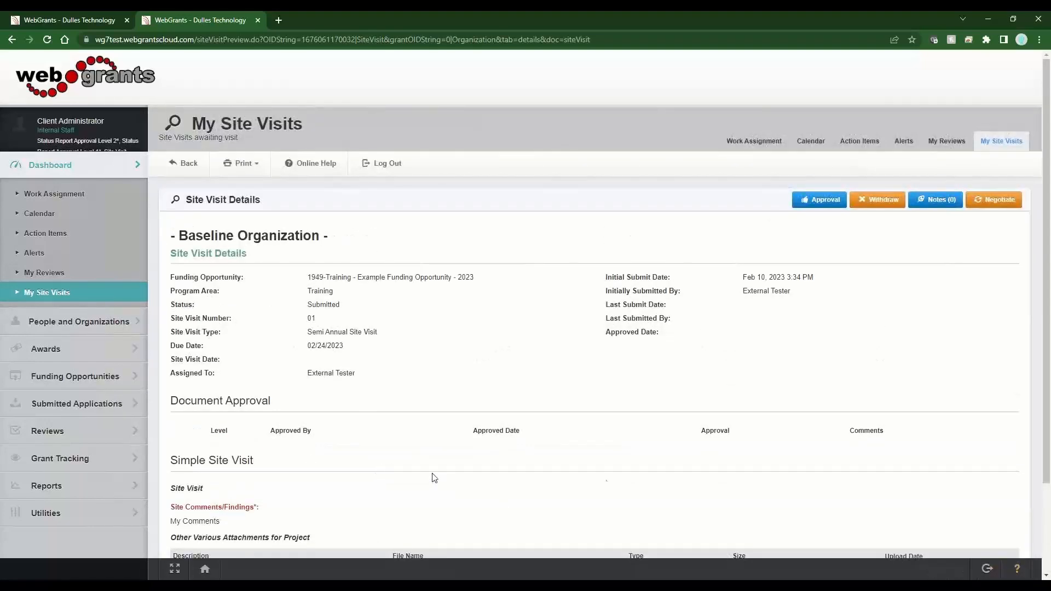
# Approve the site visit at level 1 with the comment "Any comments" and save the approval
pyautogui.click(819, 199)
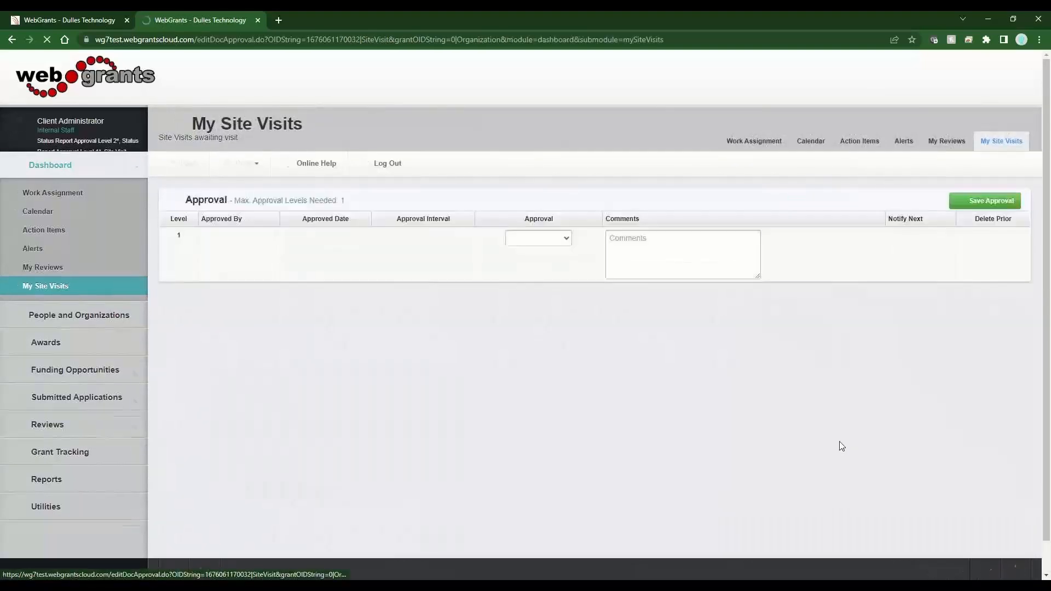
pyautogui.click(532, 238)
pyautogui.click(535, 261)
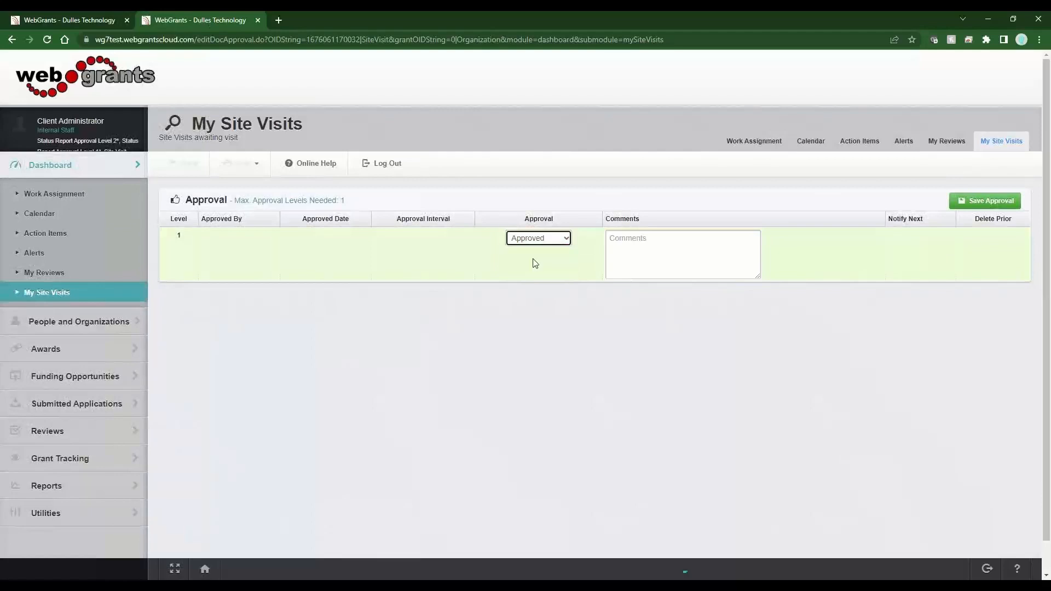
pyautogui.click(641, 261)
pyautogui.write('Any a')
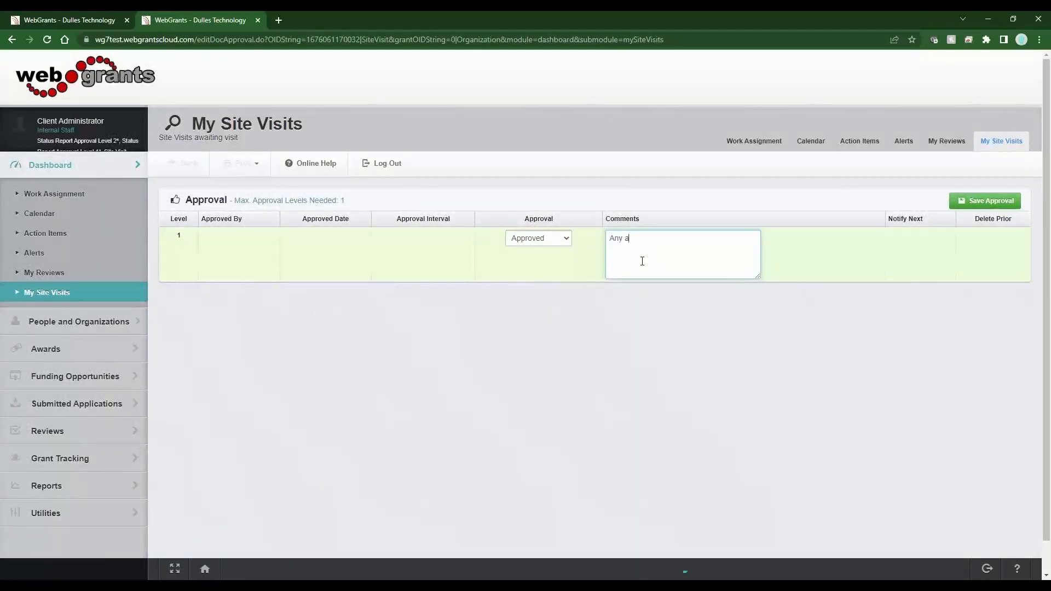
pyautogui.press('BackSpace')
pyautogui.write('comments')
pyautogui.click(976, 202)
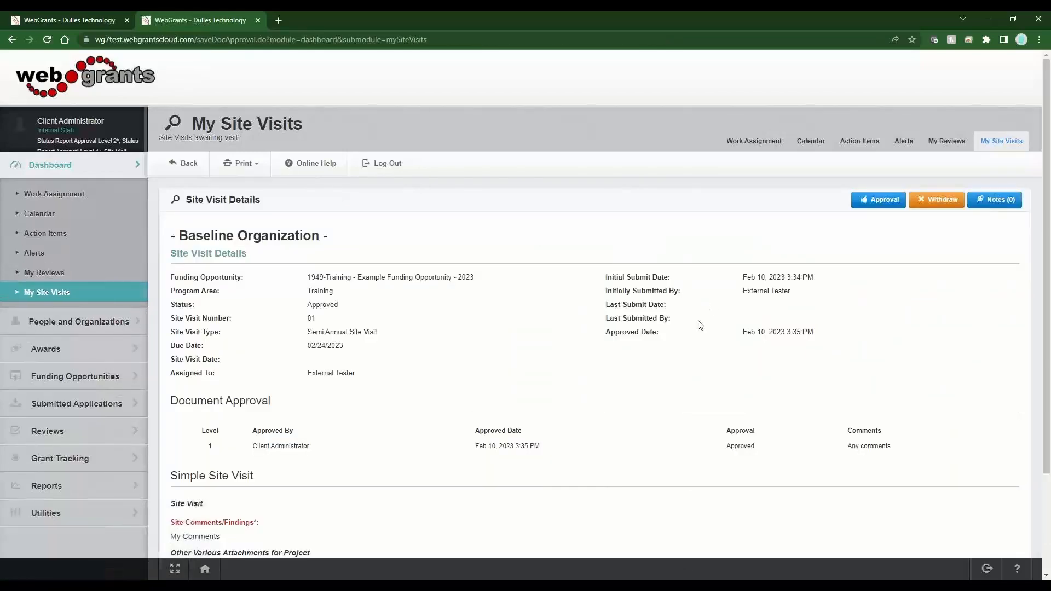
pyautogui.moveTo(345, 305); pyautogui.dragTo(307, 305)
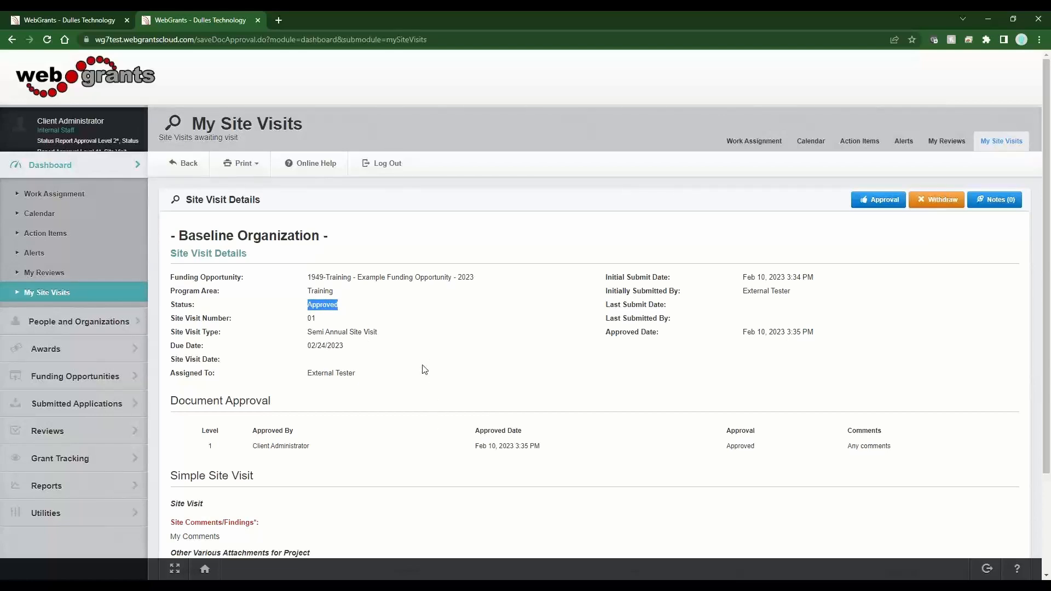
pyautogui.click(425, 369)
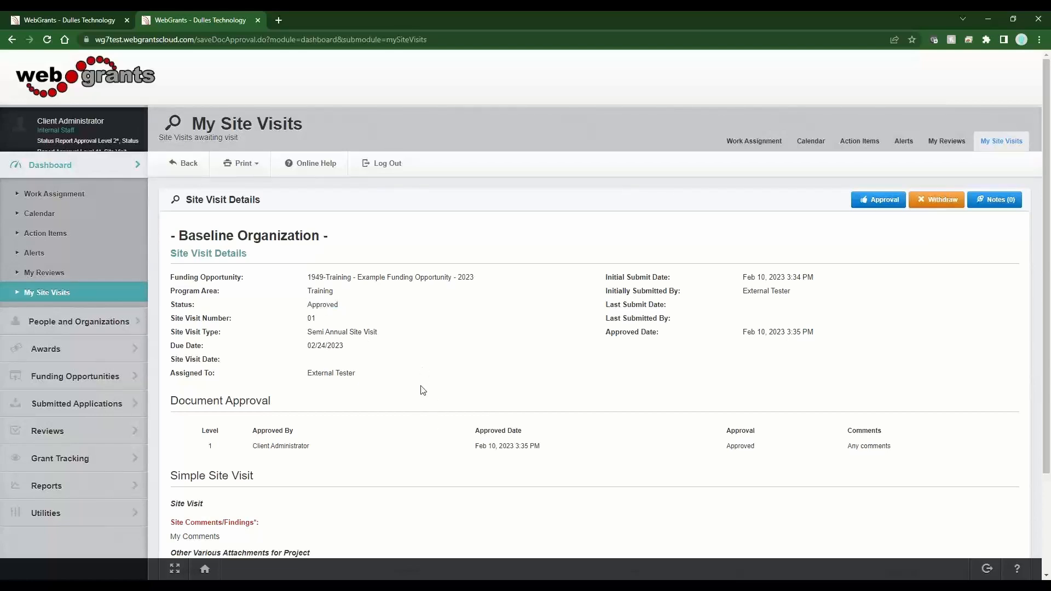